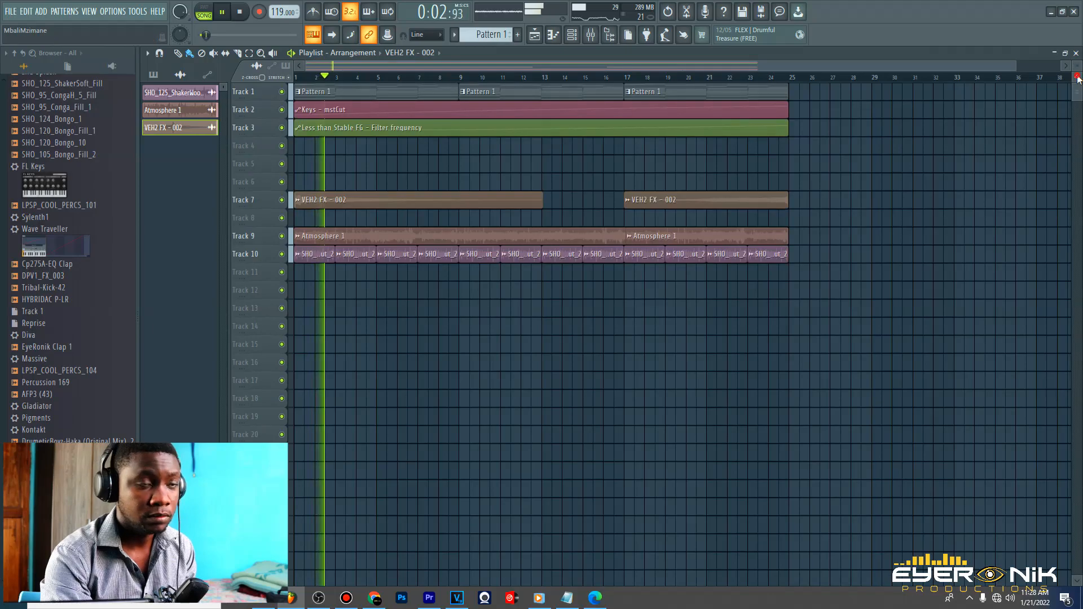
Enlarge the playlist tracks and examine the Xpand!2_x64 instrument among the channels of the finished project
drag(1079, 67, 1079, 65)
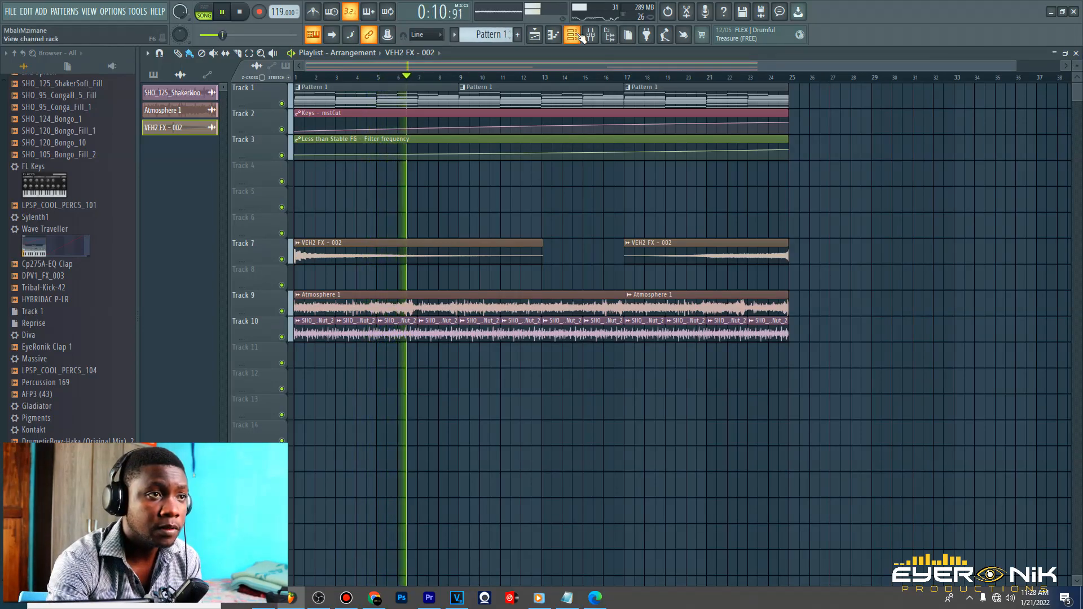
key(F6)
click(409, 150)
click(410, 196)
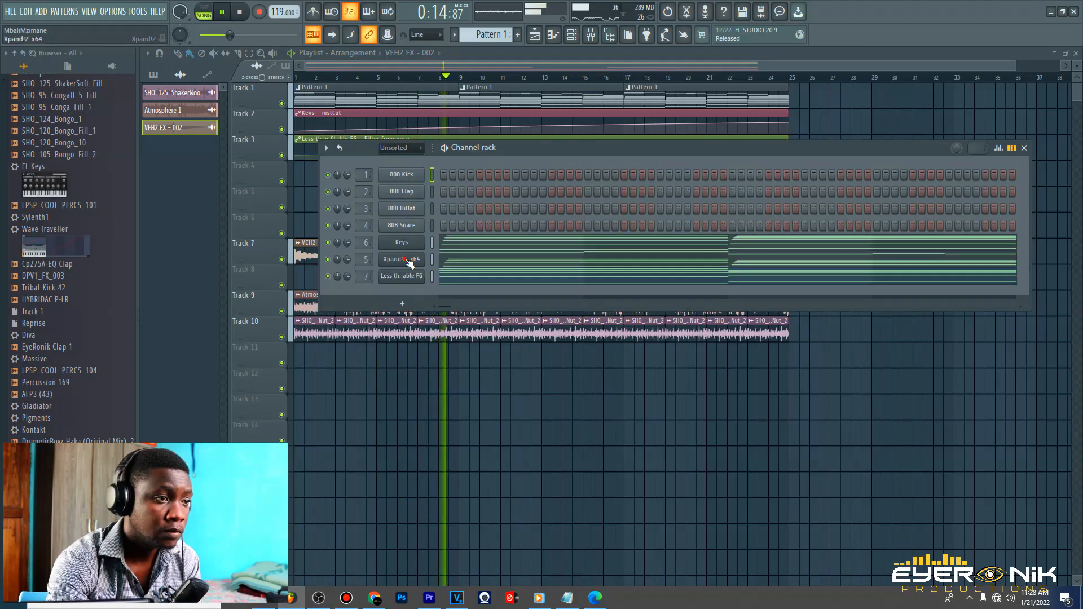
click(411, 259)
Examine the Fruity Delay 3 settings on mixer Insert 5, leaving the mixer for the playlist when done
click(590, 35)
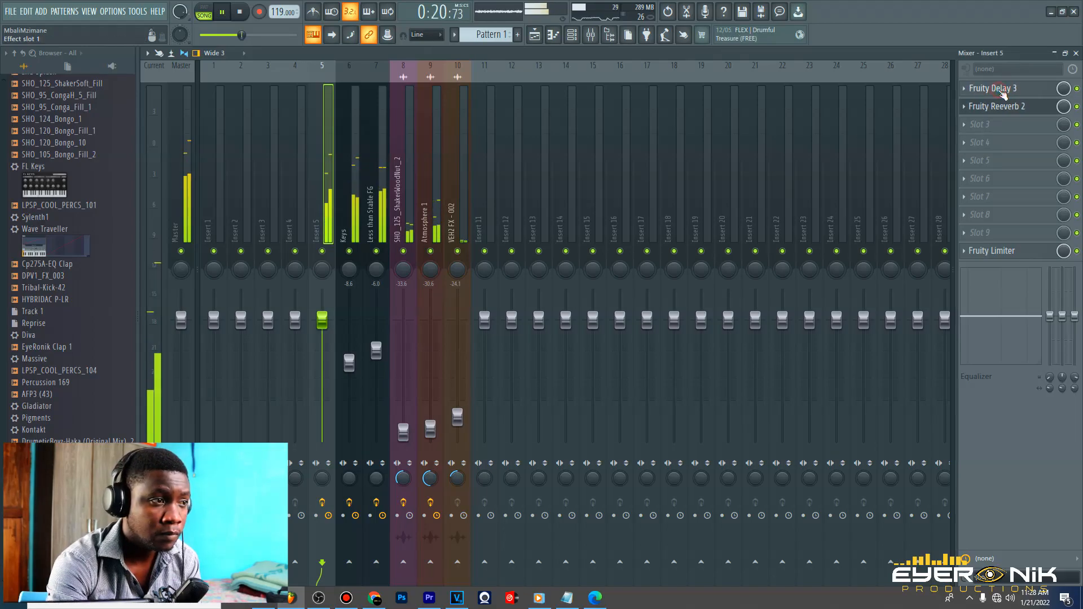
click(1003, 90)
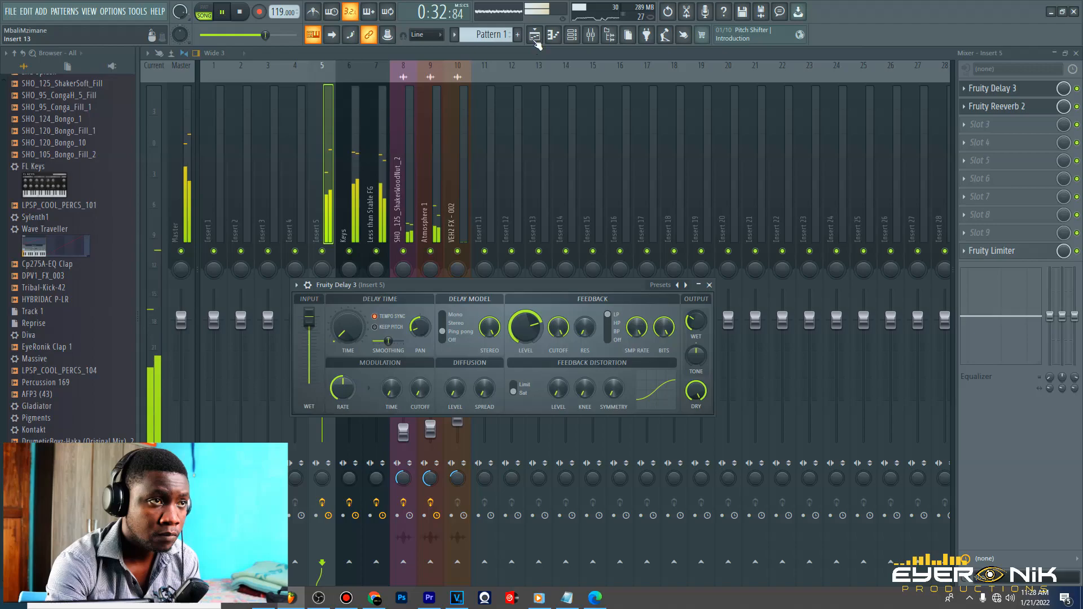
click(534, 34)
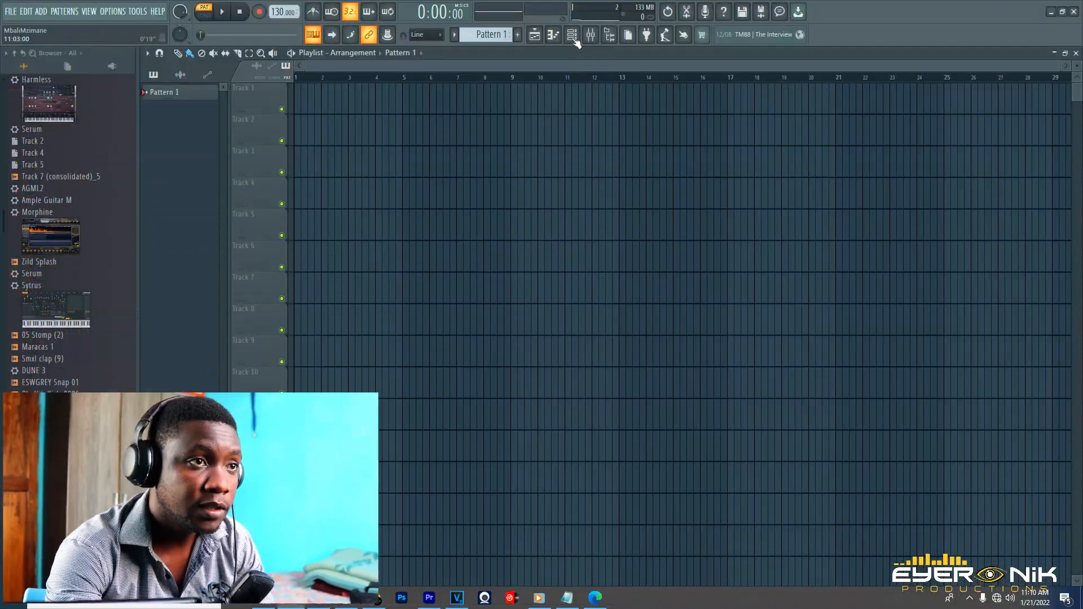
Add a new instrument plugin channel below the 808 Snare in the channel rack
click(571, 35)
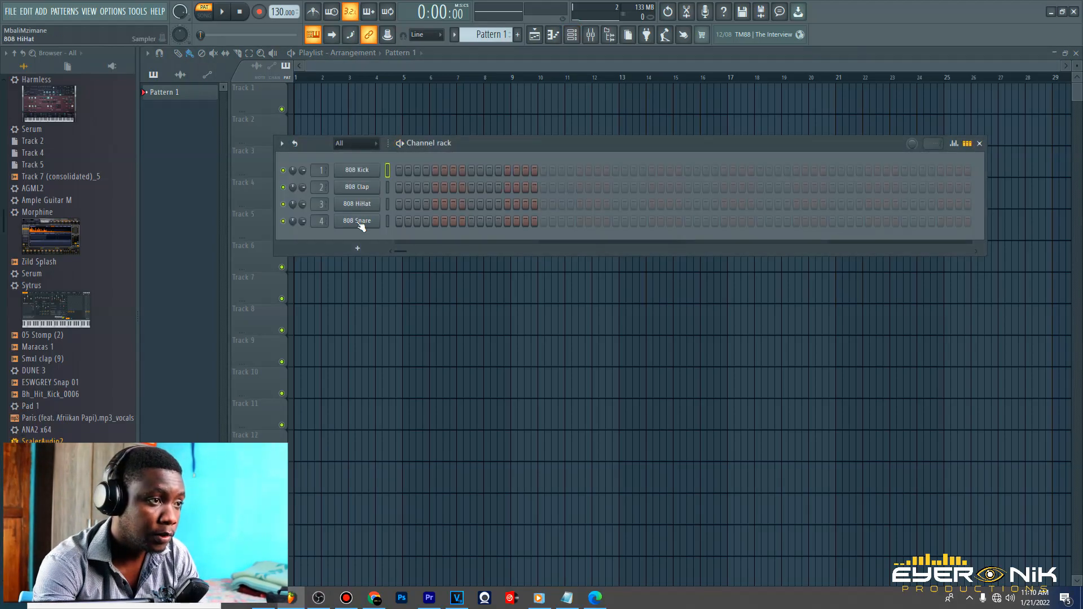
click(358, 248)
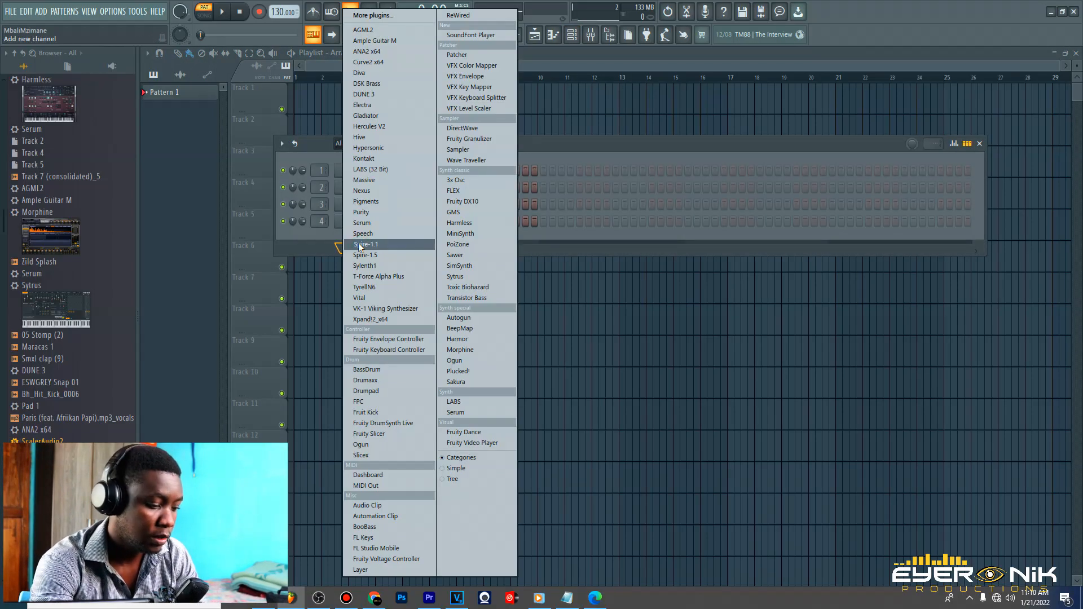
click(359, 245)
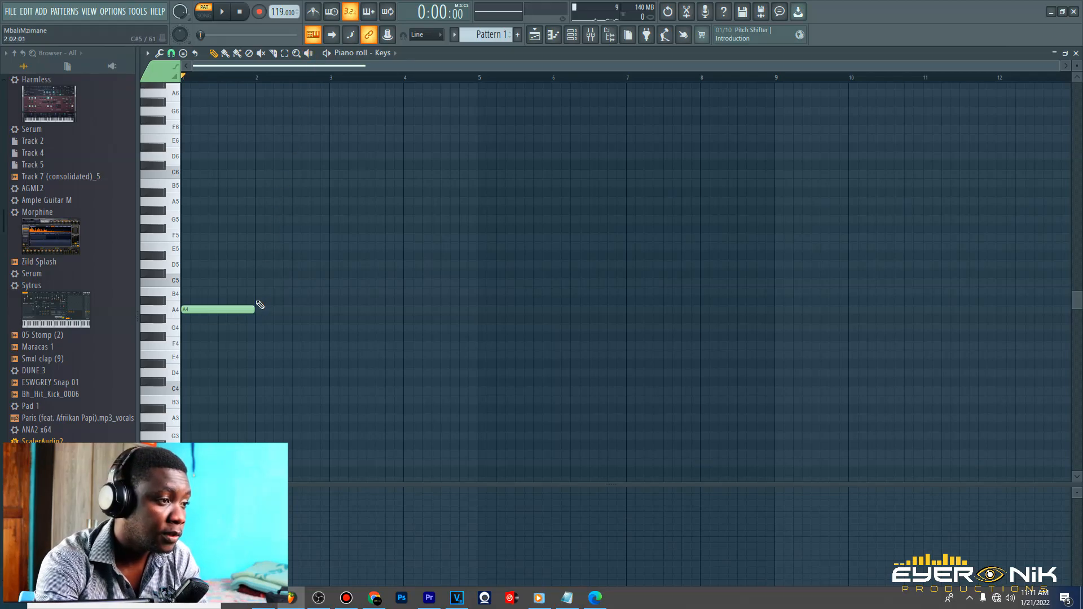
Play back the one-bar A4 note in the Keys piano roll and lengthen it to two bars
key(space)
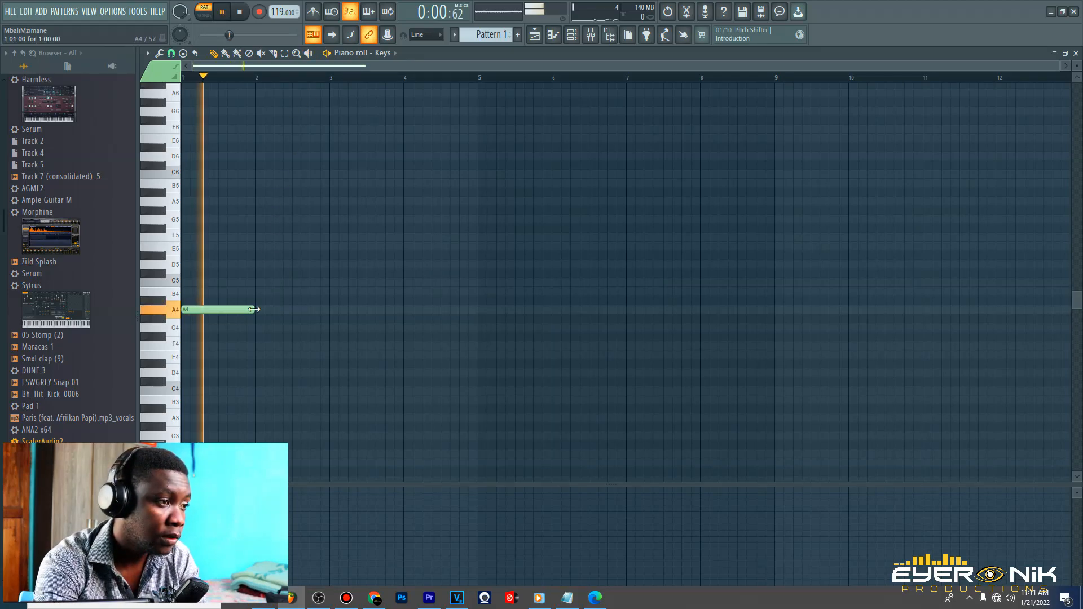
key(space)
drag(253, 309, 326, 316)
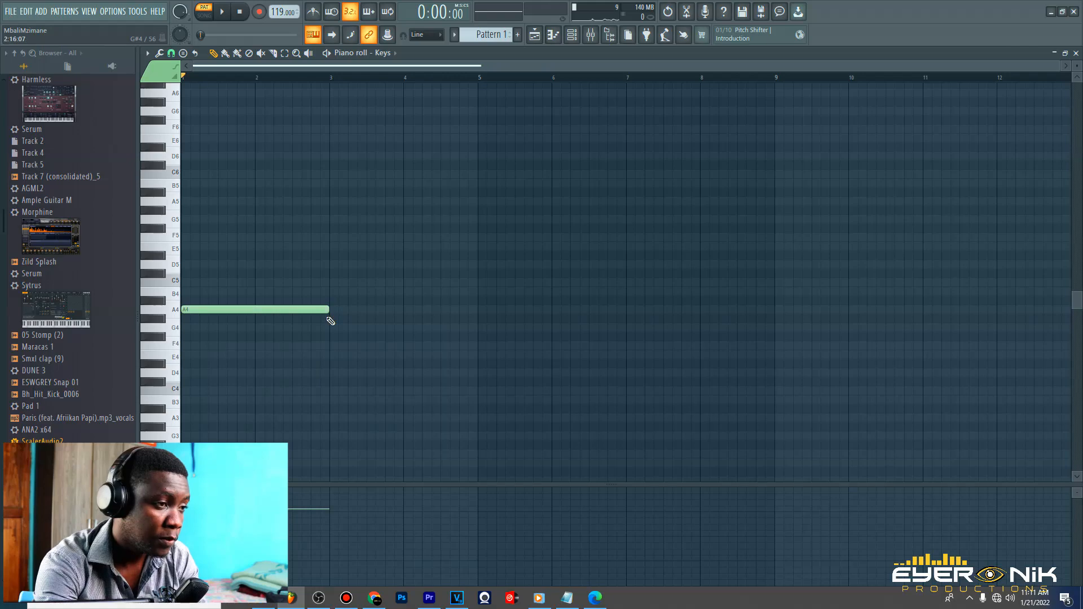
Add a two-bar C5 note at bar 3 while the pattern plays, and stop playback after hearing it
scroll(386, 87, up, 3)
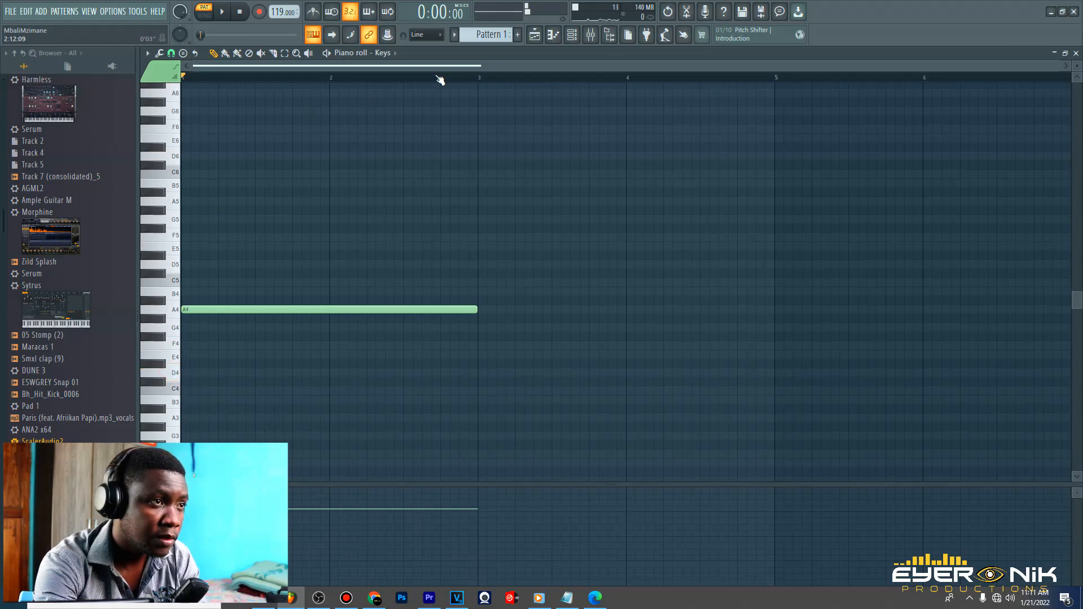
key(space)
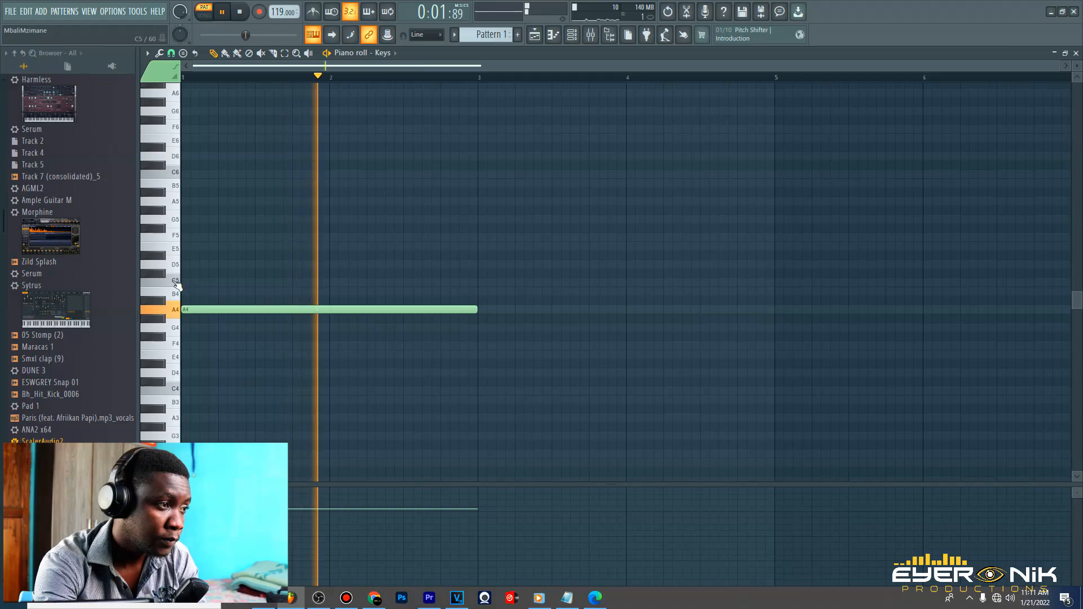
click(481, 283)
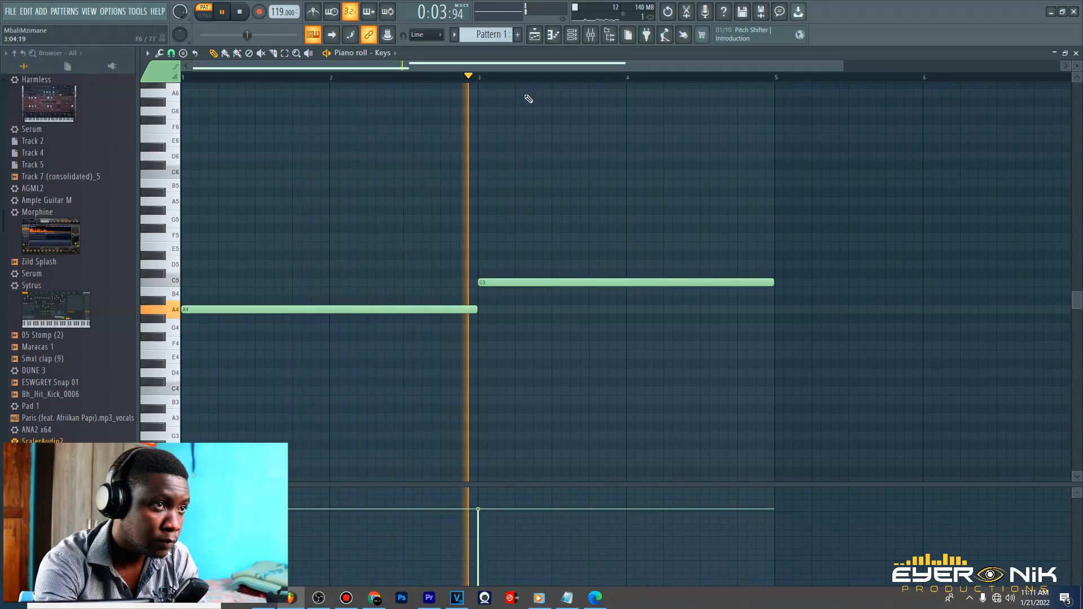
scroll(537, 79, down, 2)
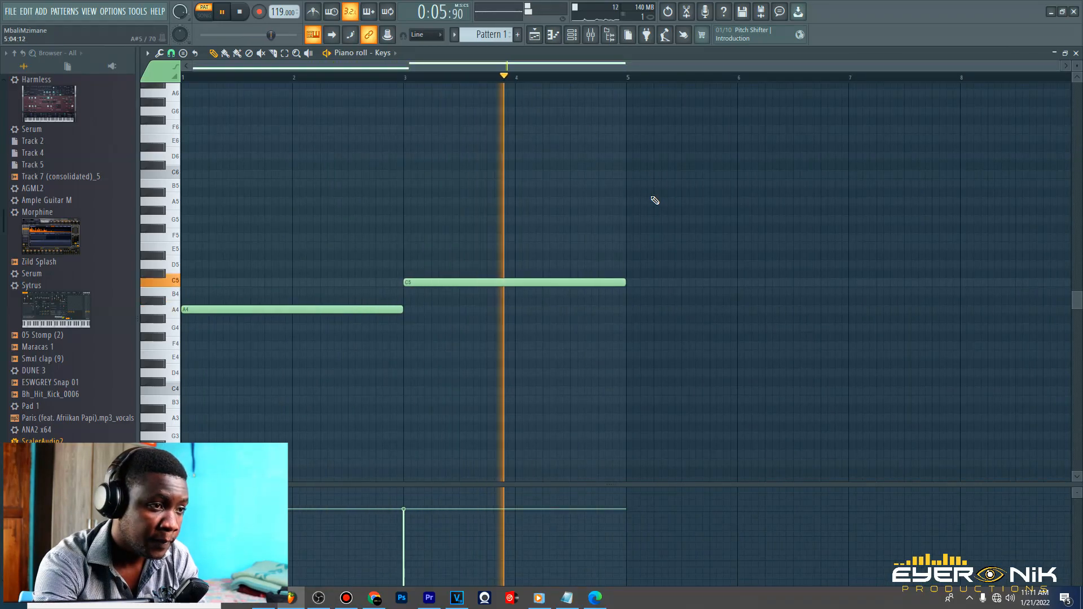
key(space)
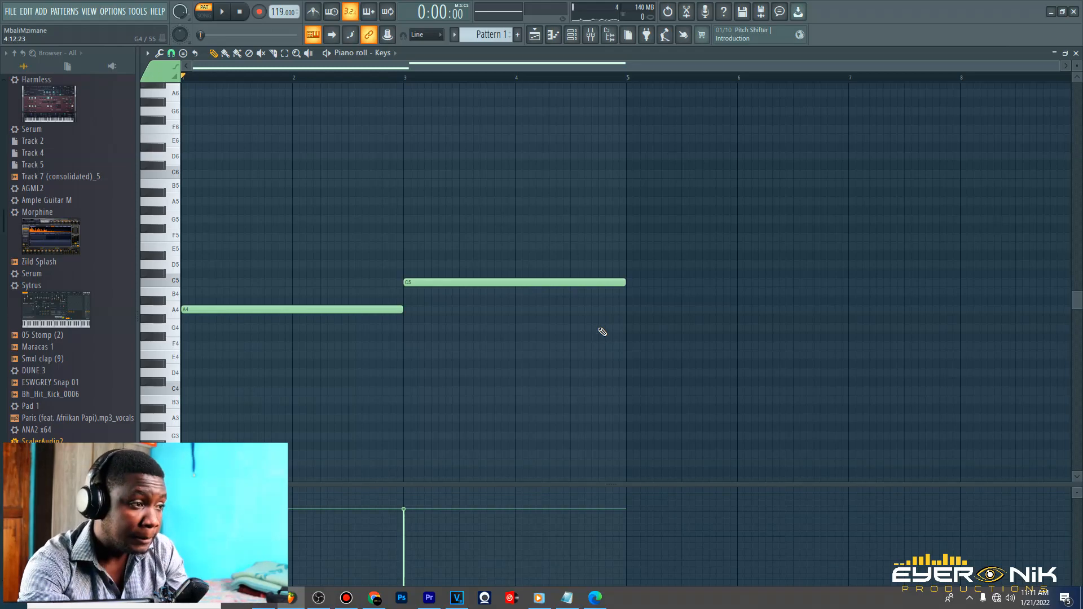
Extend the sequence with a two-bar G4 note at bar 5 and a two-bar A4 note at bar 7, and play it through
click(637, 329)
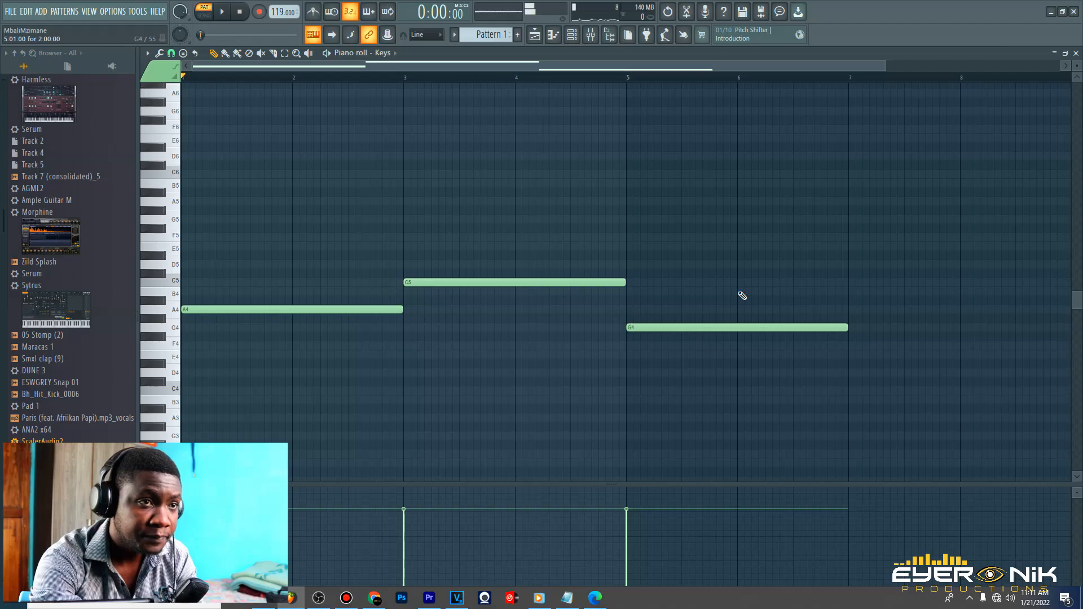
scroll(756, 81, down, 1)
key(space)
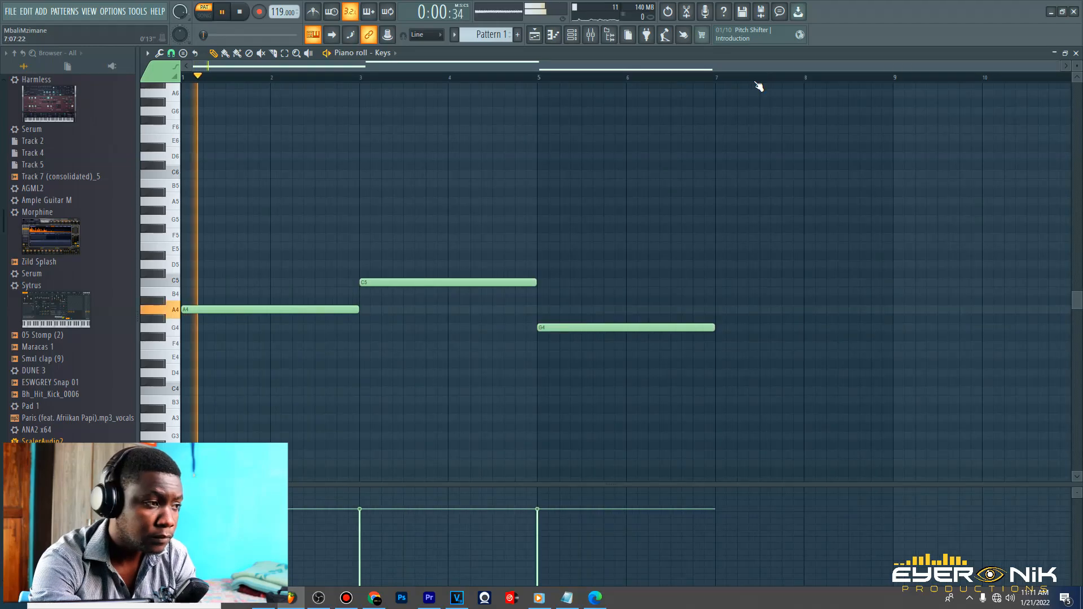
click(719, 309)
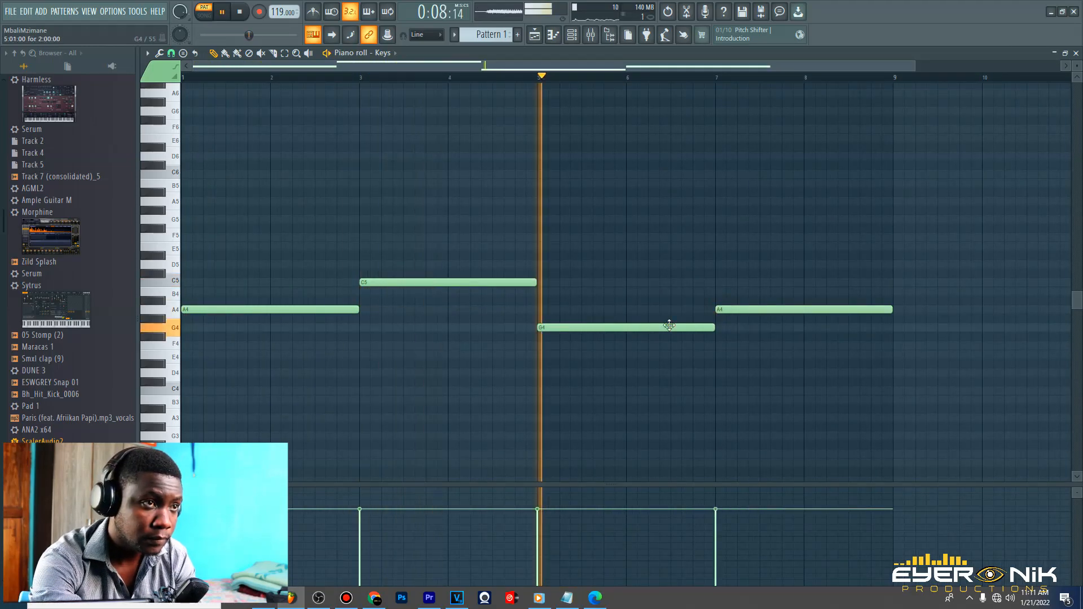
scroll(689, 79, down, 1)
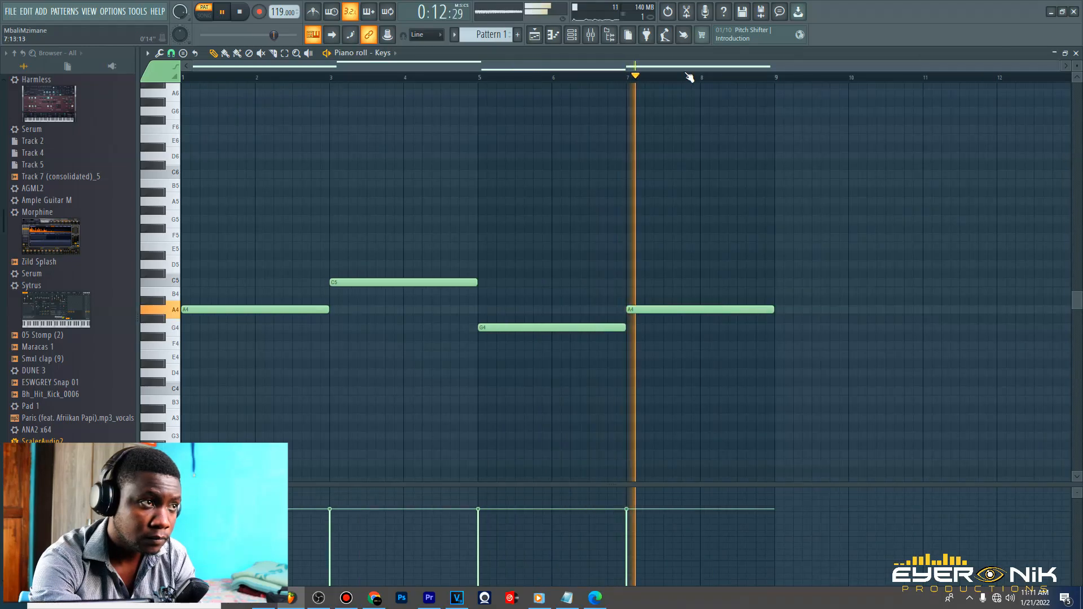
key(space)
Transpose all four notes down an octave and duplicate them back at the original pitch, starting on A4
key(ctrl+a)
key(ctrl+Down)
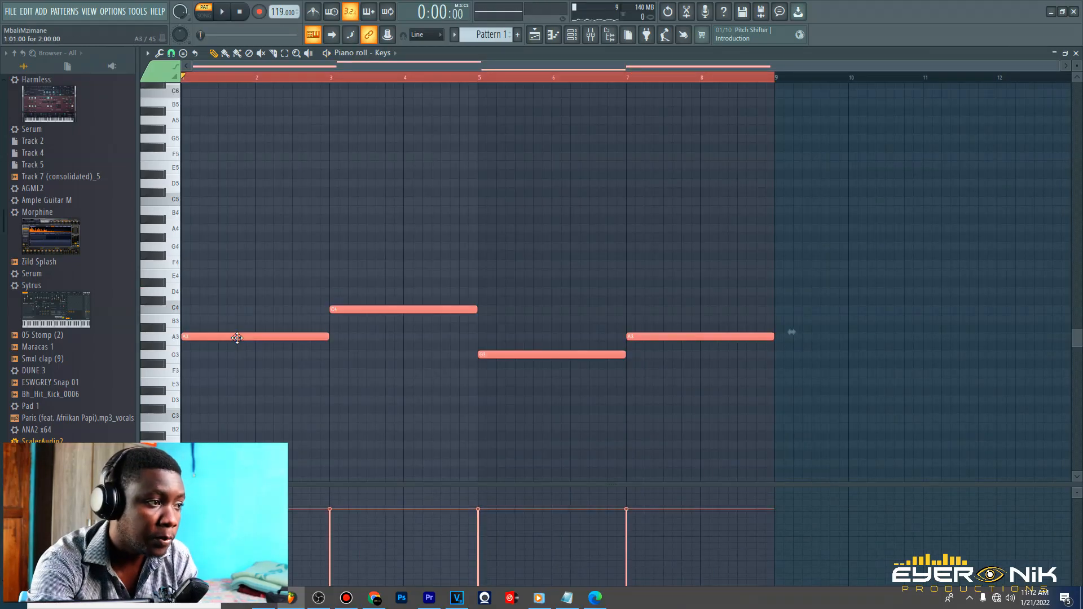
drag(237, 337, 226, 233)
scroll(510, 161, up, 2)
Duplicate the upper row of notes a fifth higher, starting on E5, and play back the result
drag(210, 283, 209, 273)
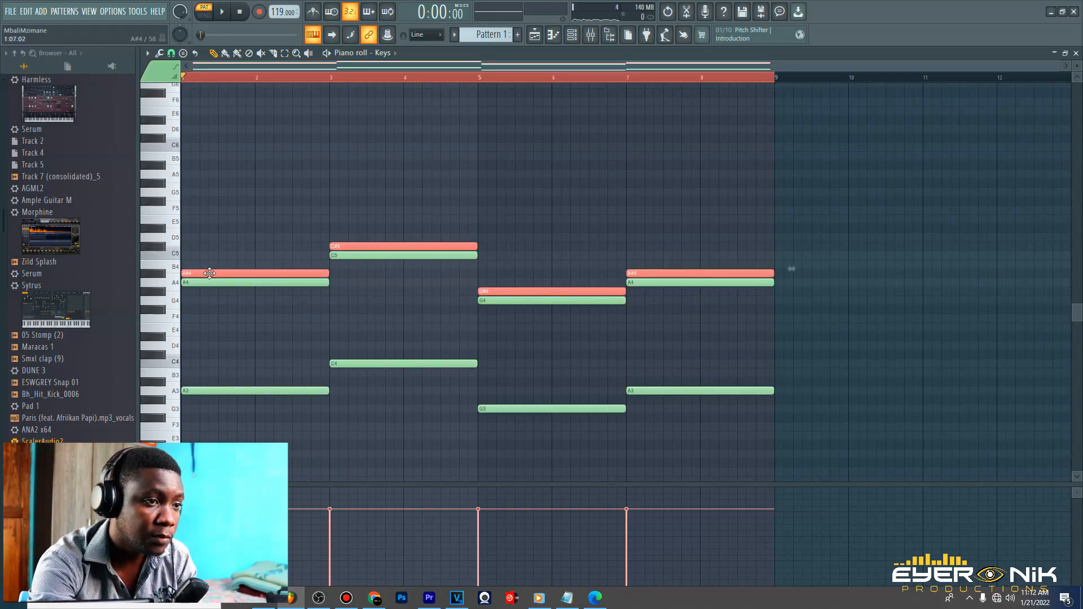
drag(210, 269, 208, 209)
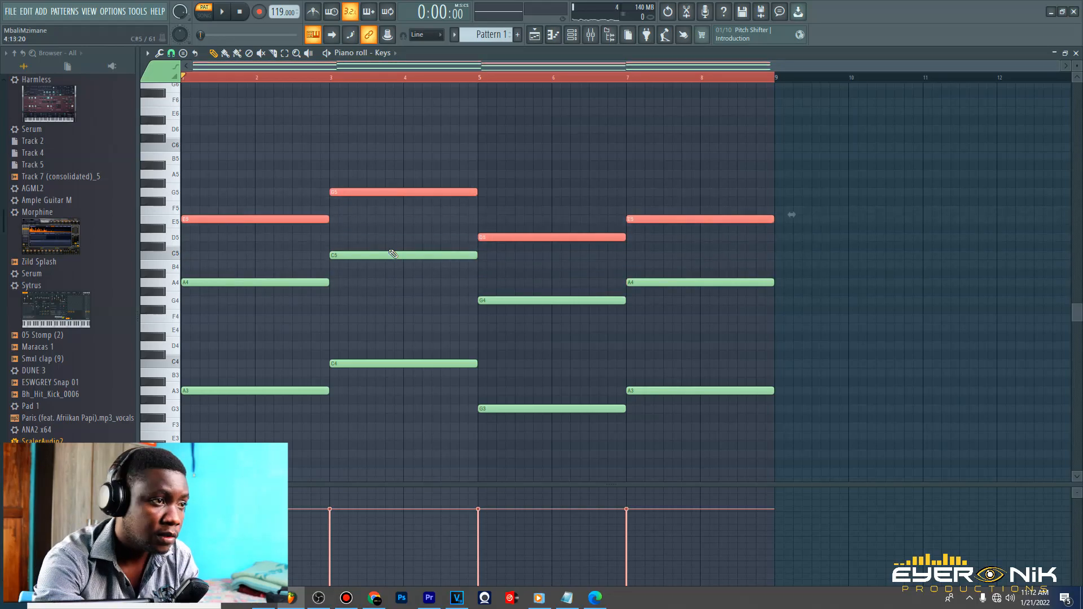
key(space)
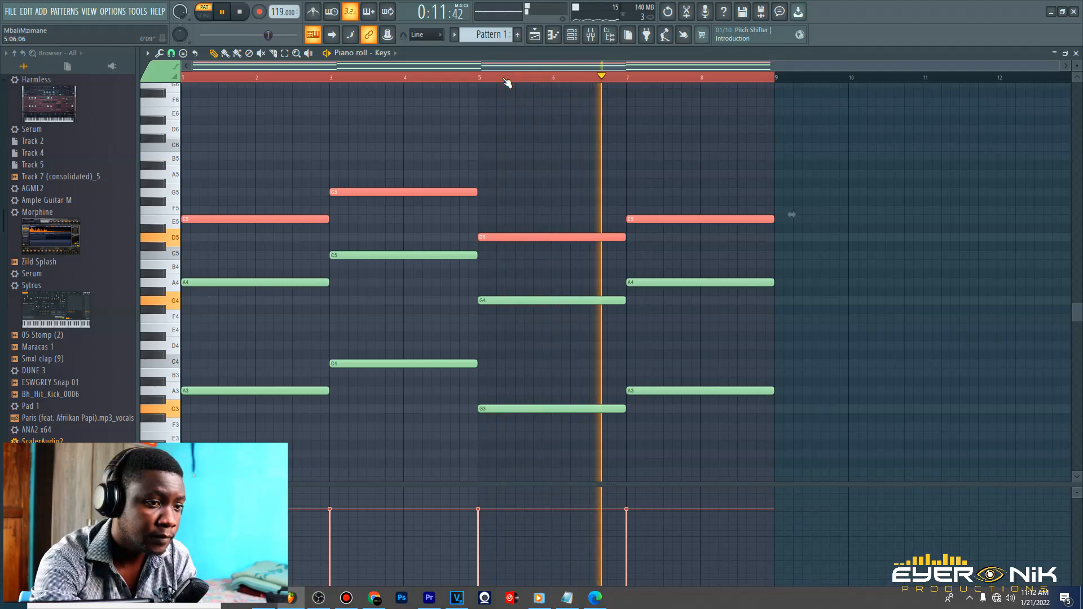
key(space)
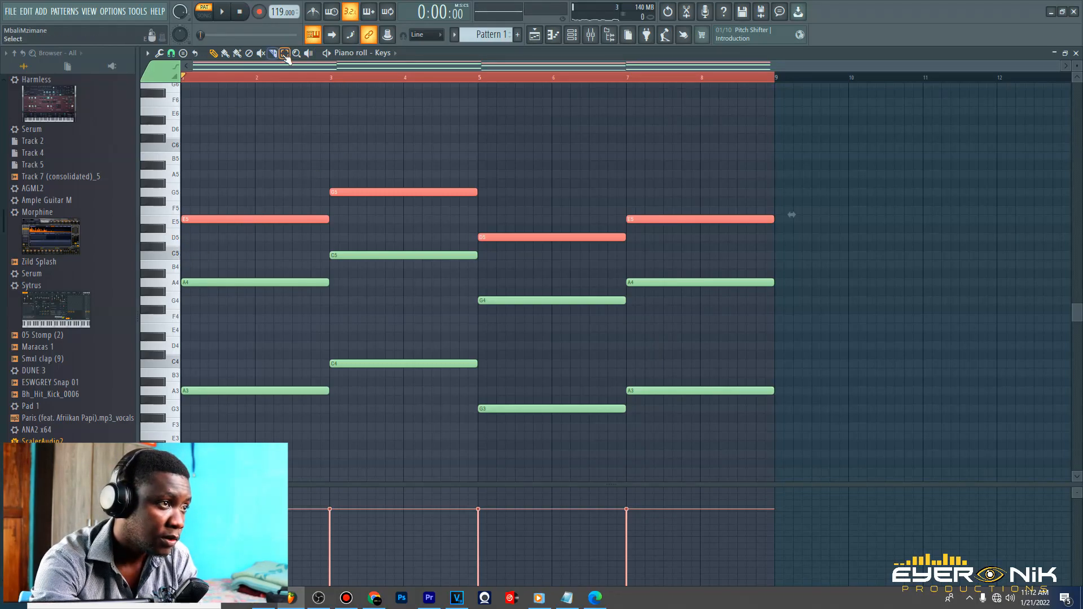
Delete the lowest row of four notes, A3, C4, G3 and A3
drag(195, 363, 683, 410)
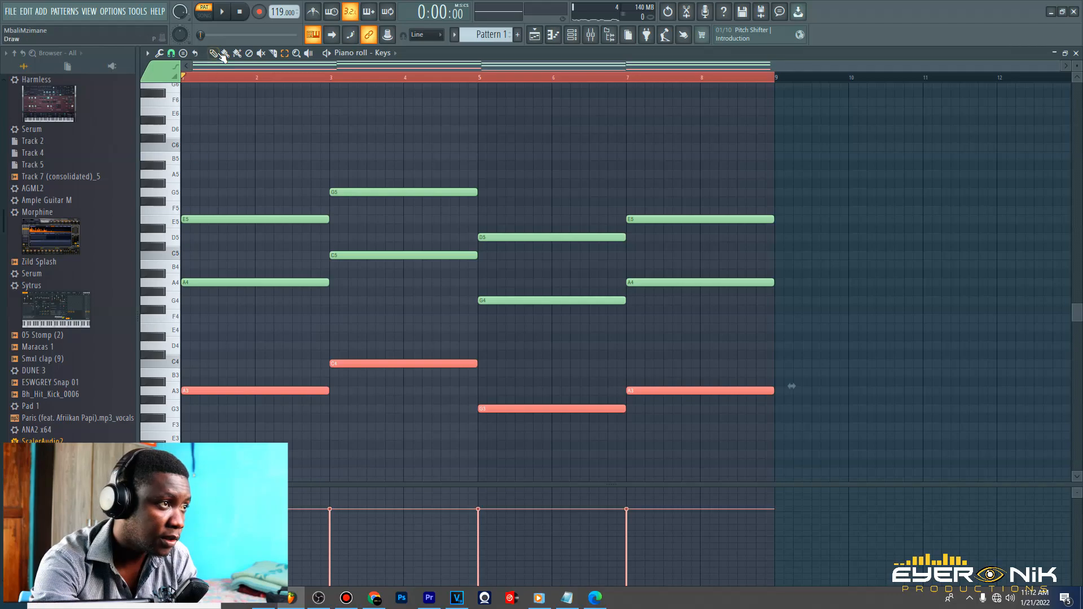
key(Delete)
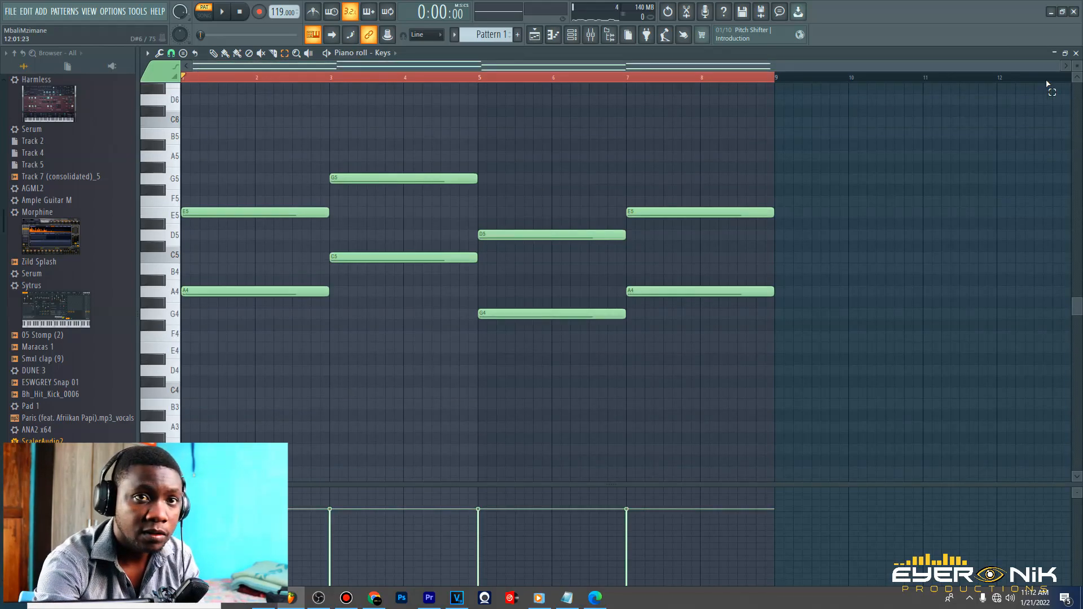
Add two-bar middle notes C5, E5, B4 and C5 at bars 1, 3, 5 and 7 to complete the triads, and play them
drag(1077, 66, 1077, 71)
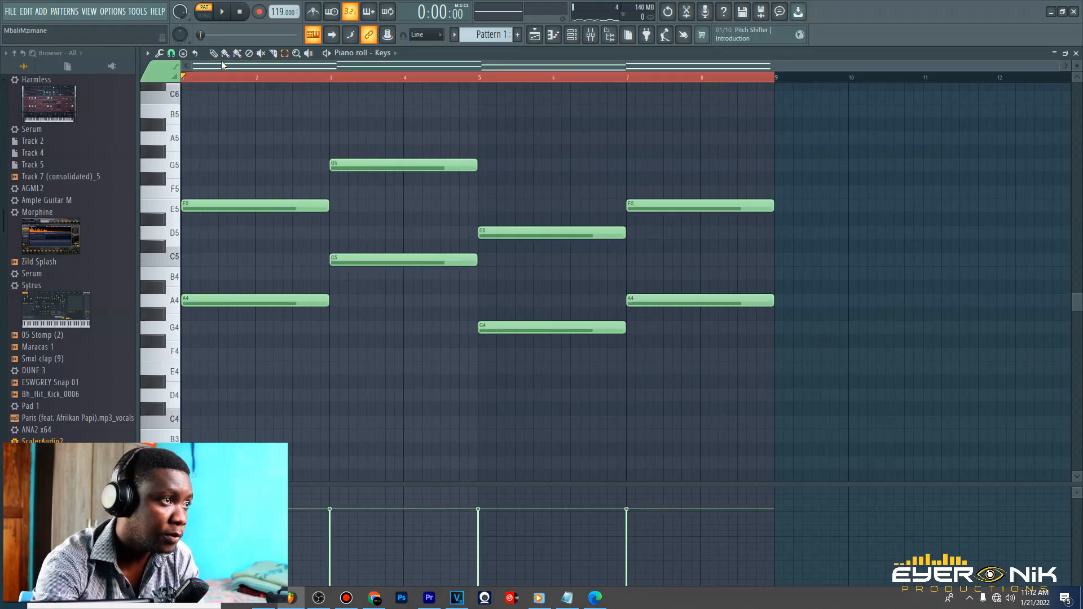
click(186, 260)
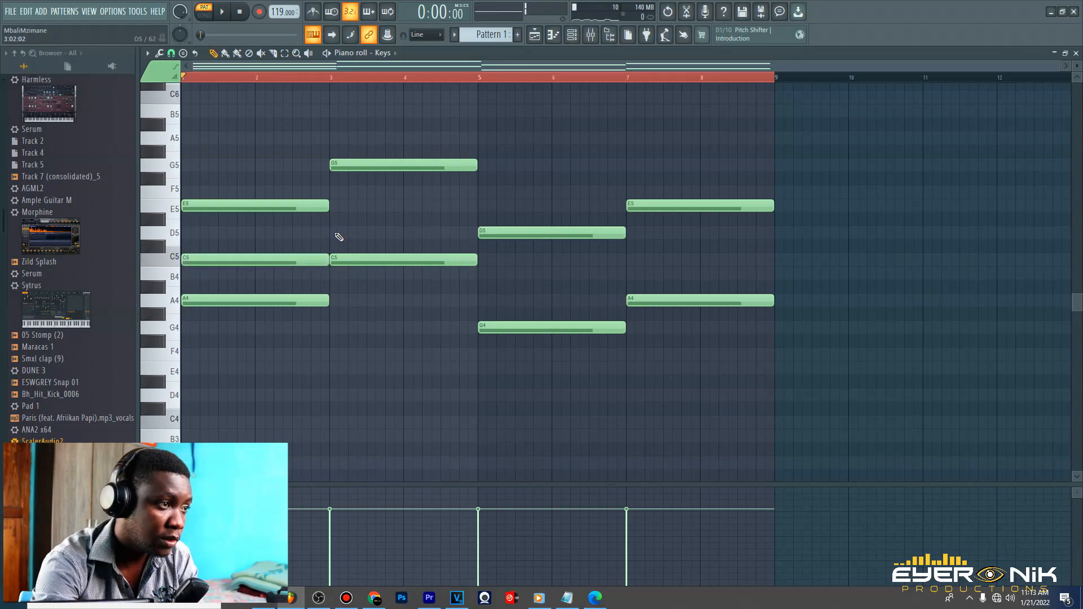
click(334, 206)
click(483, 276)
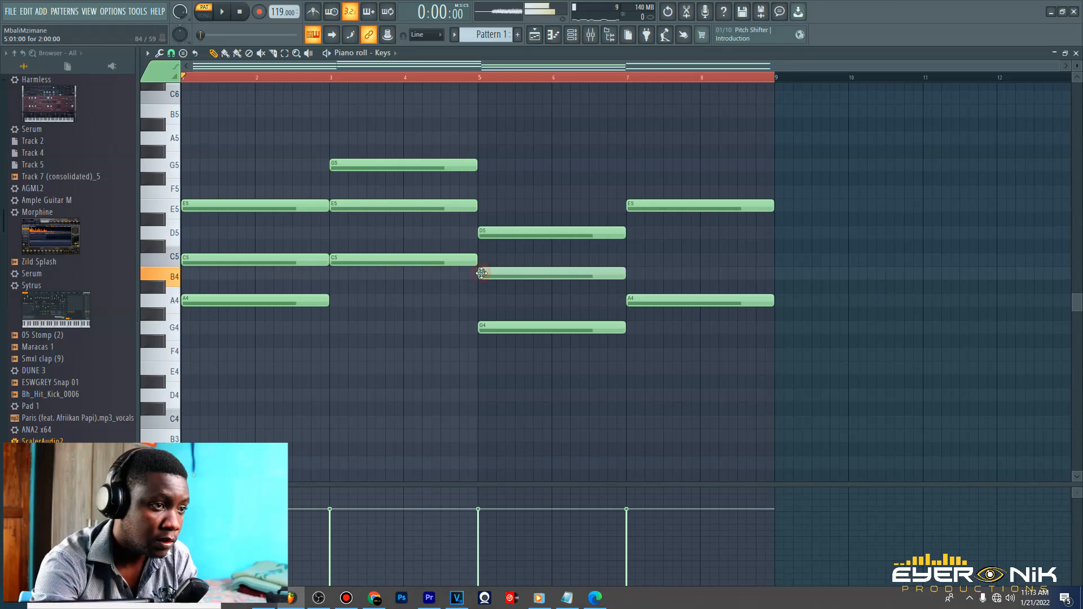
click(635, 261)
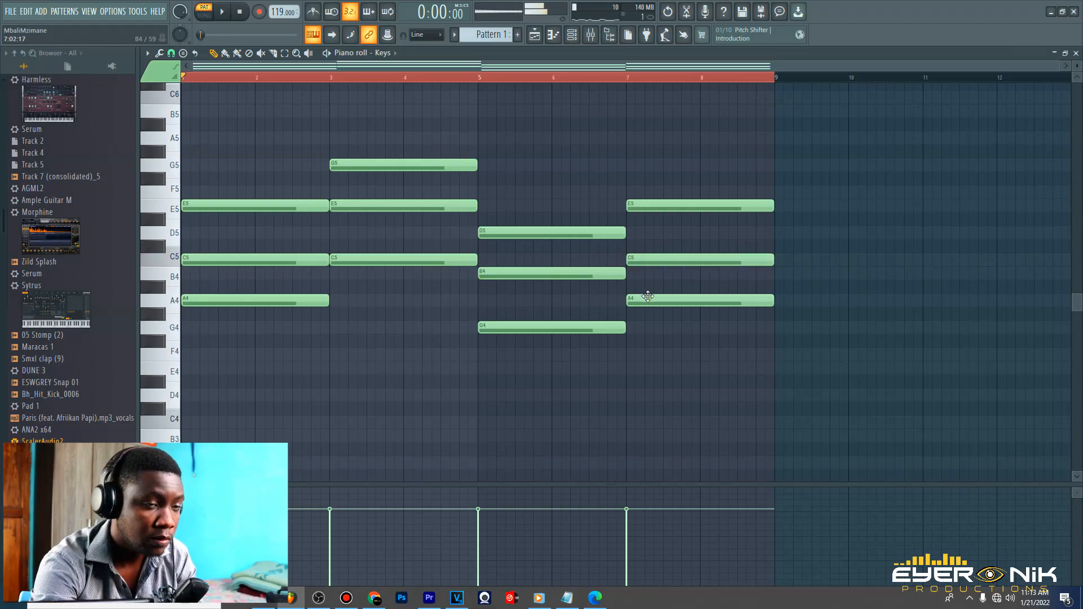
key(space)
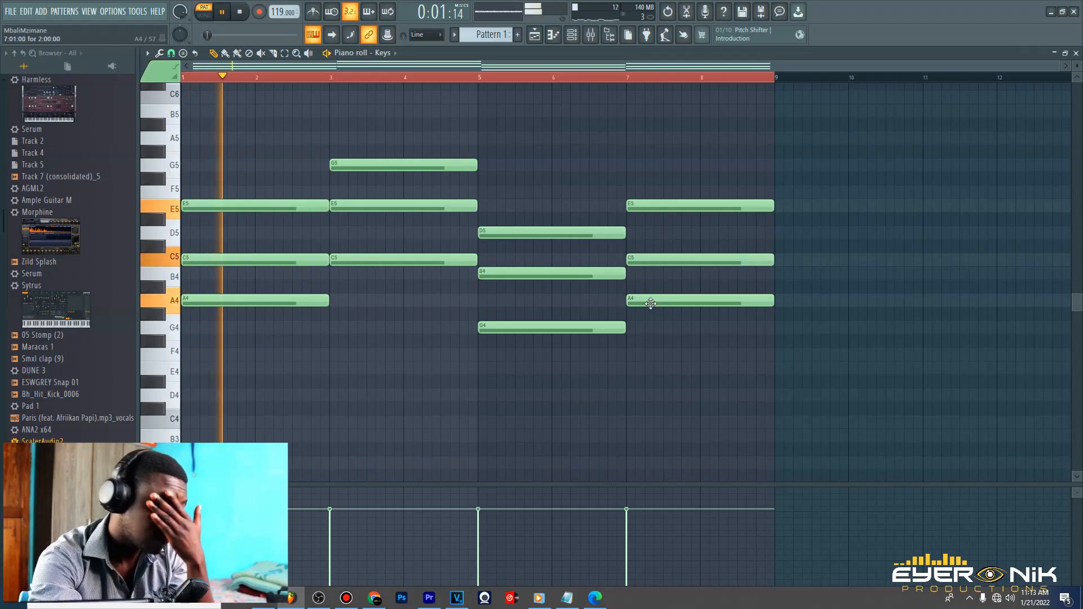
scroll(652, 305, up, 3)
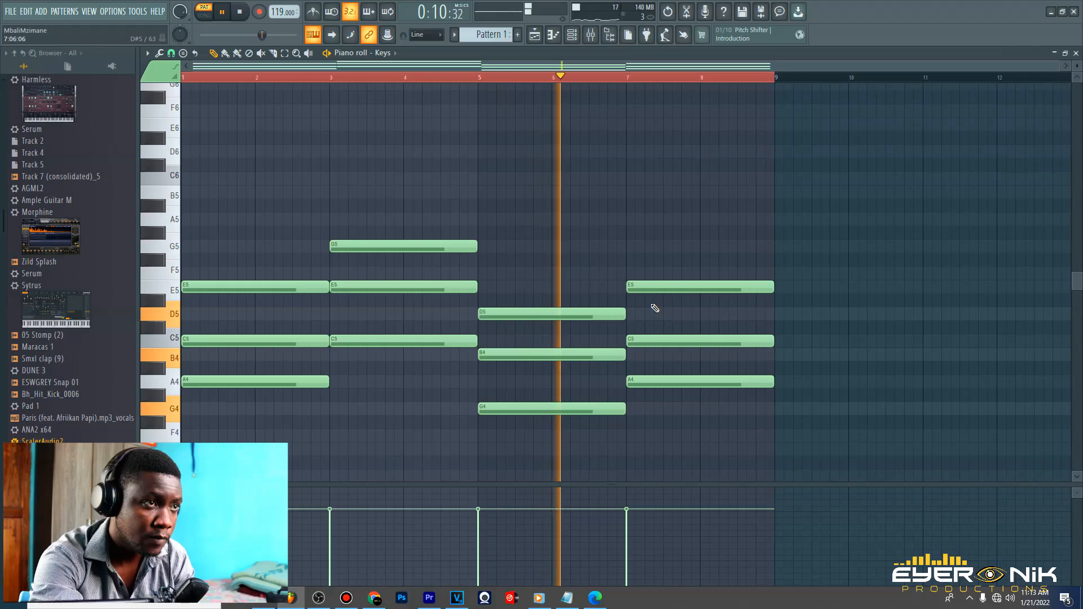
key(space)
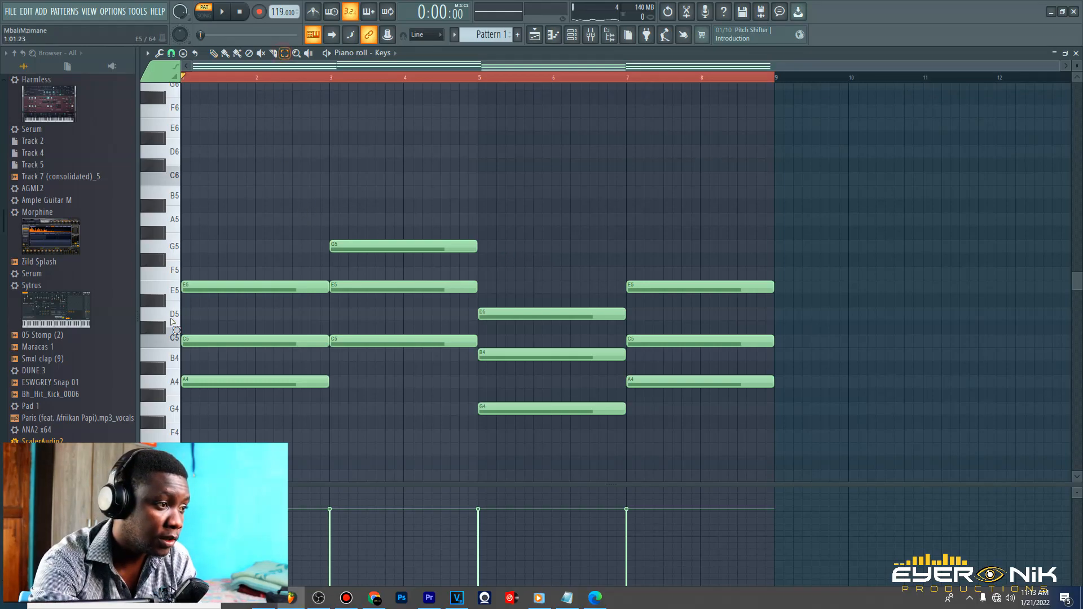
Transpose the middle notes C5, E5, B4 and C5 of the four chords up an octave and play back the result
click(215, 338)
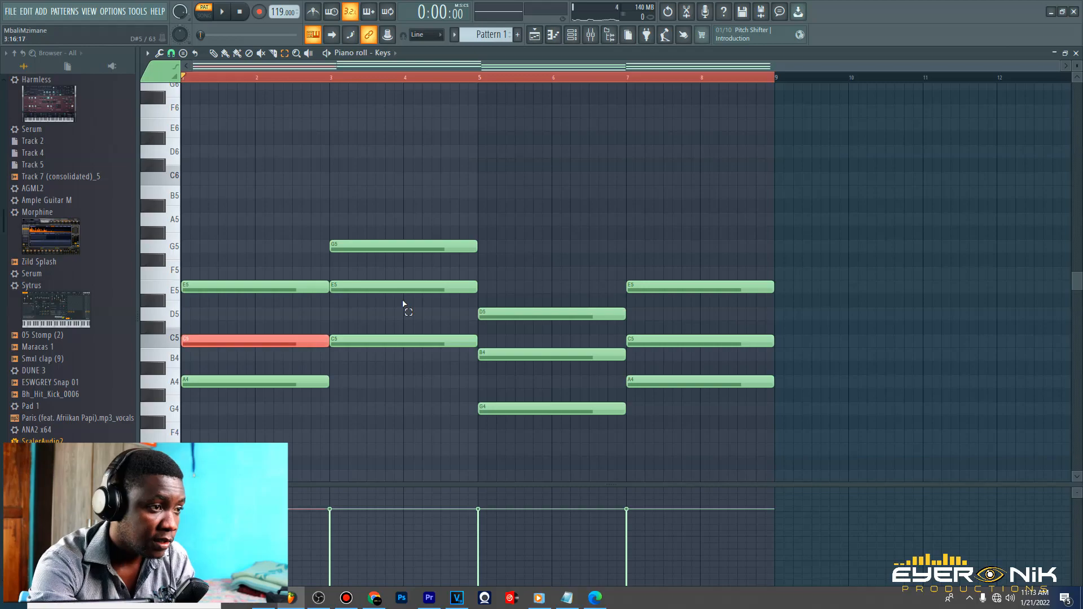
shift+click(404, 286)
shift+click(545, 356)
shift+click(654, 341)
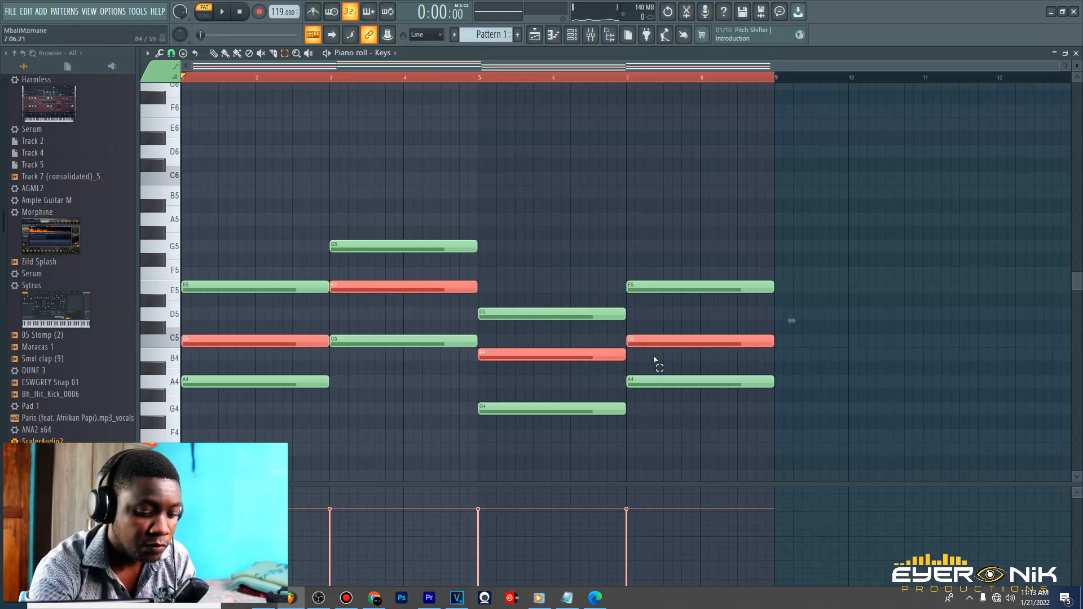
key(ctrl+Up)
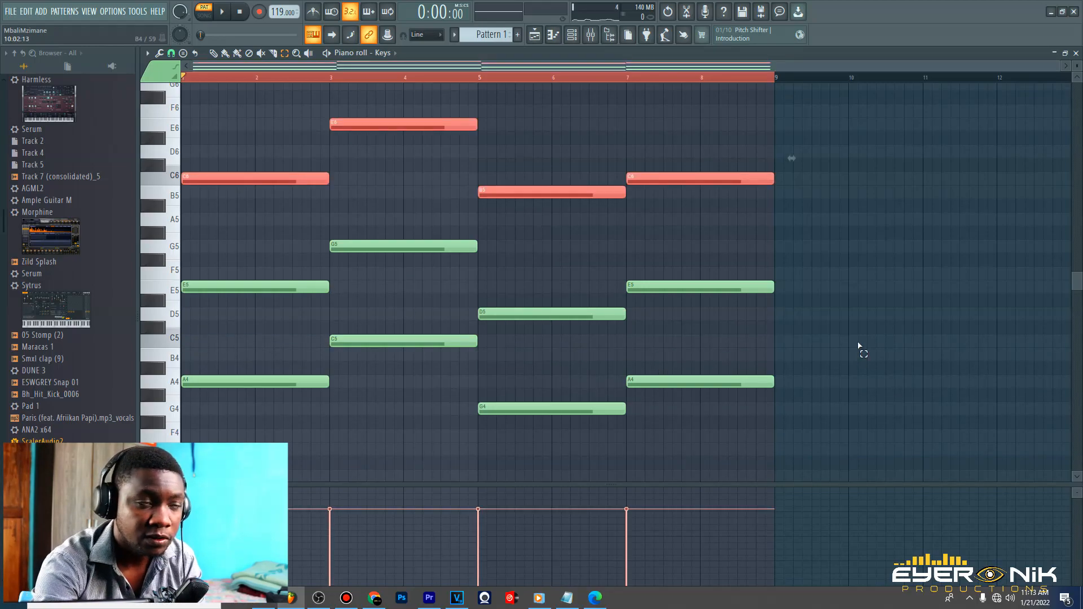
scroll(934, 299, up, 2)
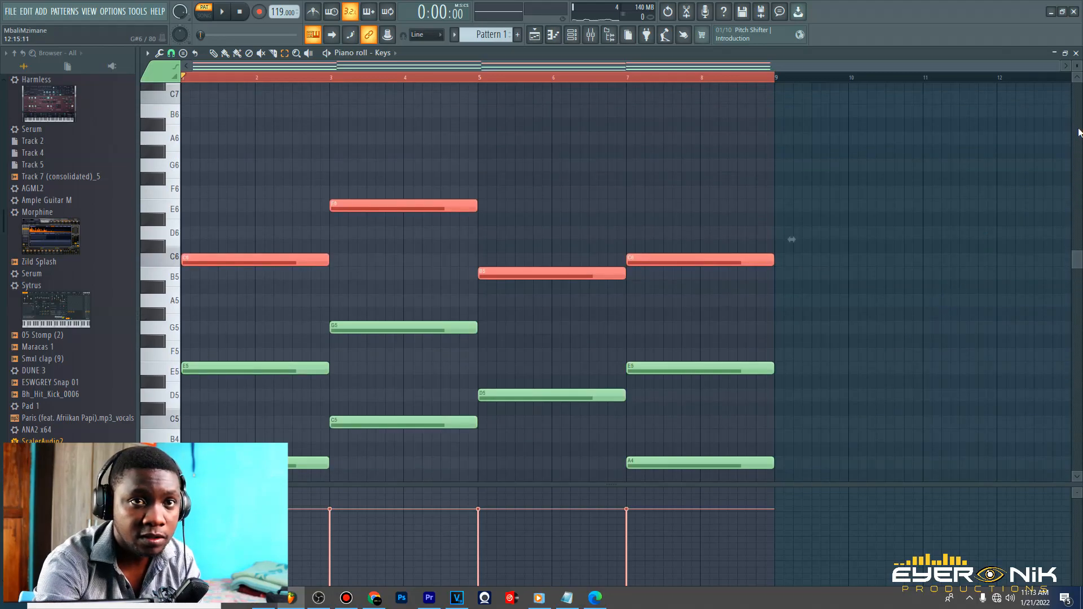
scroll(791, 240, down, 1)
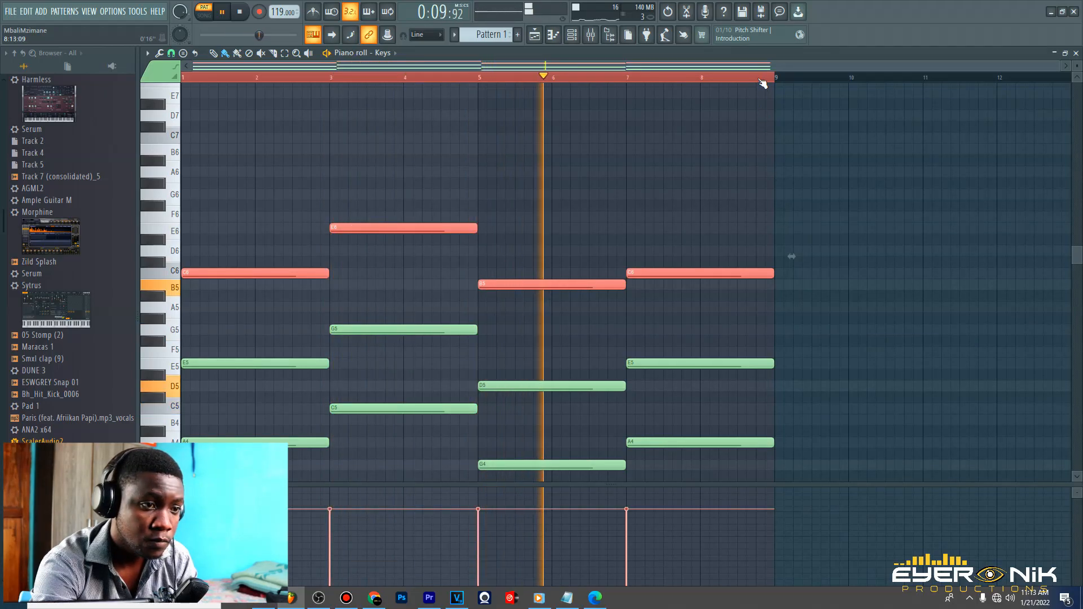
scroll(825, 225, down, 2)
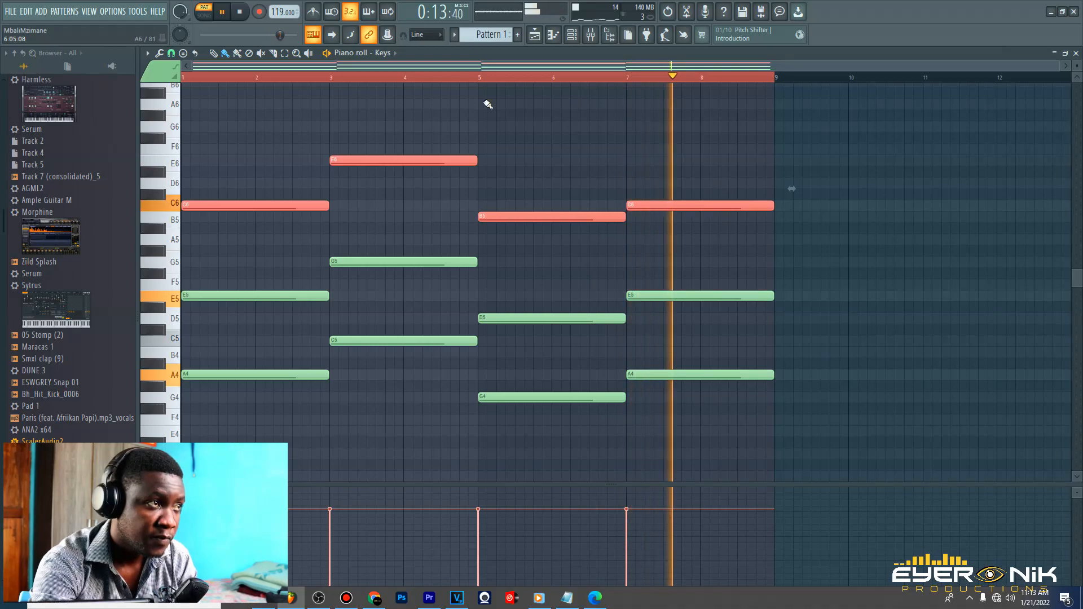
click(242, 15)
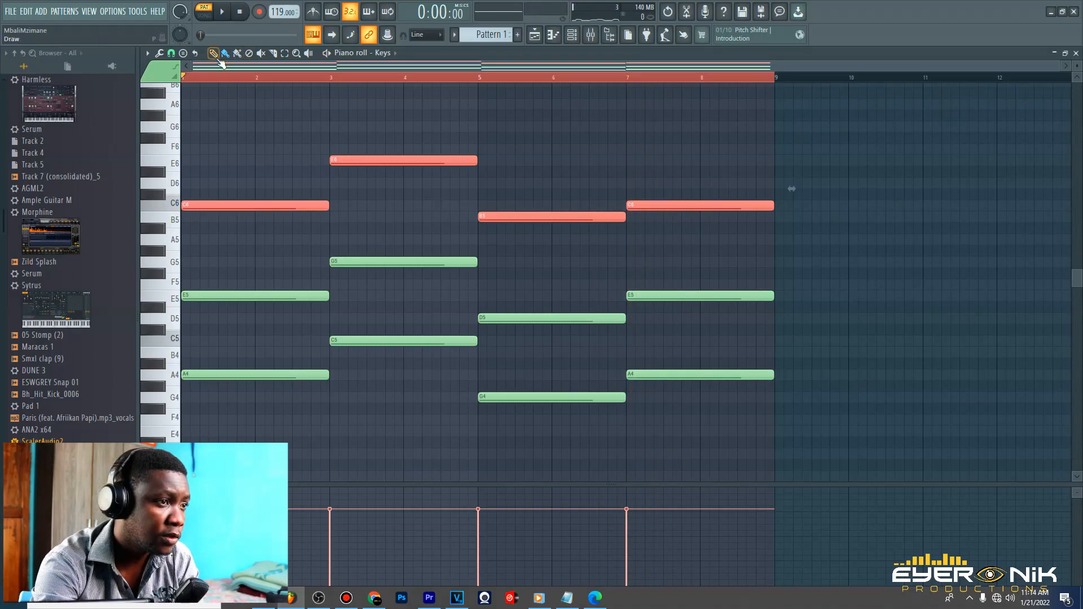
Add two-bar A5 notes at bars 1, 3, 5 and 7 and play the progression
click(183, 241)
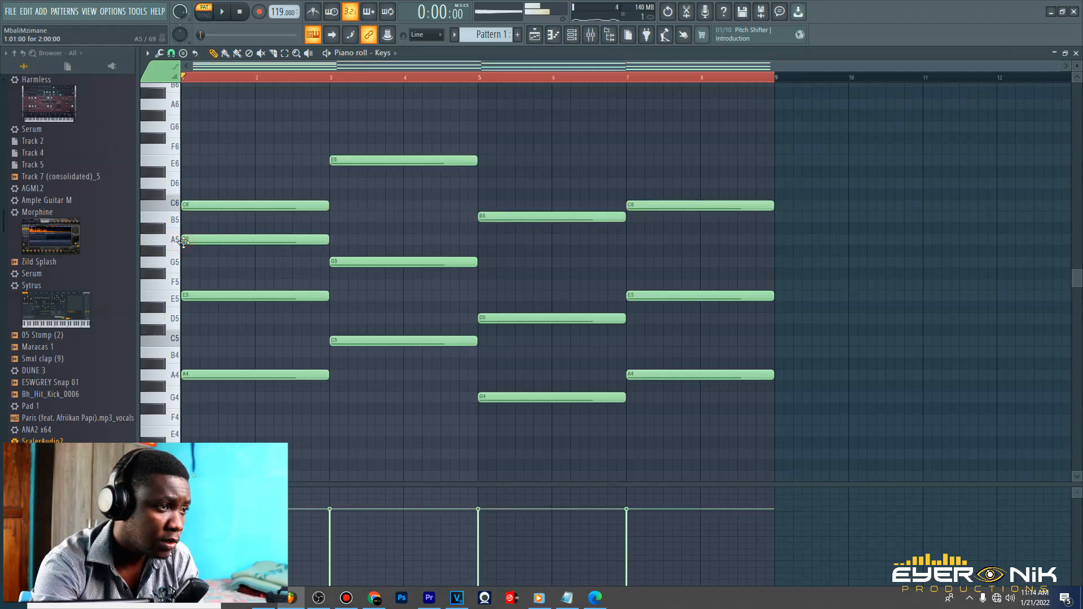
click(338, 241)
click(483, 242)
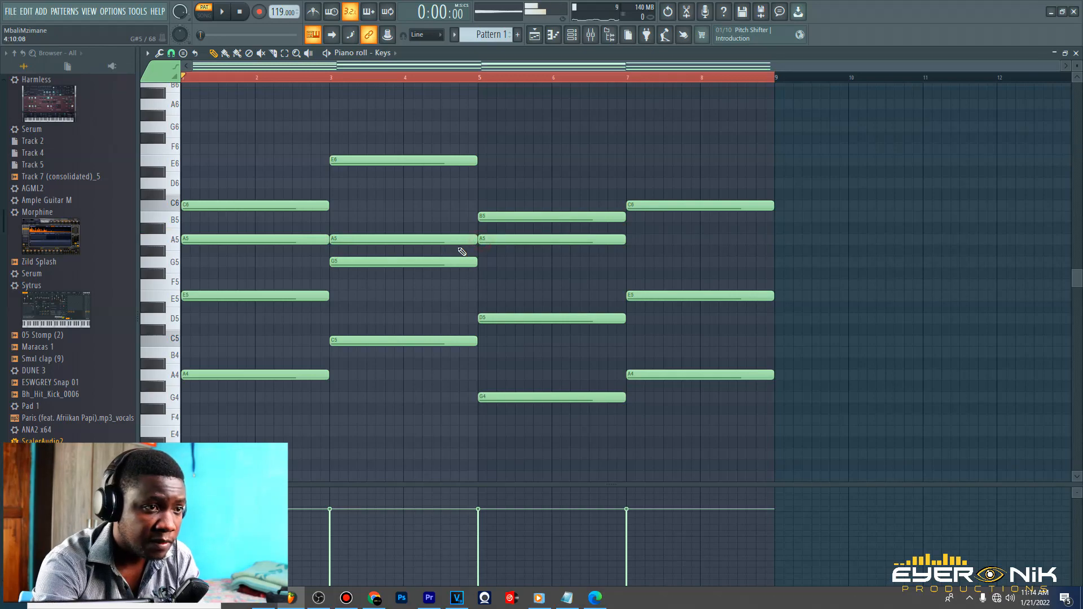
click(633, 241)
key(space)
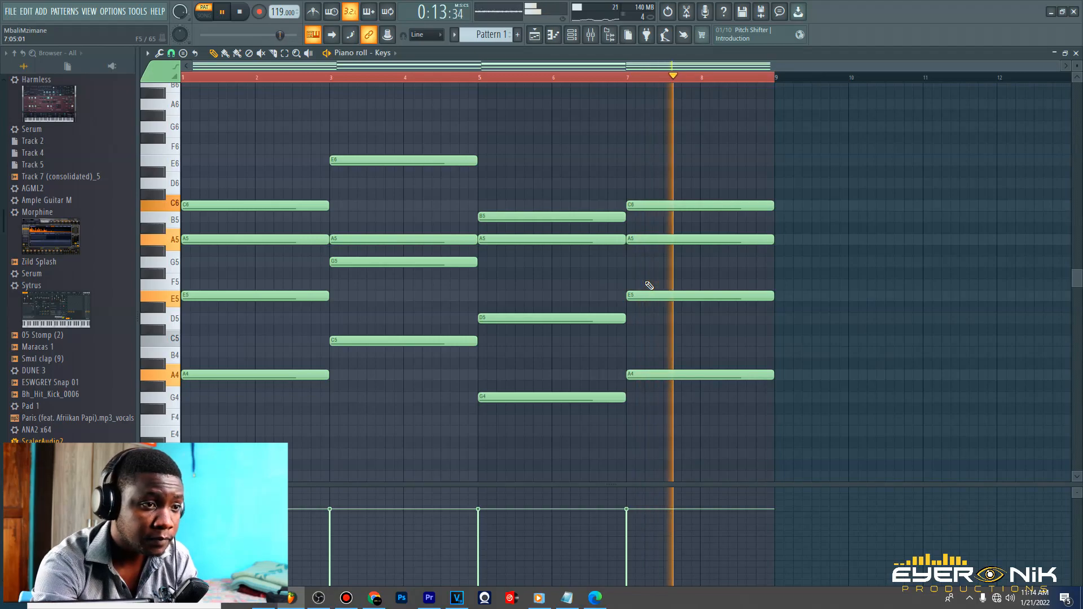
key(space)
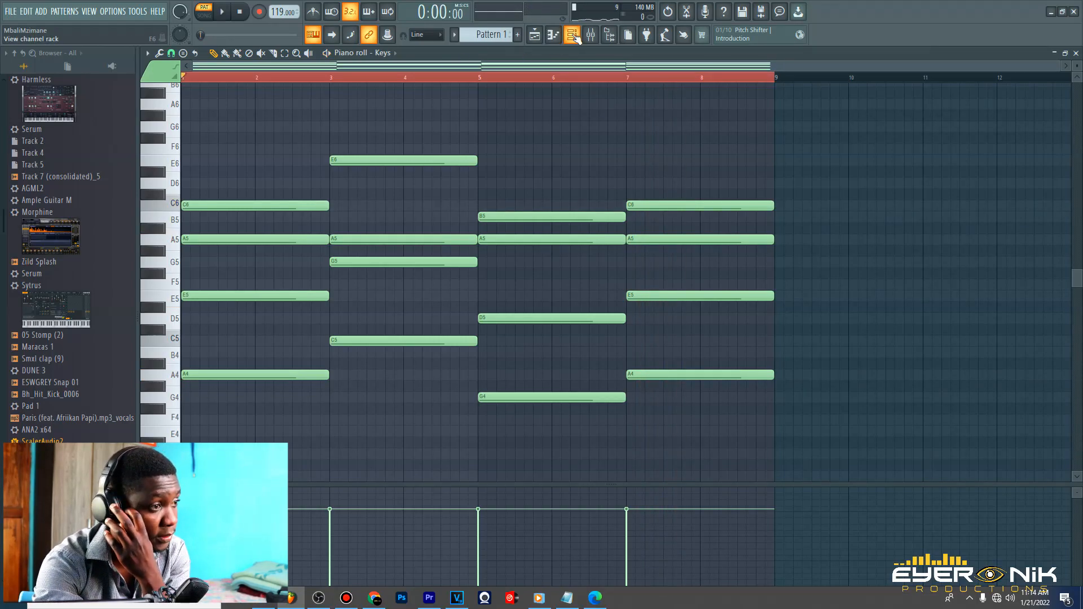
Transpose the E6 note of the second chord down an octave
drag(1077, 66, 1077, 60)
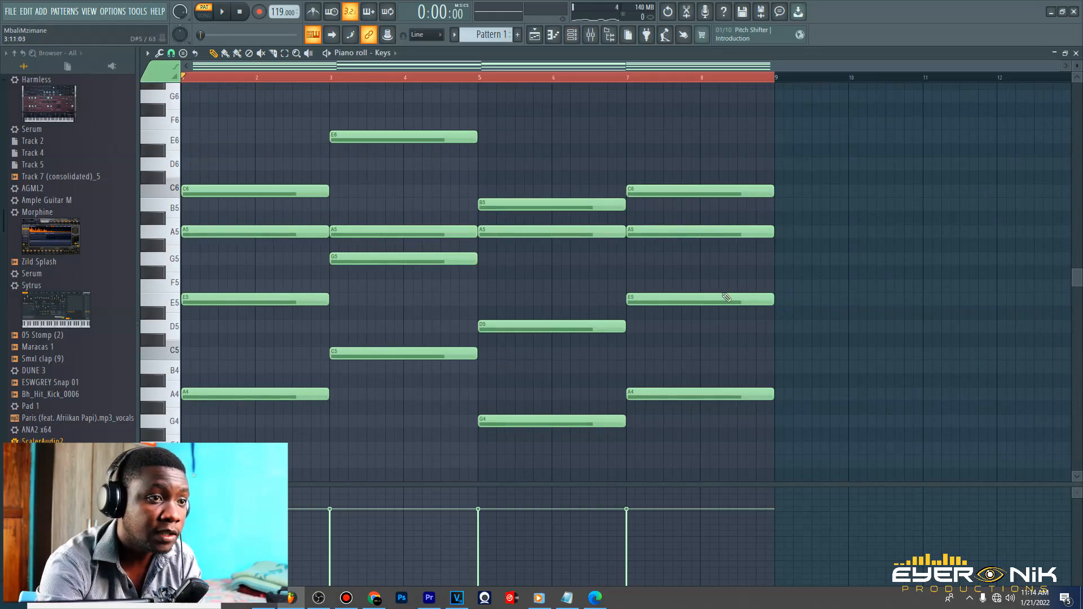
scroll(418, 167, up, 3)
scroll(692, 356, down, 2)
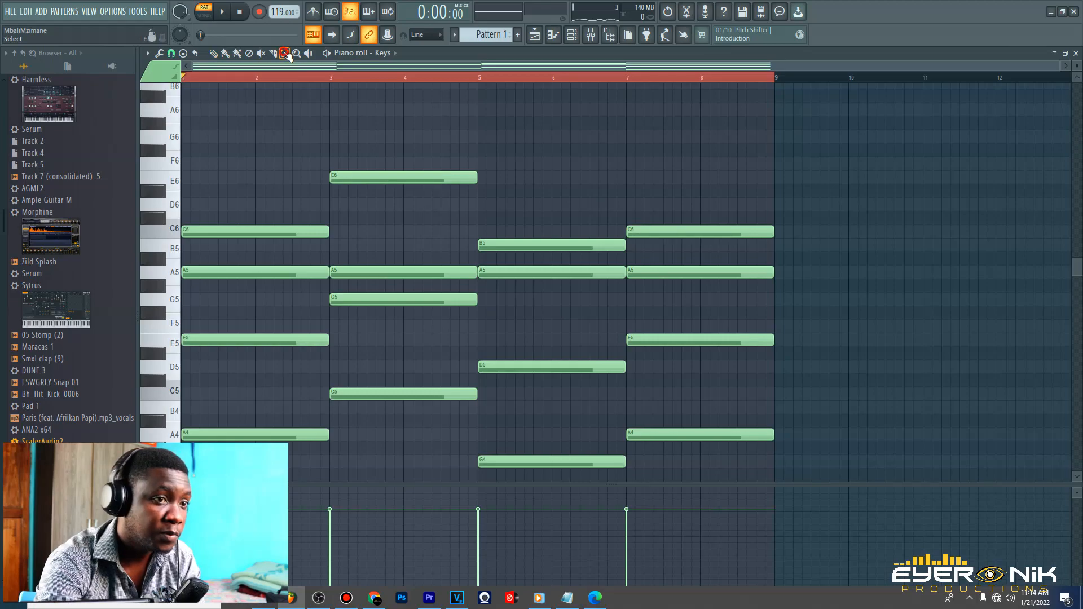
drag(842, 221, 132, 480)
scroll(732, 412, down, 1)
scroll(677, 367, up, 1)
ctrl+click(426, 172)
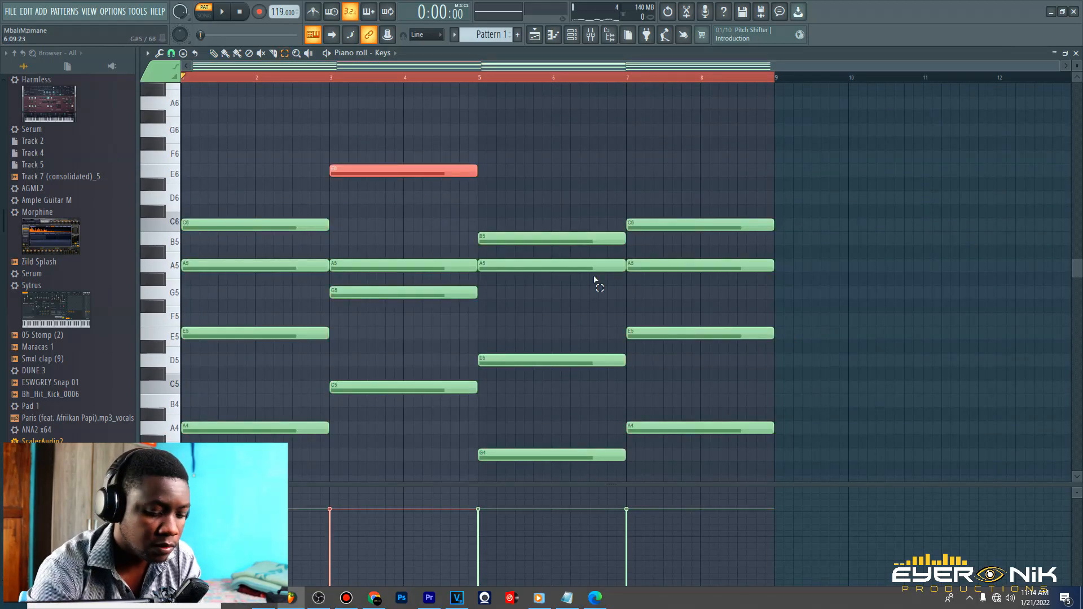
key(ctrl+Down)
Play back the revised progression with the channel rack closed
key(F6)
key(space)
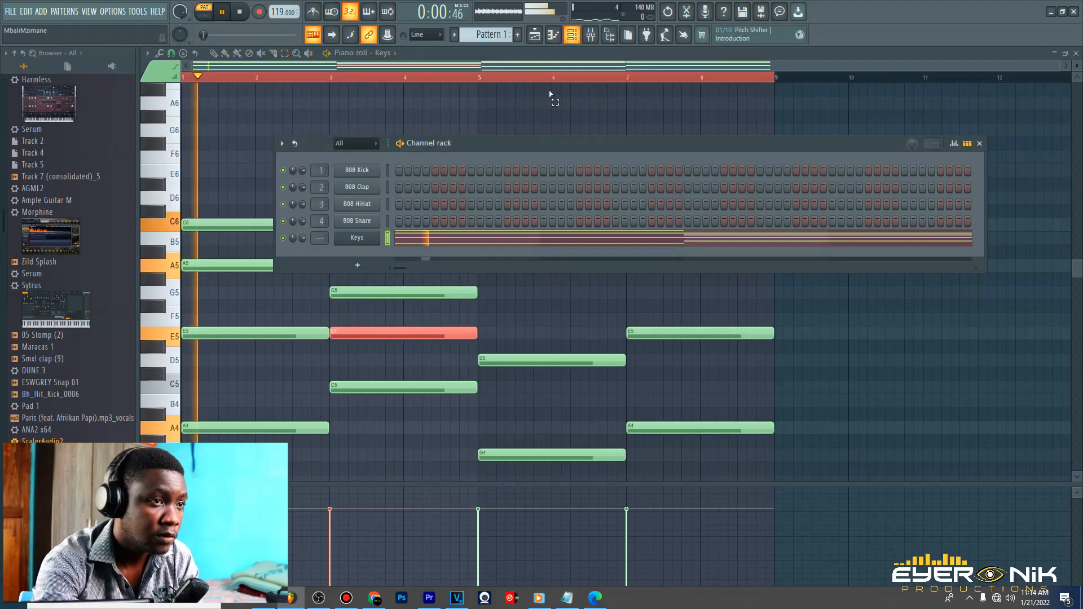
drag(635, 152, 676, 149)
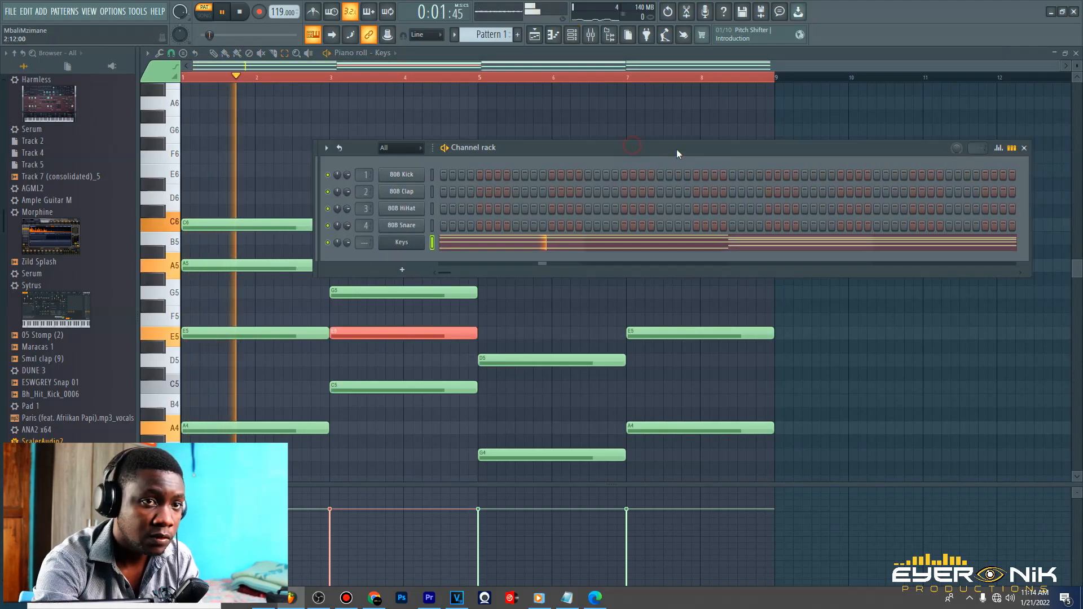
click(1021, 149)
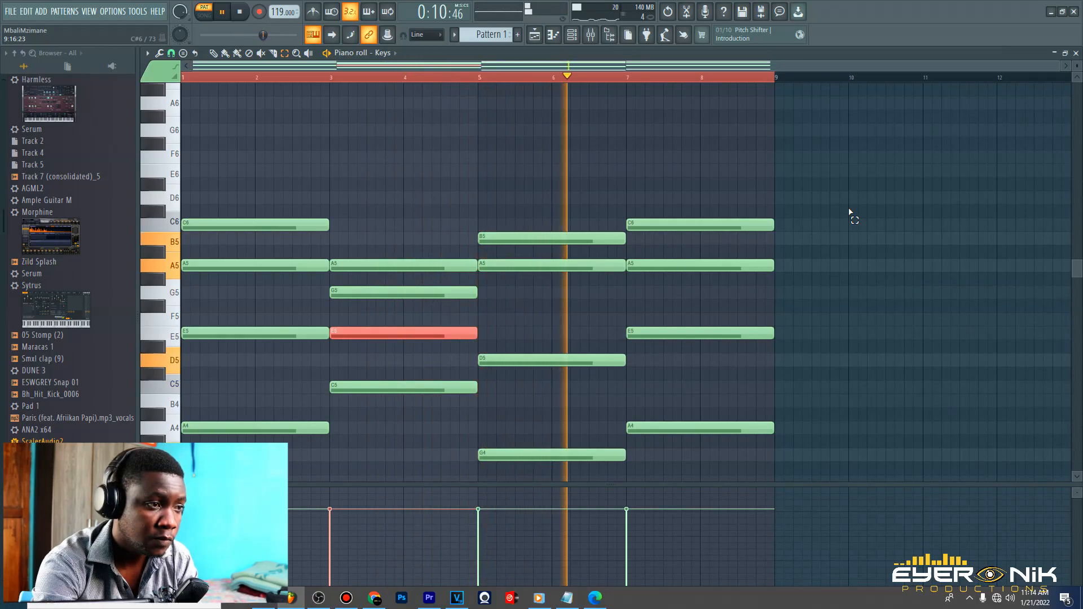
key(space)
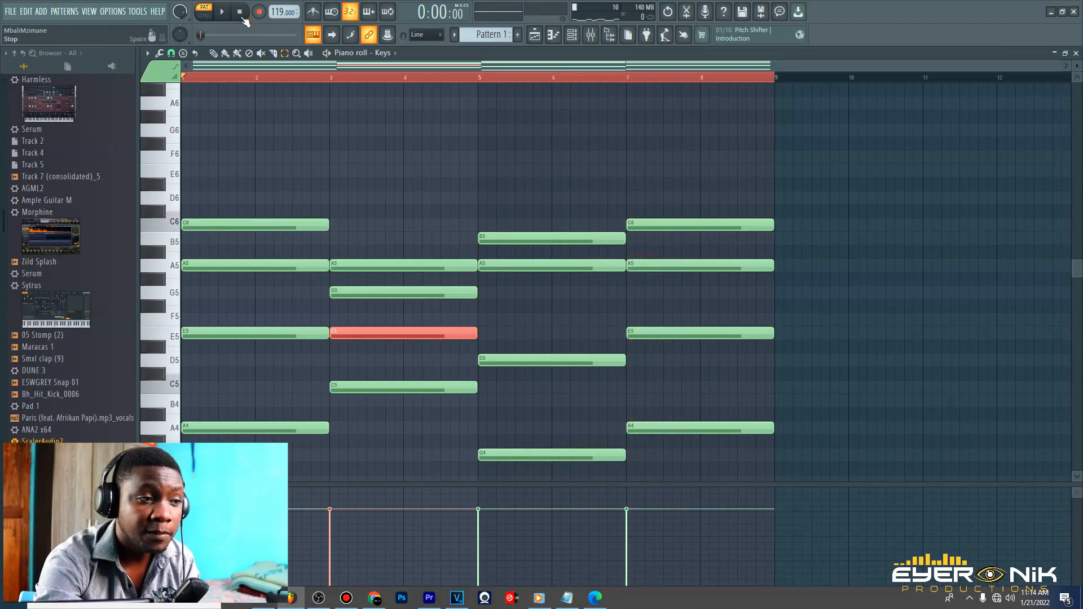
Duplicate the lowest notes A4, C5, G4 and A4 an octave lower, starting on A3, and play back the chords
scroll(824, 251, down, 8)
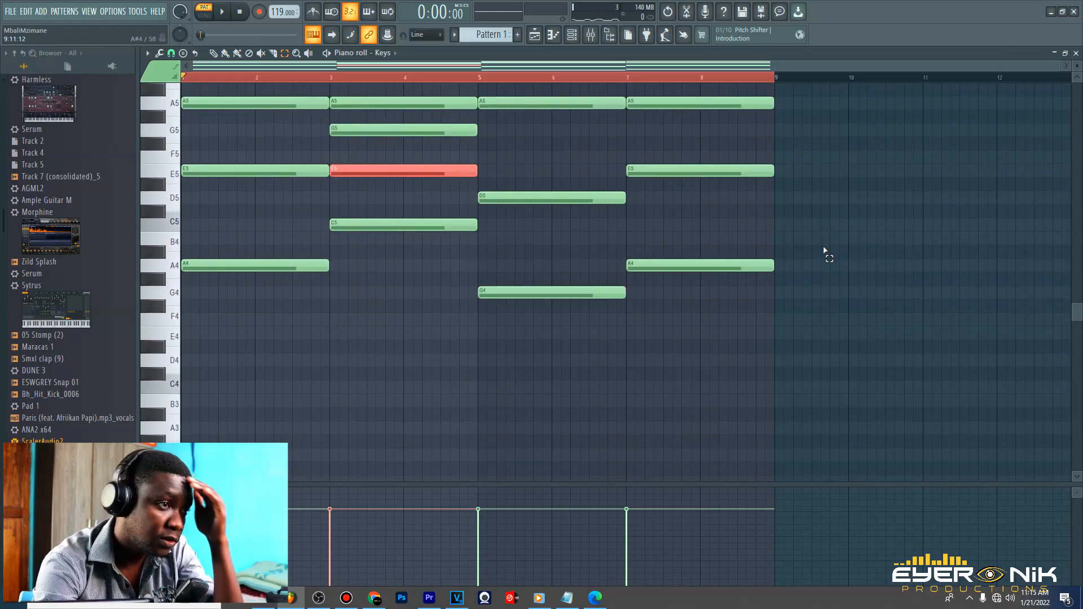
click(284, 266)
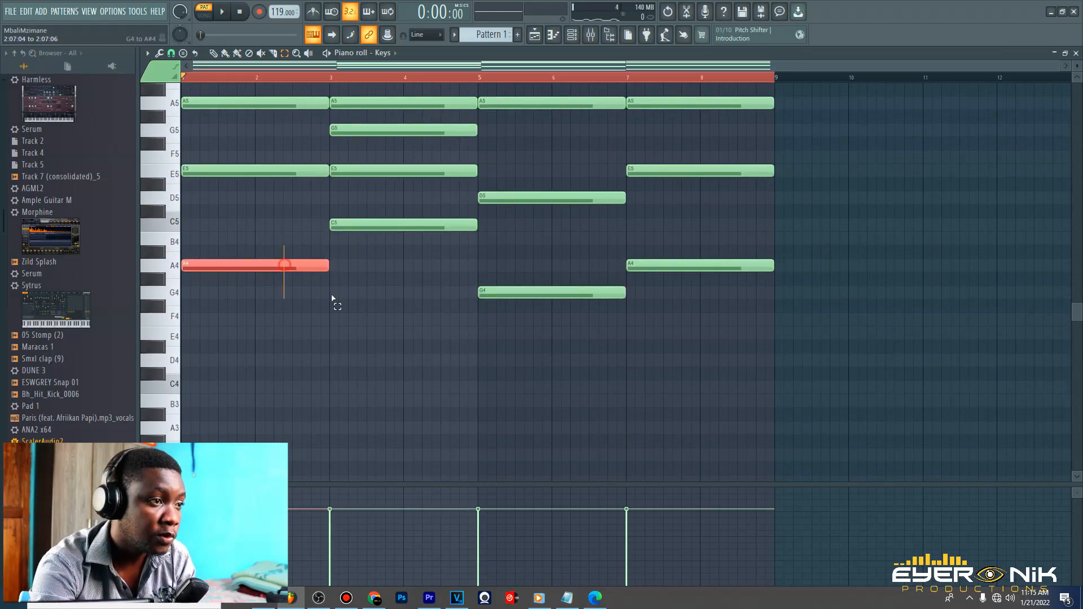
shift+click(412, 225)
shift+click(561, 293)
shift+click(658, 263)
drag(191, 266, 190, 437)
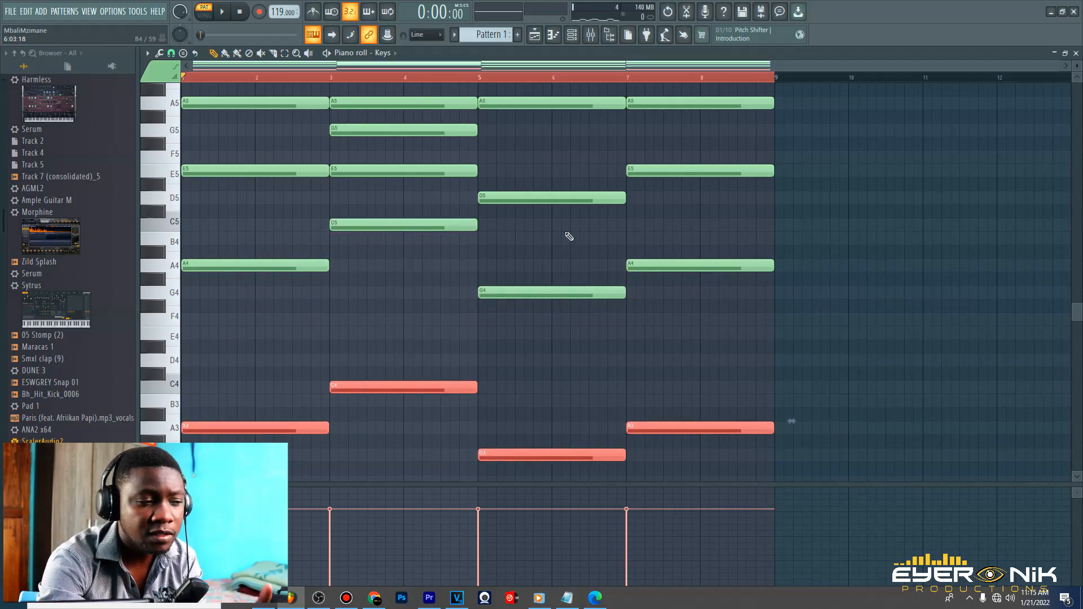
click(1079, 79)
drag(1078, 66, 1078, 57)
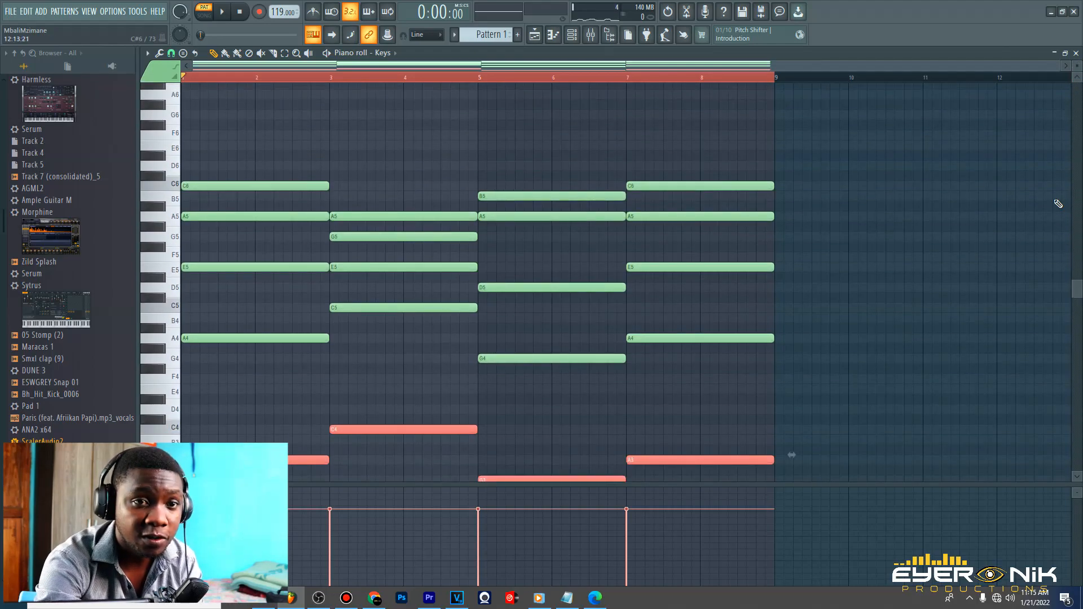
scroll(1059, 203, down, 2)
key(space)
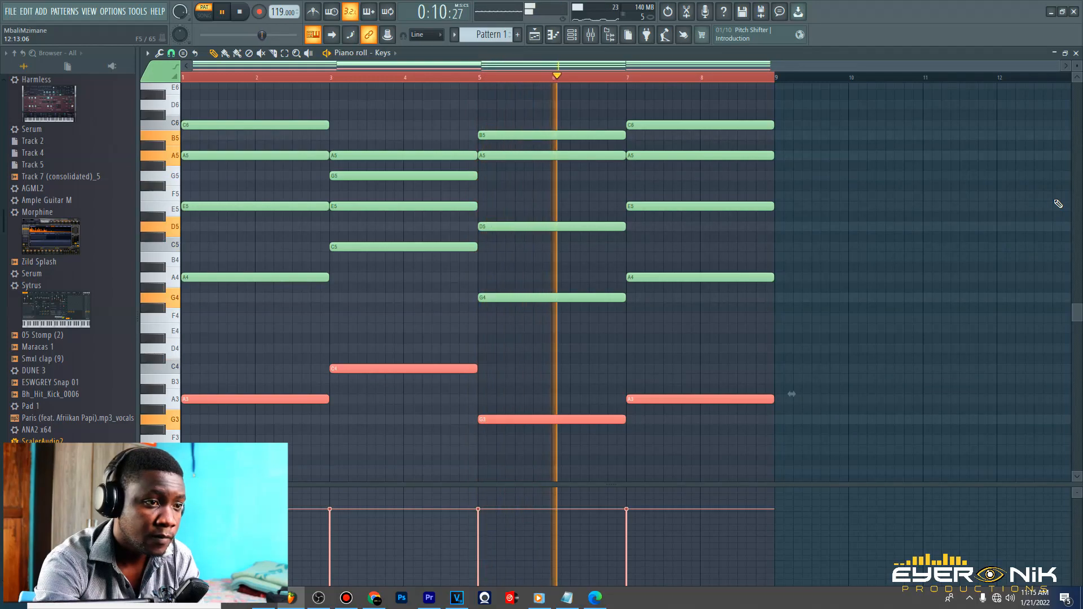
key(space)
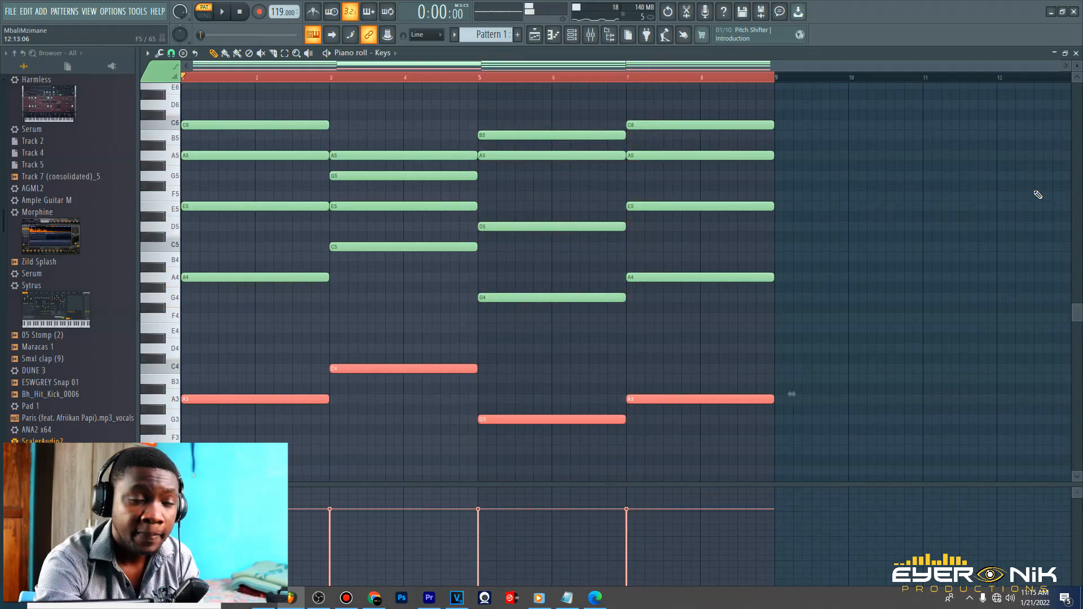
Duplicate the new bass row another octave lower, starting on A2, and play back the full stack of notes
scroll(271, 345, down, 2)
shift+drag(210, 341, 197, 464)
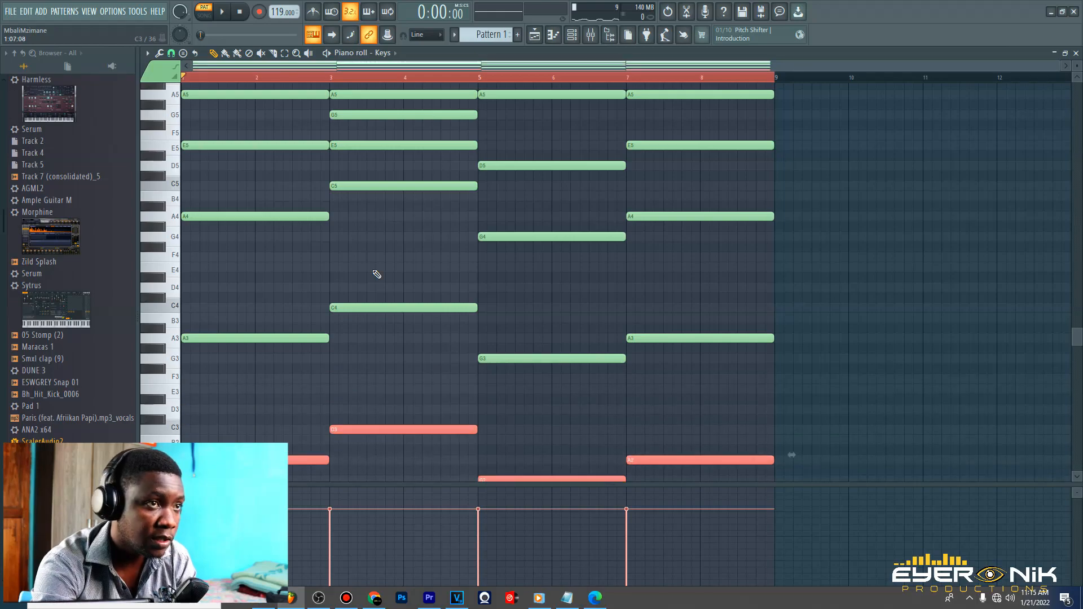
key(space)
scroll(559, 97, down, 2)
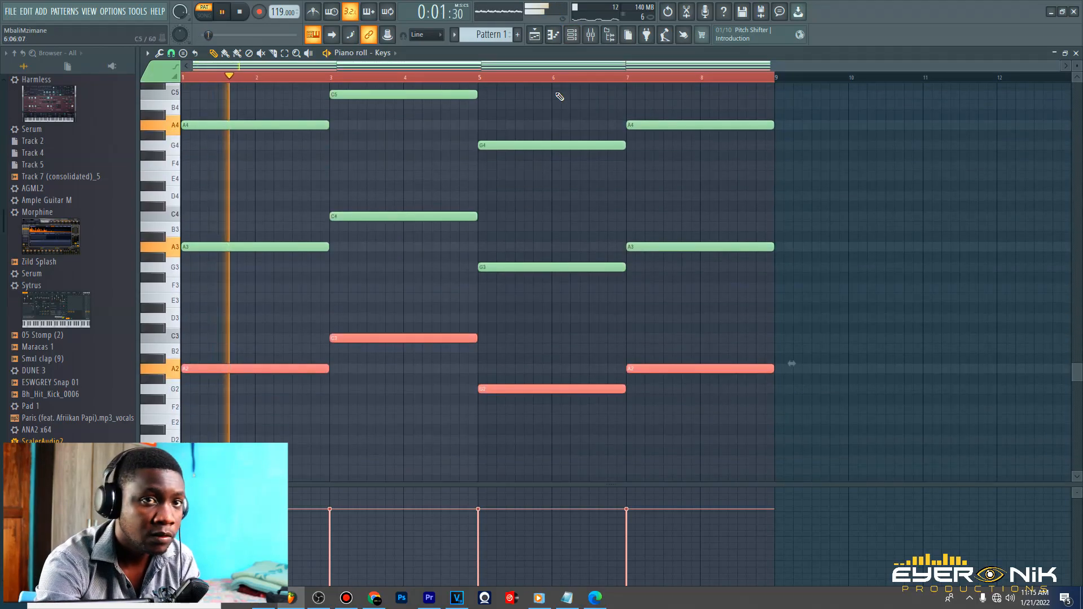
drag(1081, 63, 1080, 70)
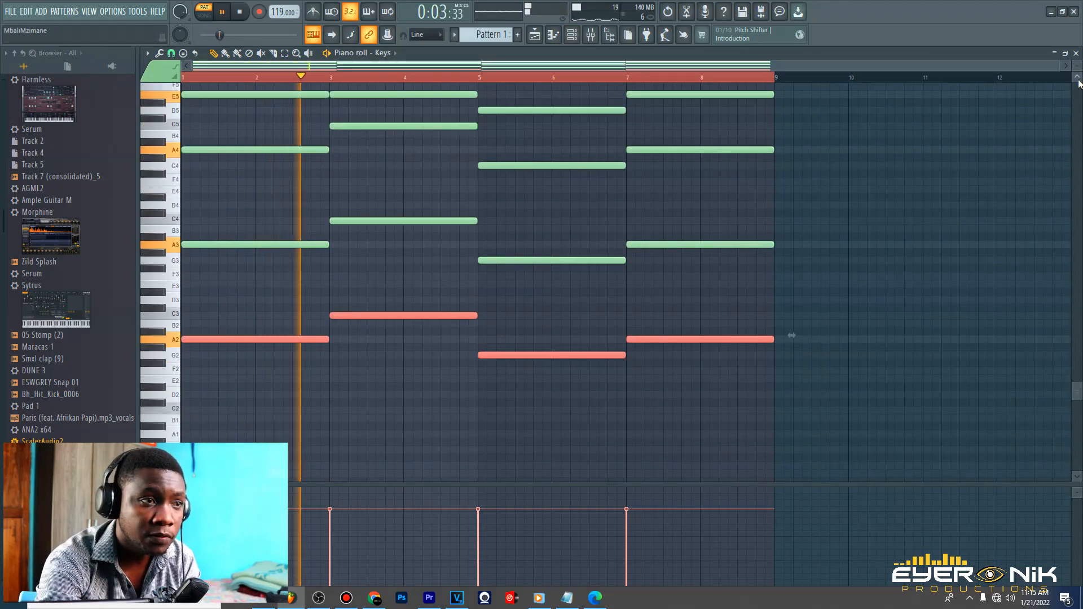
click(1078, 79)
click(1079, 80)
click(1079, 80)
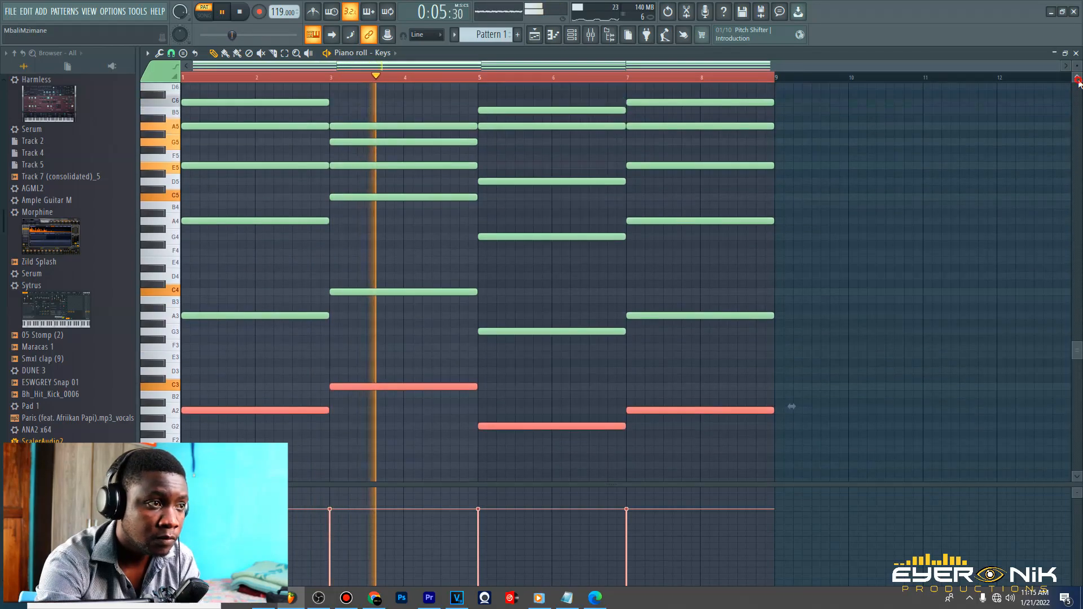
click(1079, 79)
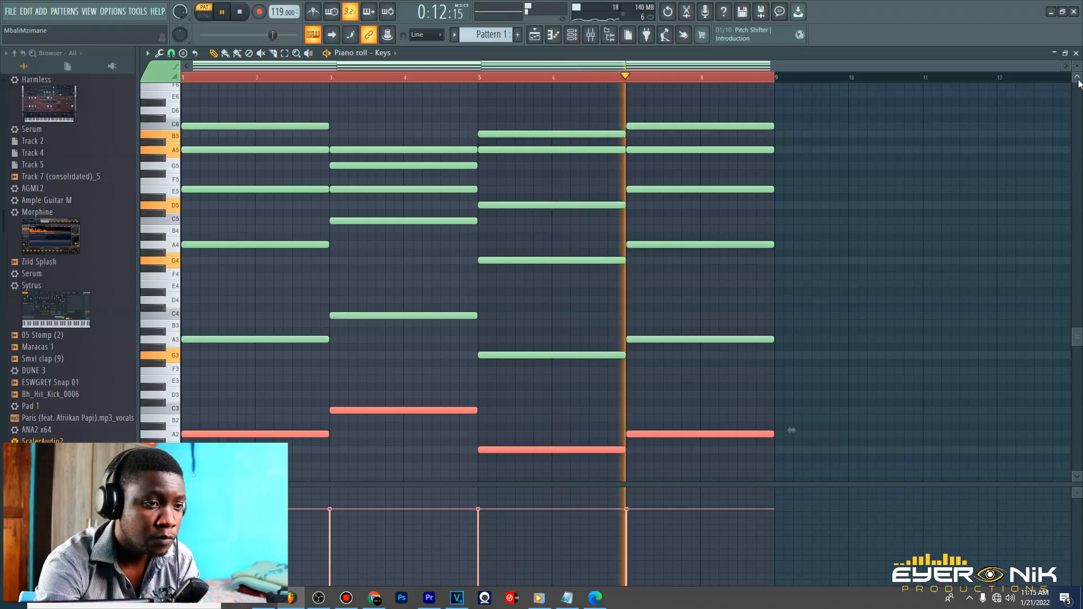
key(space)
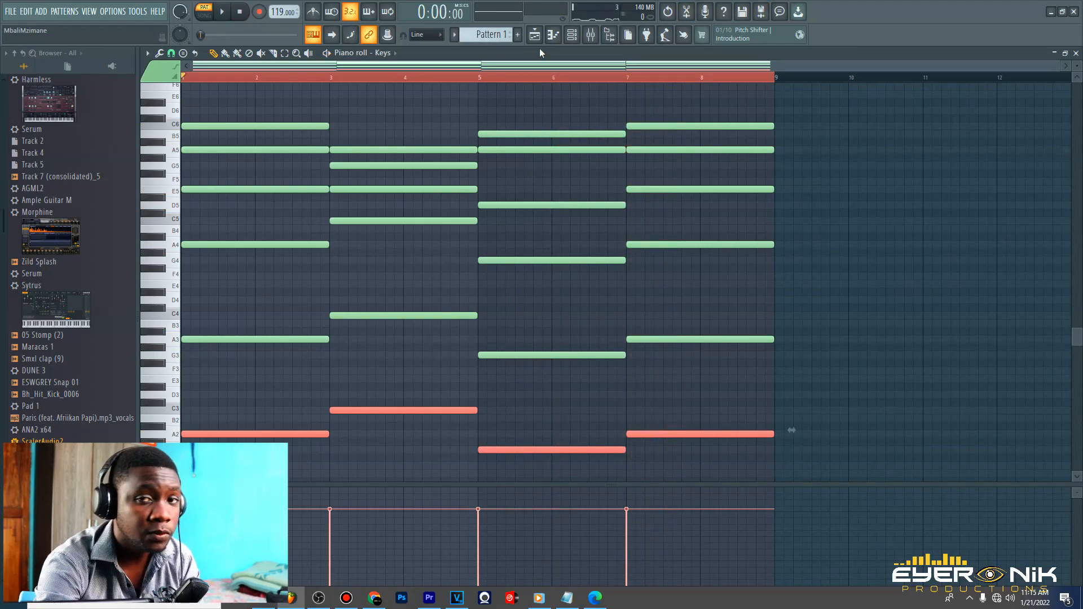
Open the Keys instrument from the channel rack, set its master filter cutoff to 27, and close the plugin
click(572, 37)
click(573, 38)
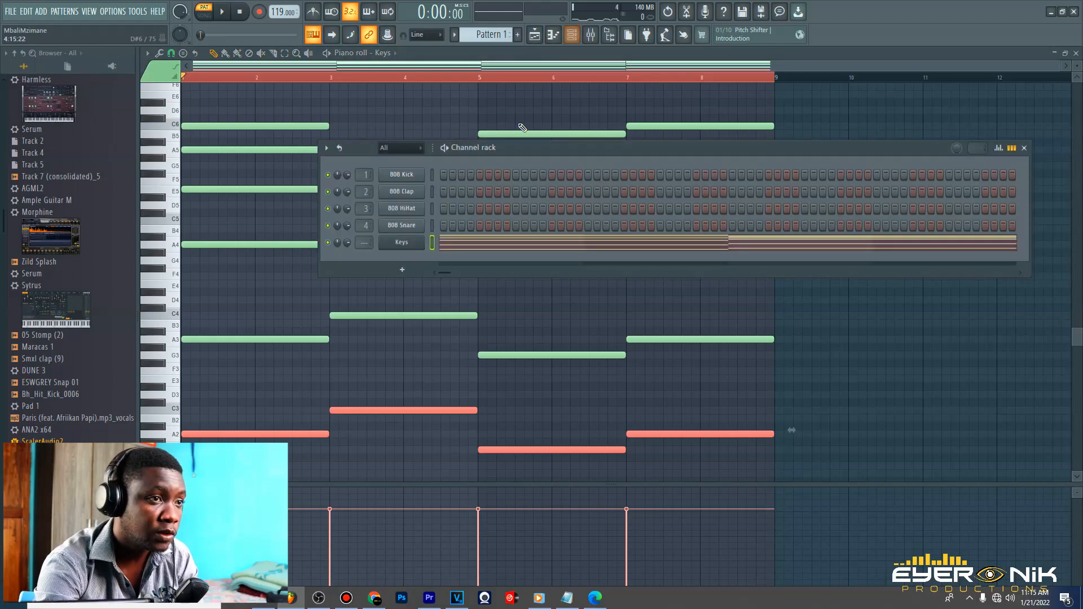
click(571, 35)
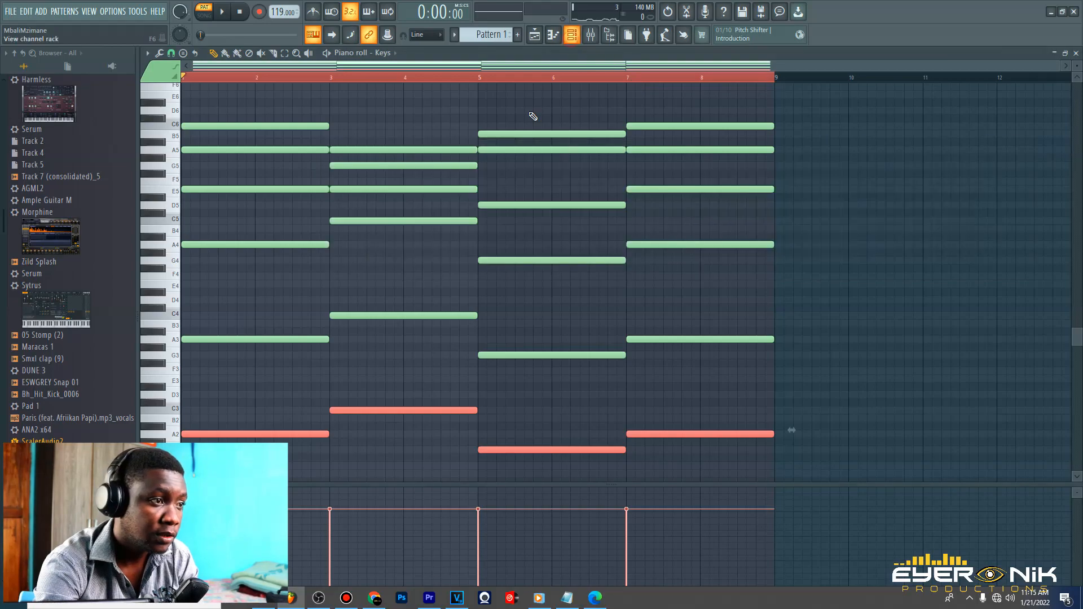
click(572, 39)
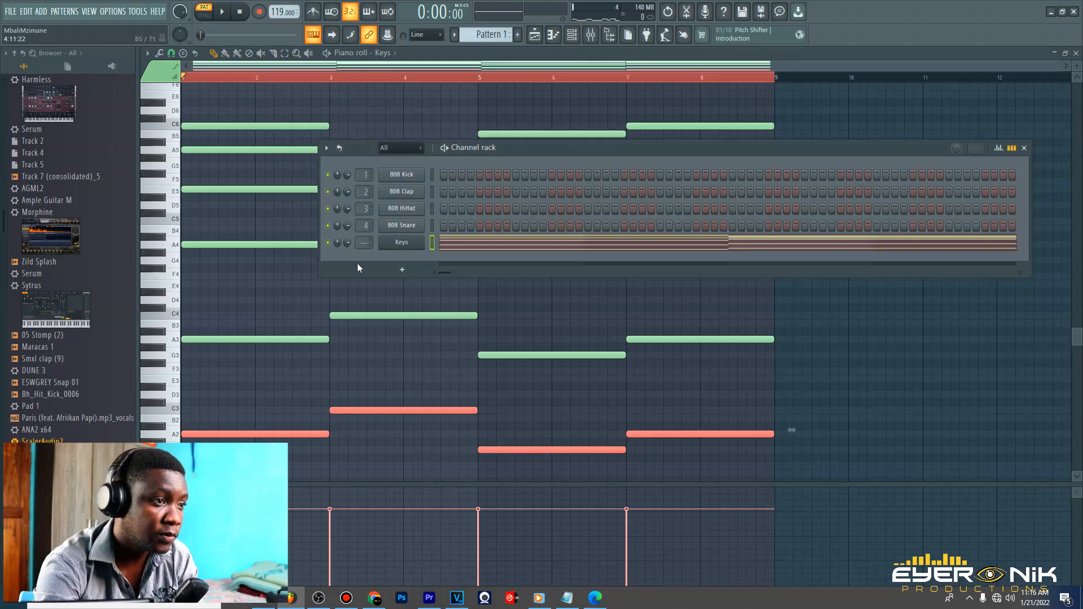
click(403, 241)
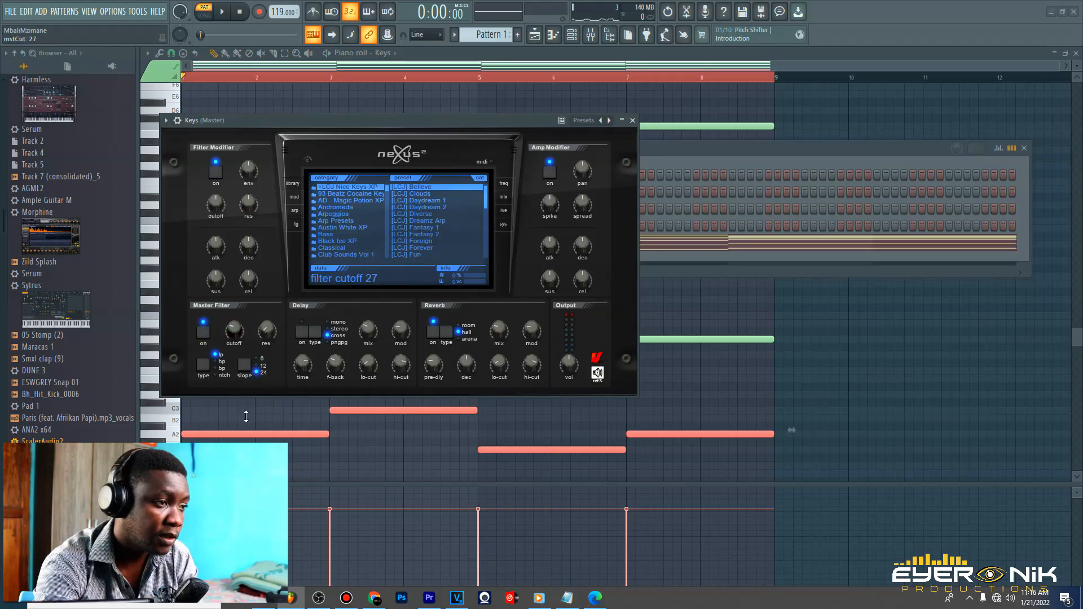
key(Escape)
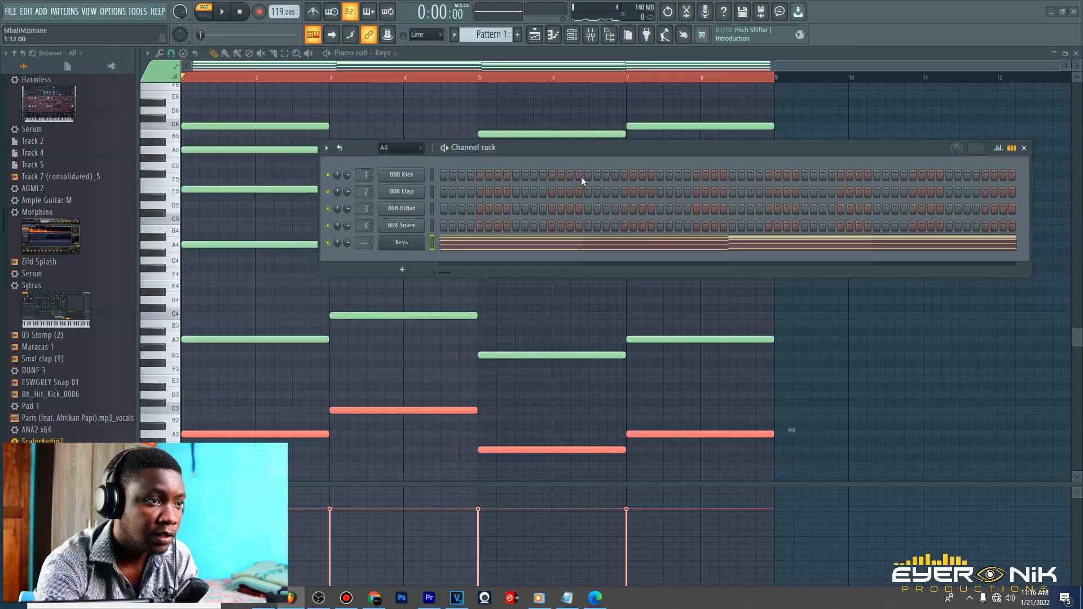
Apply a slight start-time strum to all Keys chords with the strumizer, preserving note ends, while playing them back
click(500, 247)
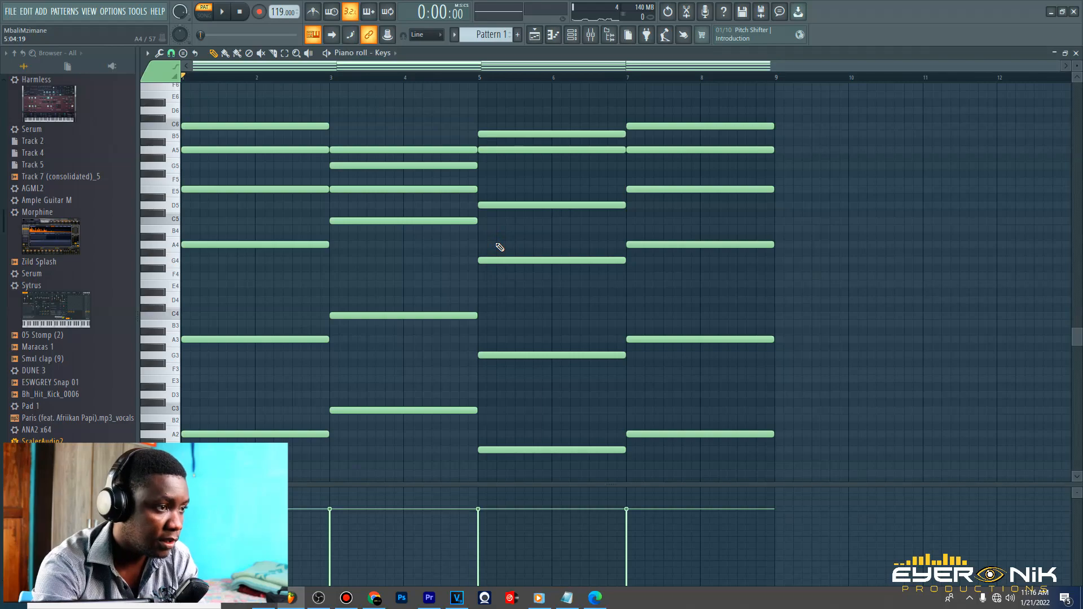
key(alt+s)
key(space)
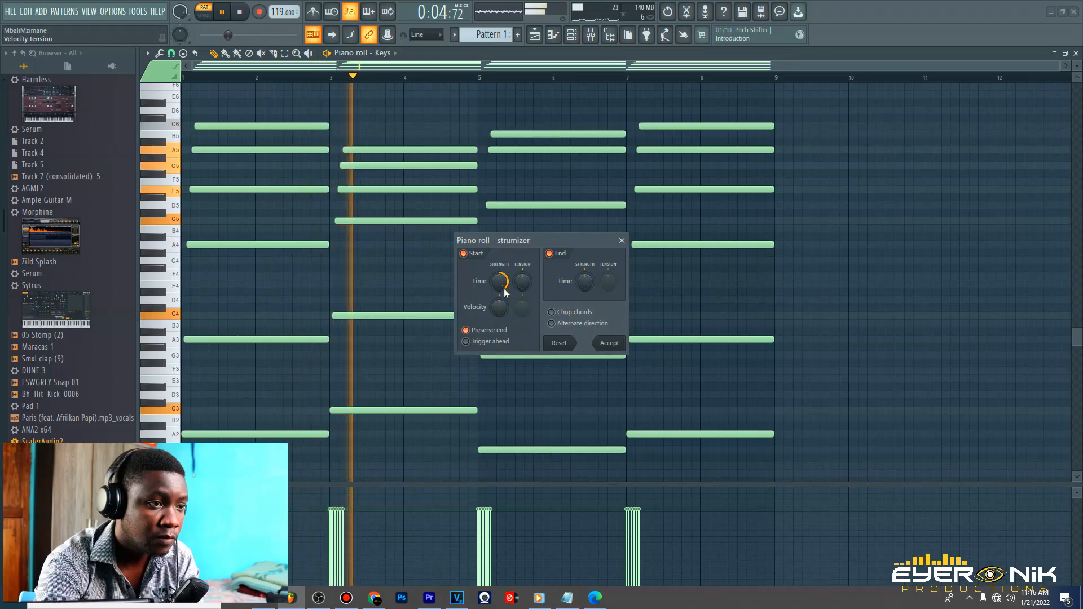
drag(498, 289, 498, 302)
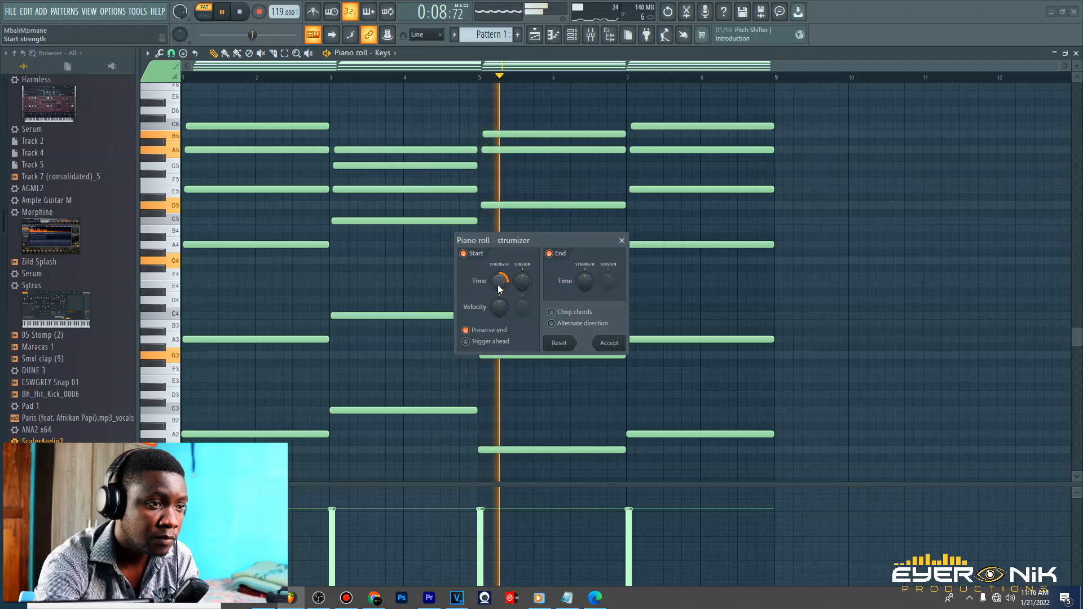
click(608, 344)
Raise the Keys instrument's master filter cutoff to 42 during playback, stop playback, and close the plugin and channel rack
key(F6)
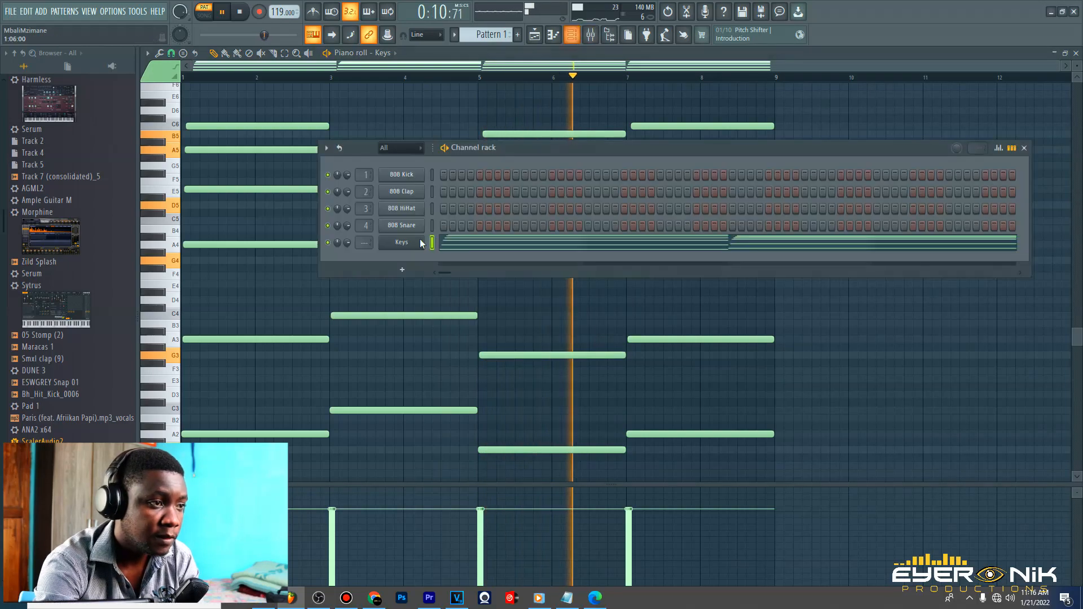
click(402, 242)
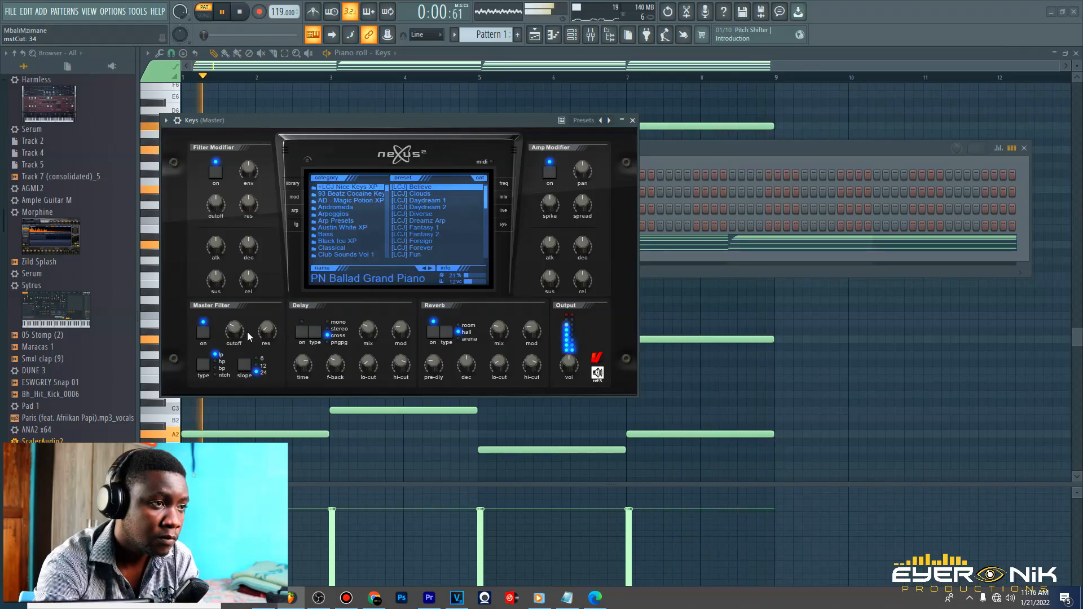
drag(229, 331, 230, 329)
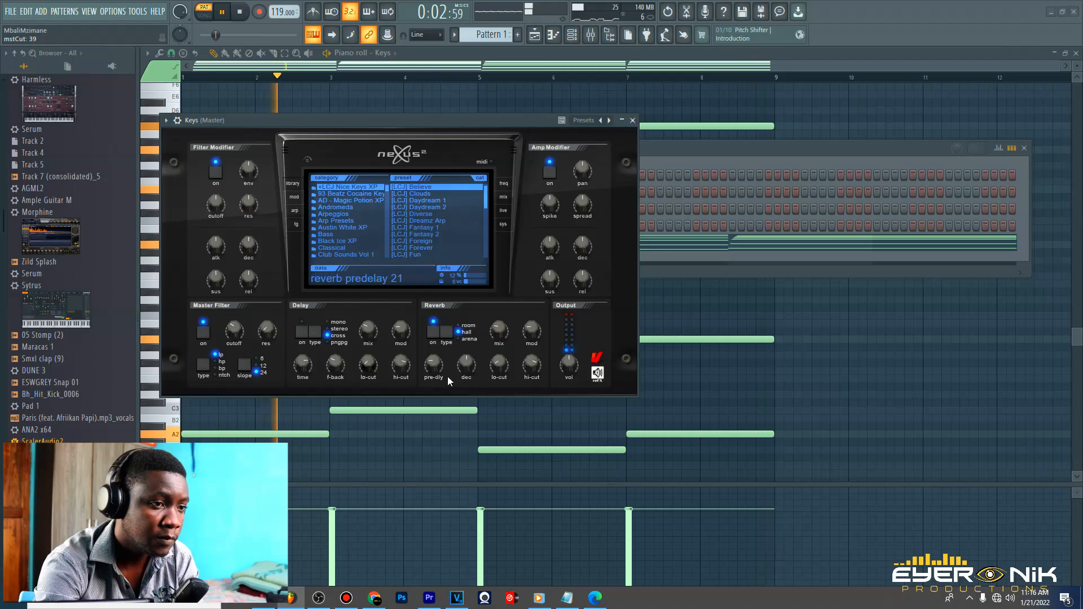
drag(235, 332, 236, 329)
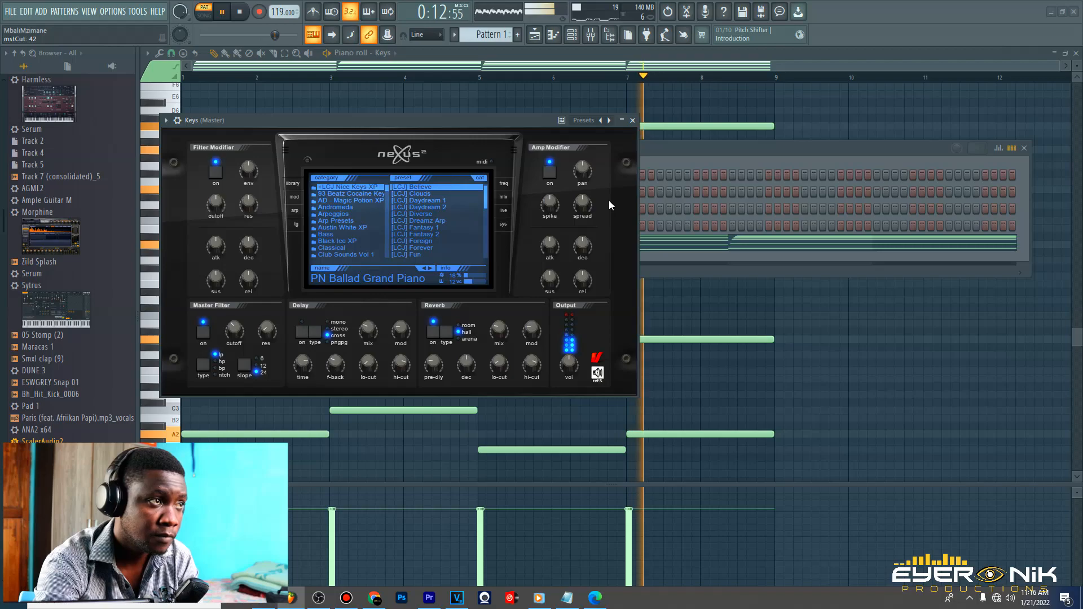
key(space)
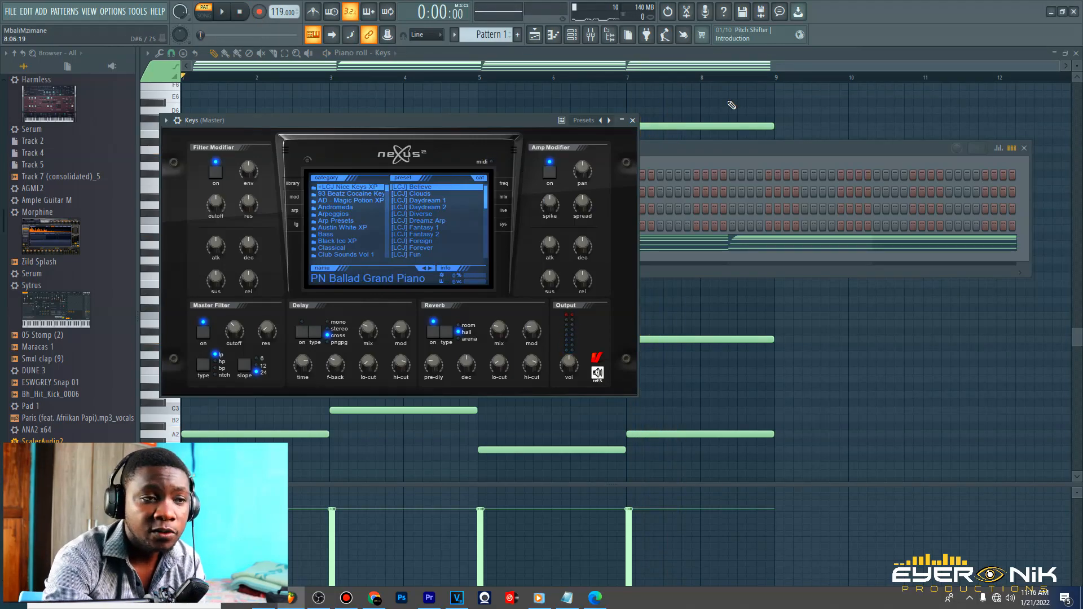
click(633, 121)
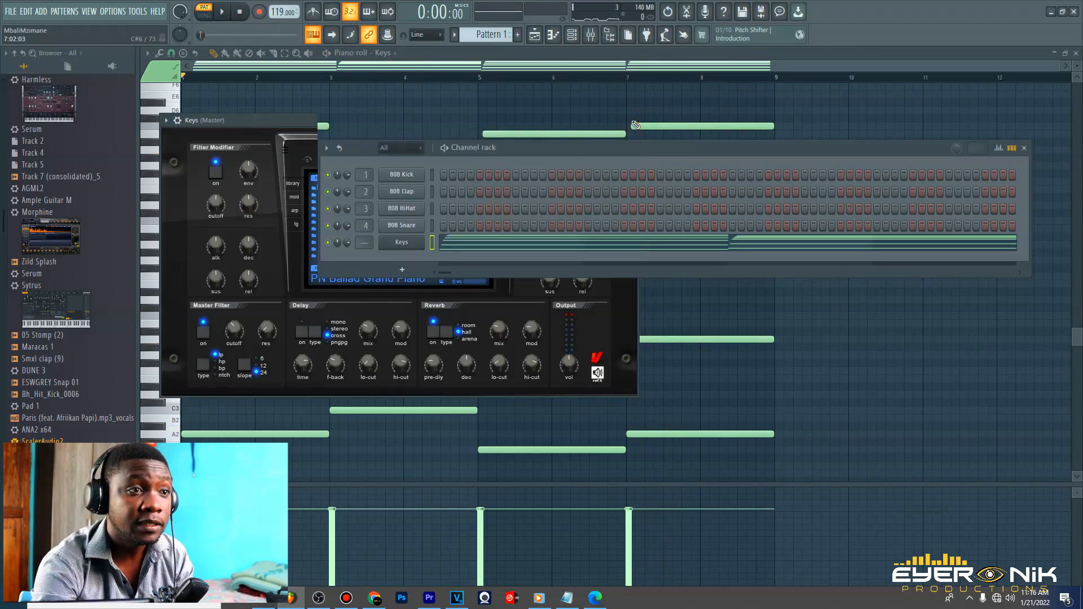
click(1024, 148)
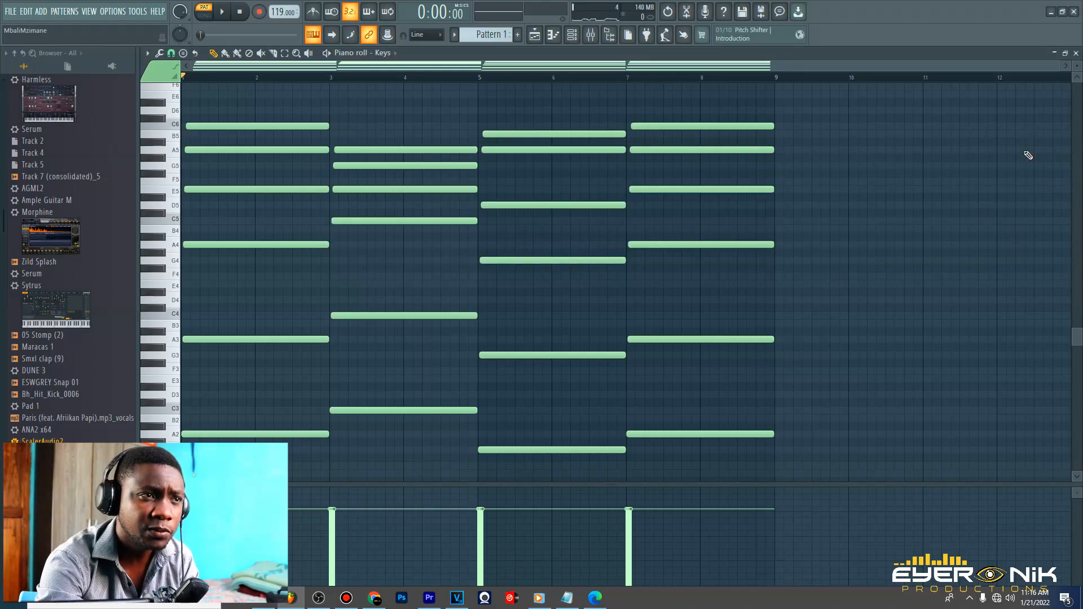
Reopen the Keys instrument, set its master filter cutoff to 38 while the chords play, and close the plugin
click(572, 35)
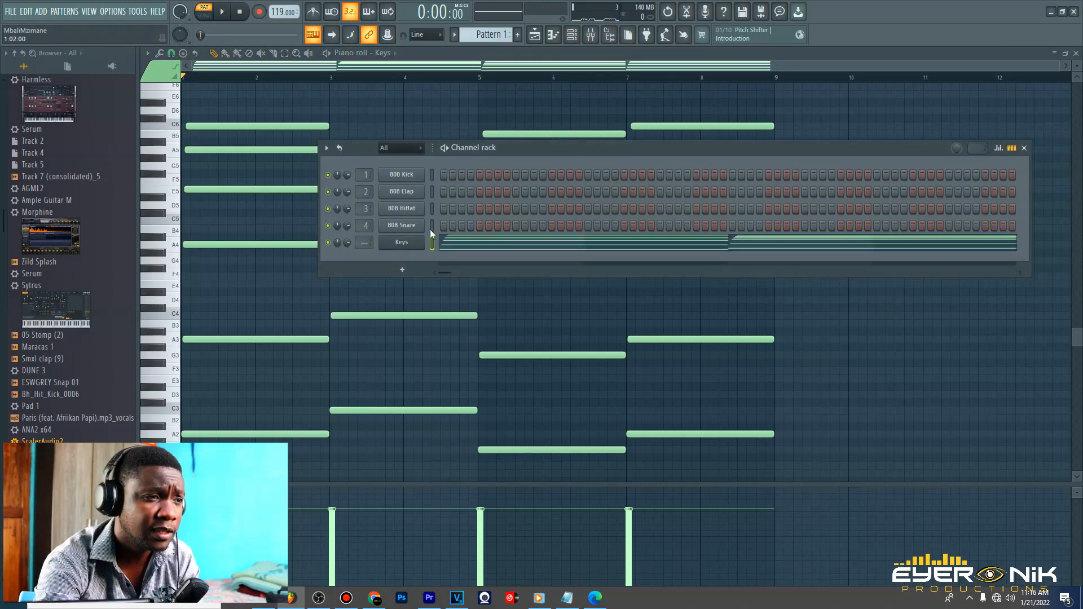
click(416, 242)
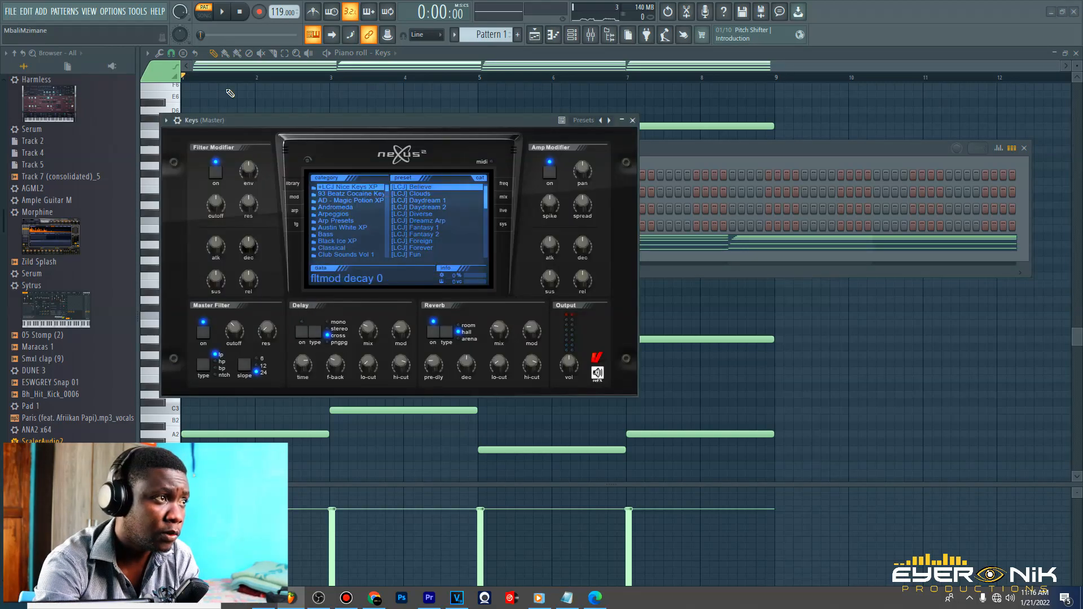
key(space)
drag(236, 287, 243, 259)
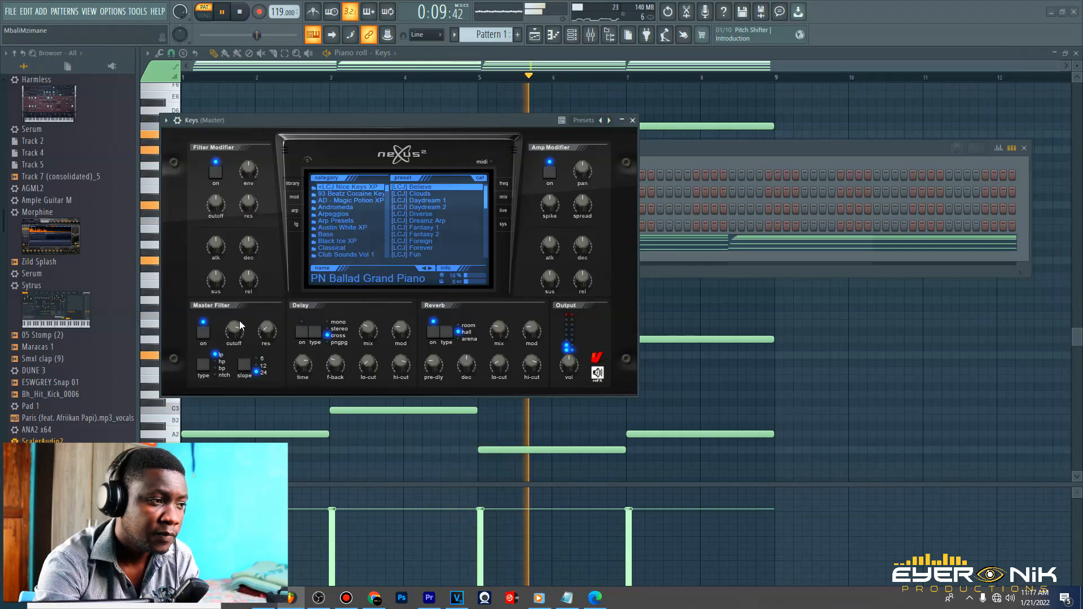
click(239, 12)
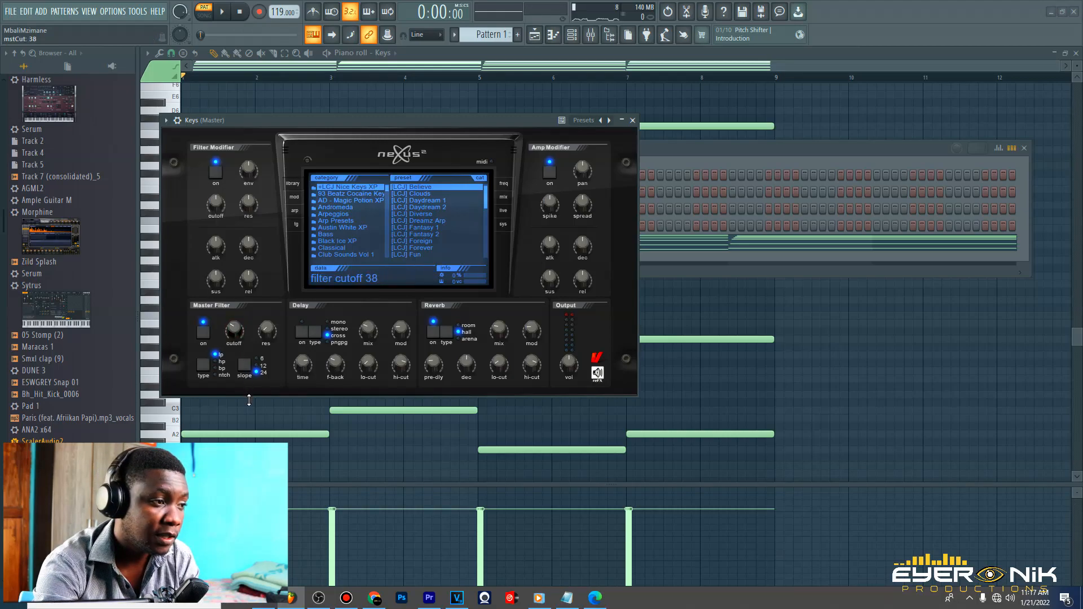
click(633, 120)
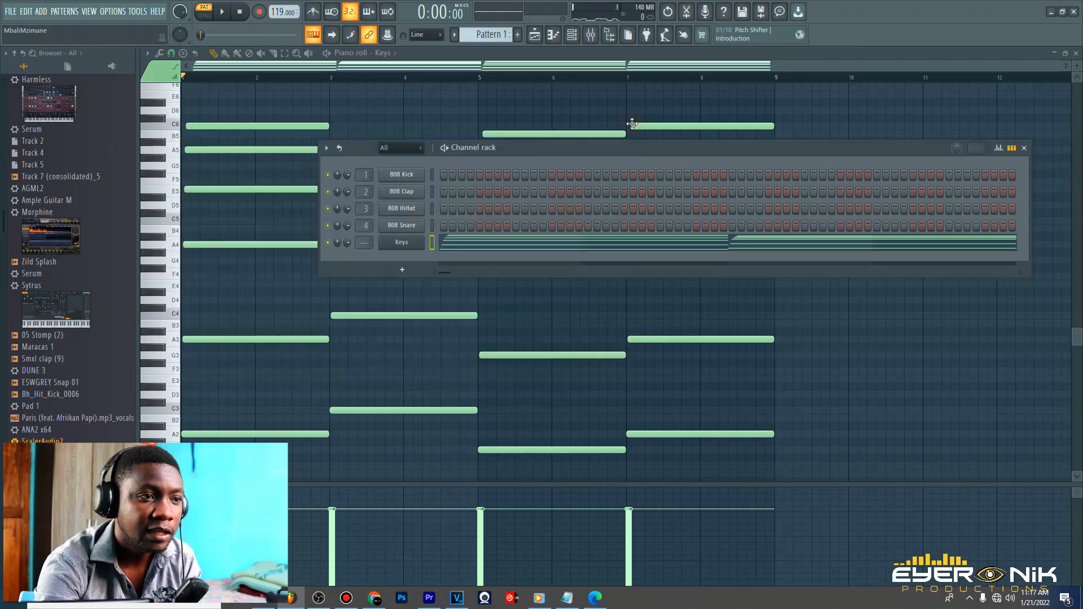
Add an Xpand!2_x64 instrument channel, load the 23 Music Box preset from the Mallets category, and close the plugin
click(390, 242)
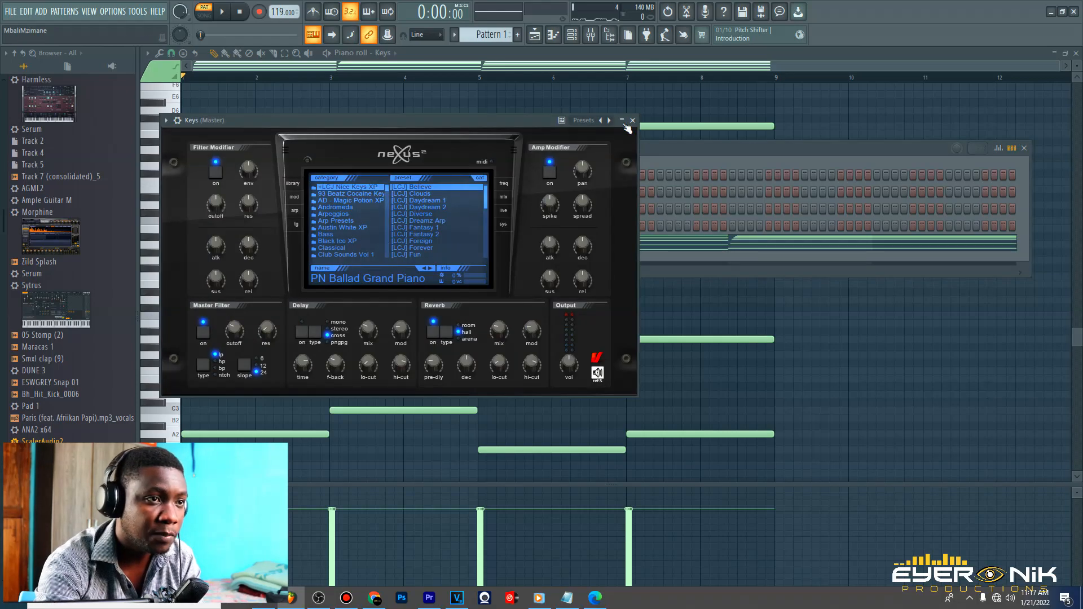
click(632, 120)
click(386, 270)
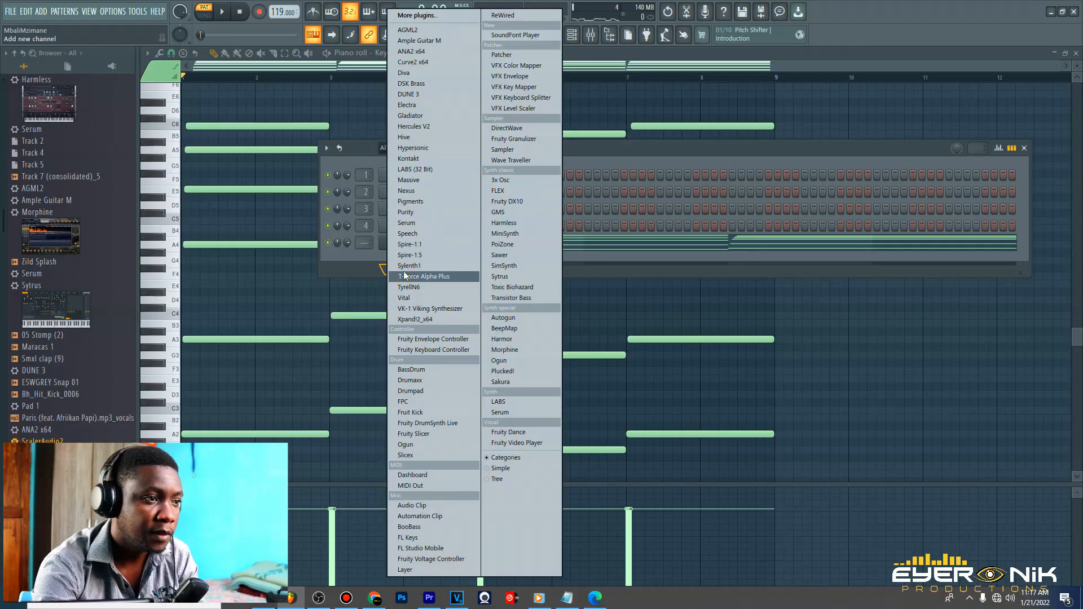
click(415, 319)
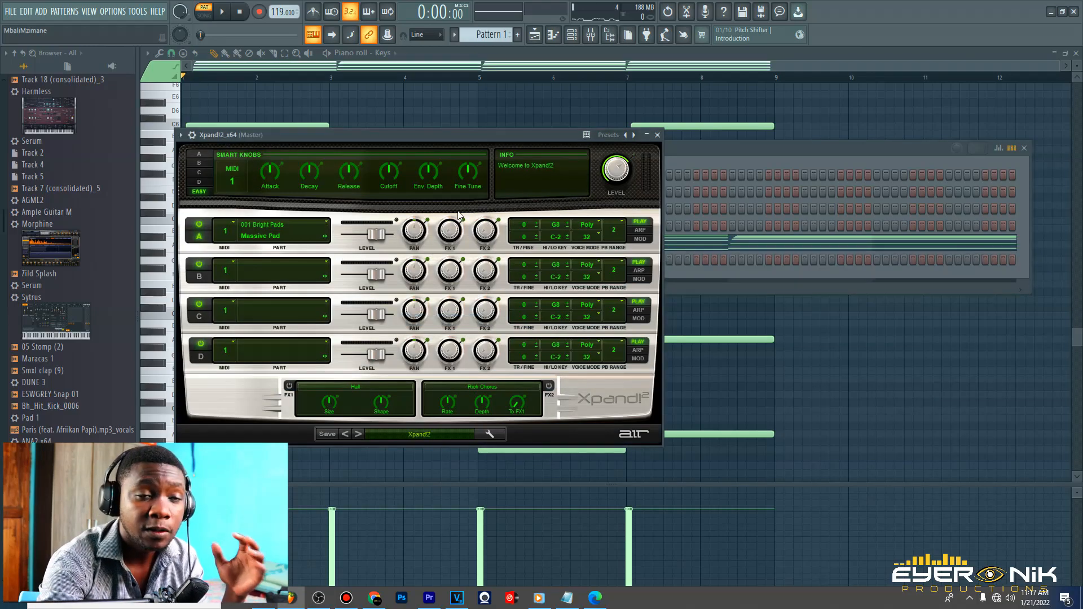
click(634, 135)
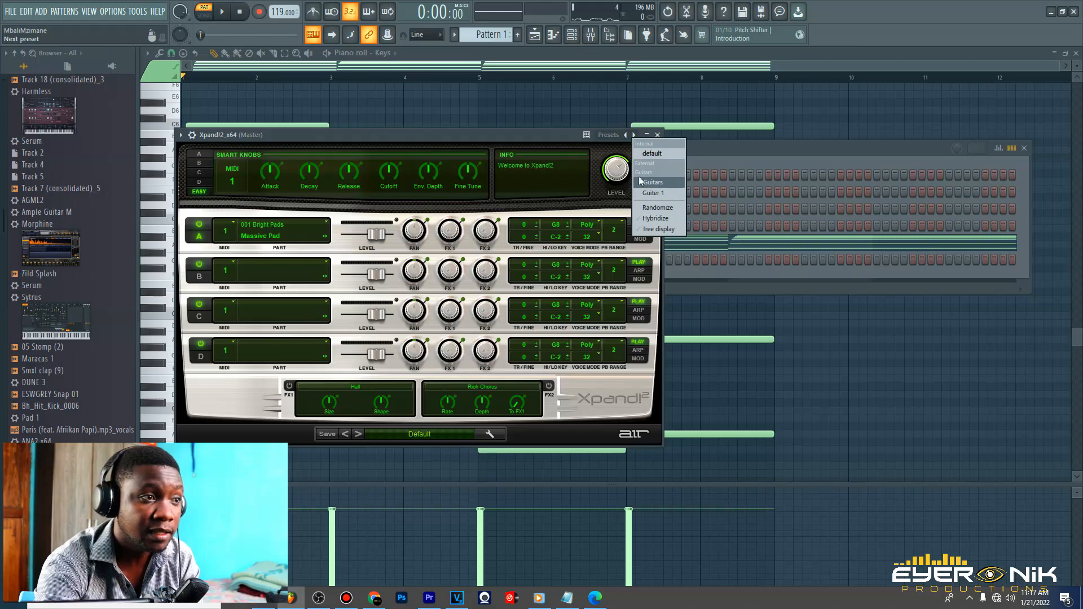
click(419, 437)
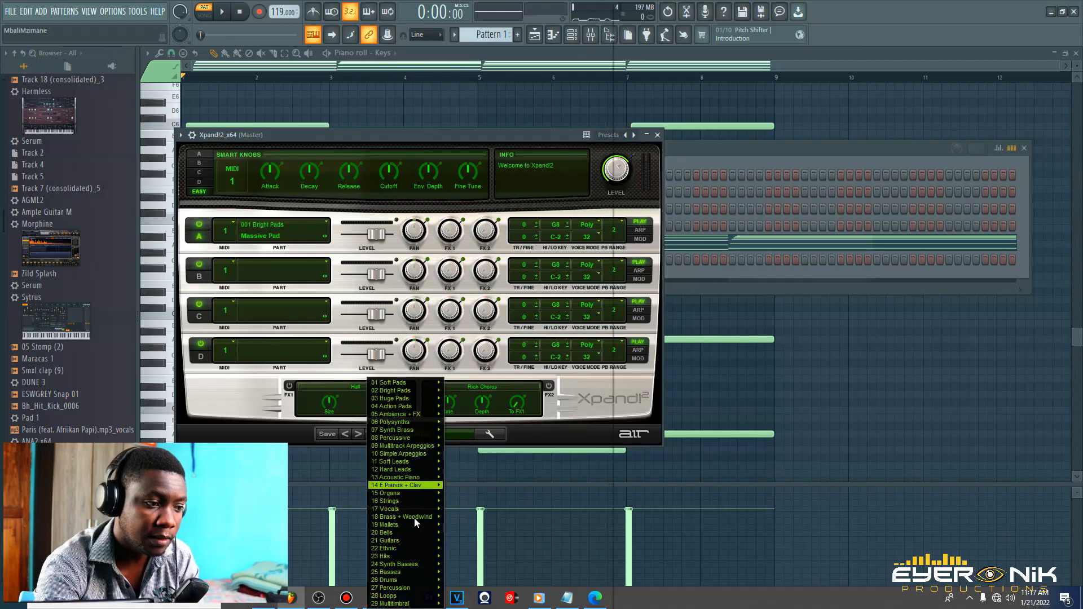
mouse_move(412, 541)
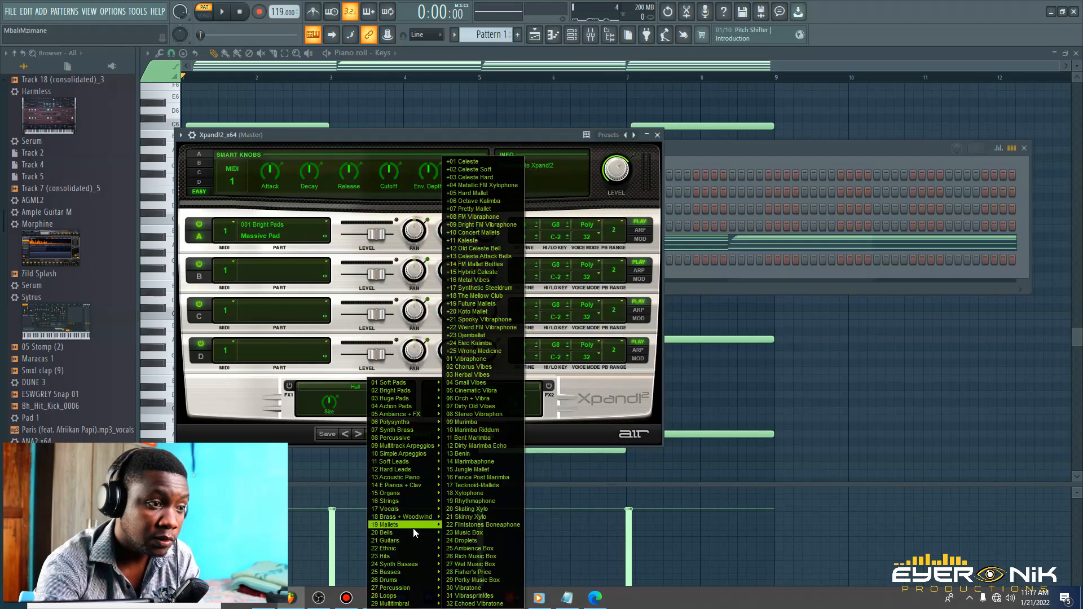
click(468, 533)
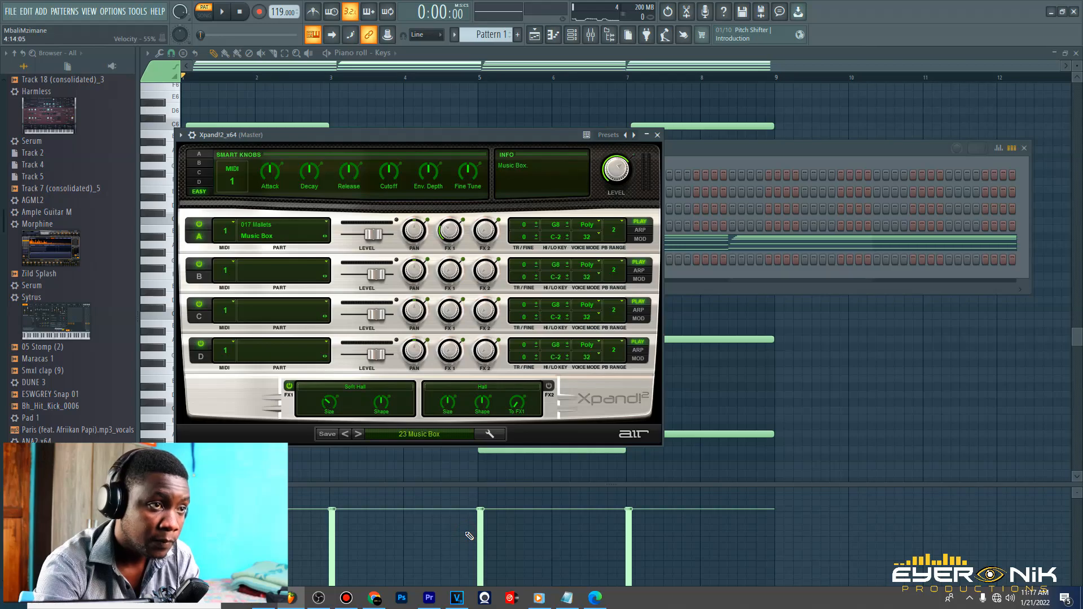
click(658, 136)
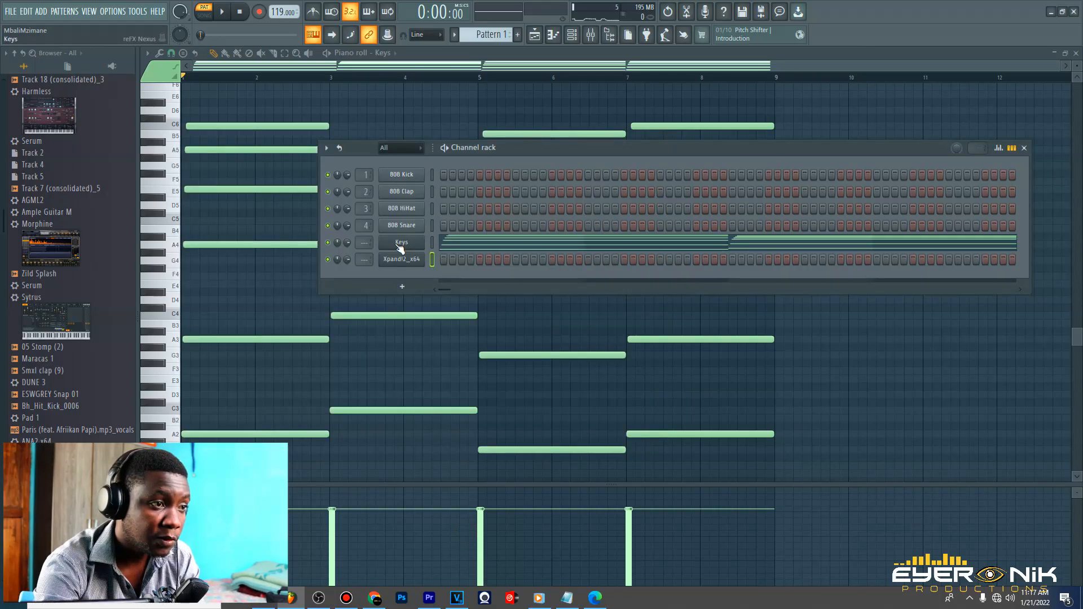
Copy the Keys channel's notes and paste them into the Xpand!2_x64 channel
right_click(412, 245)
click(551, 253)
right_click(399, 260)
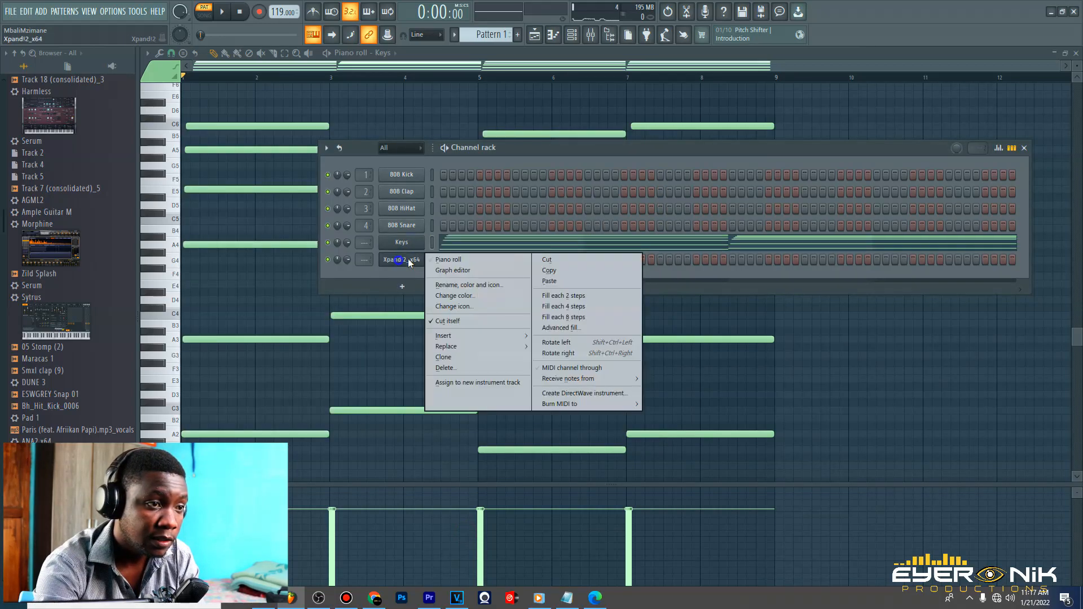
click(563, 280)
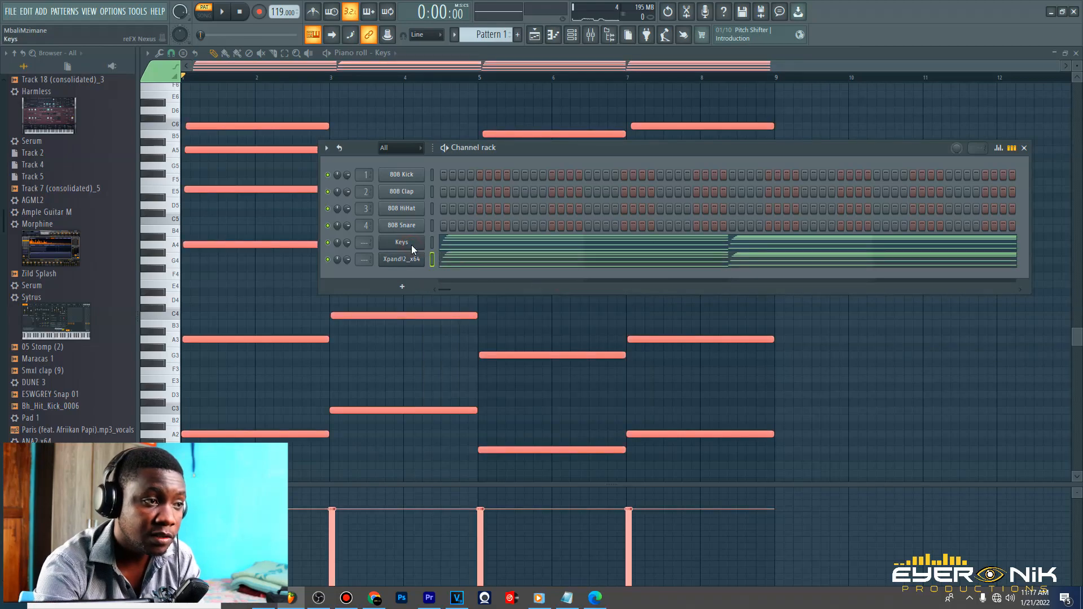
click(411, 245)
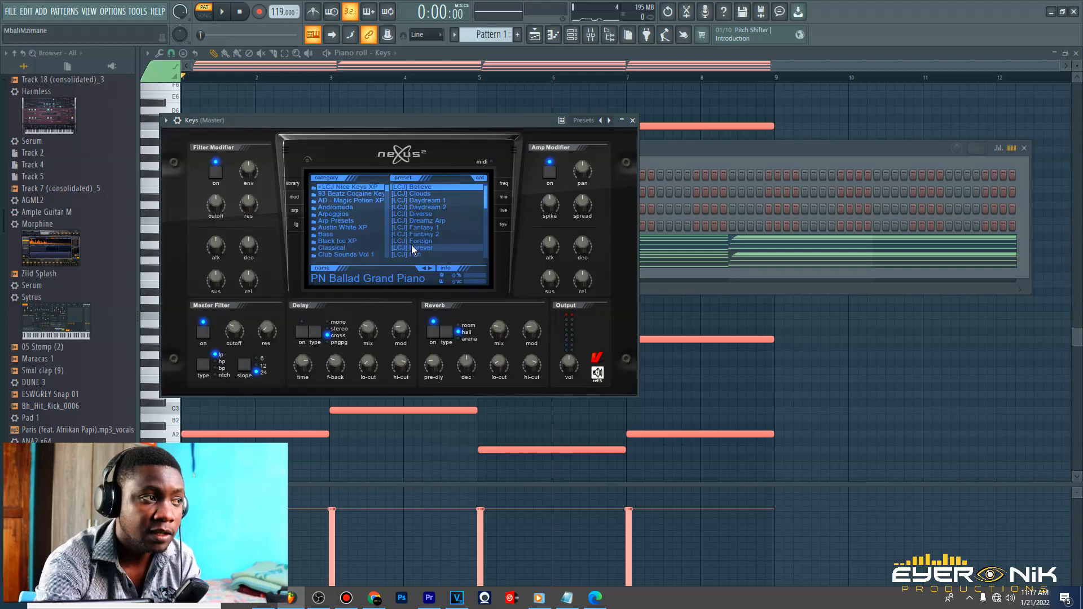
click(632, 121)
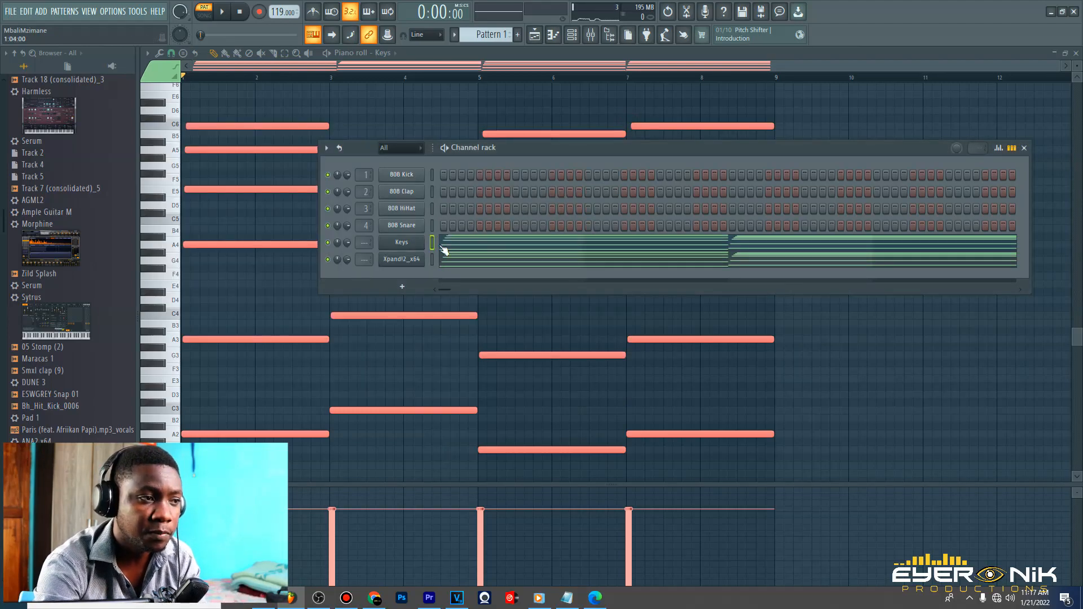
Transpose all the Xpand!2_x64 notes up one octave in the piano roll and play back both layers
key(space)
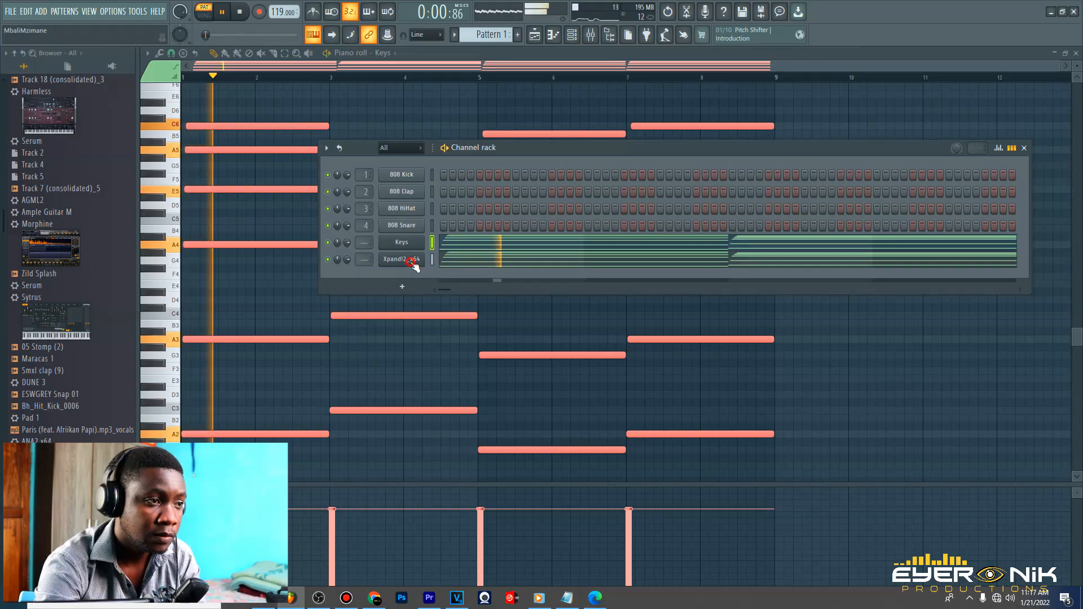
click(414, 266)
click(658, 138)
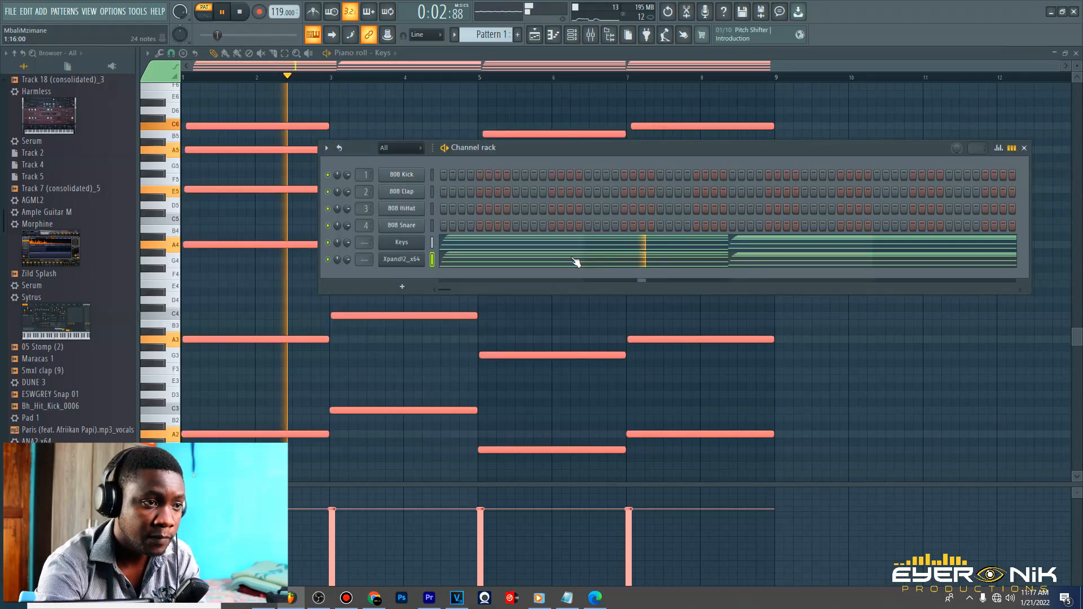
click(575, 260)
key(space)
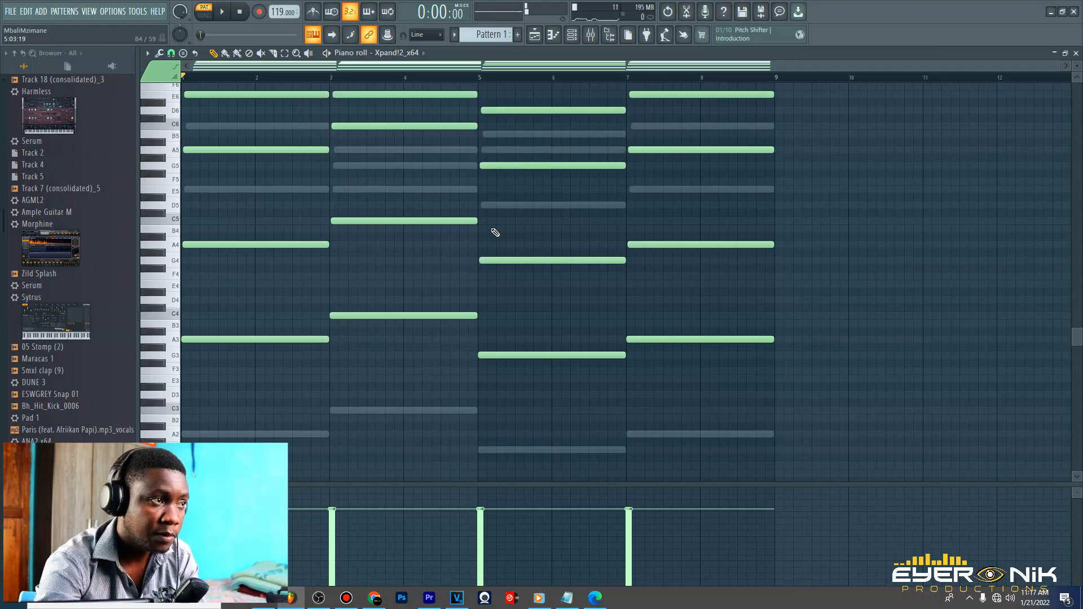
key(space)
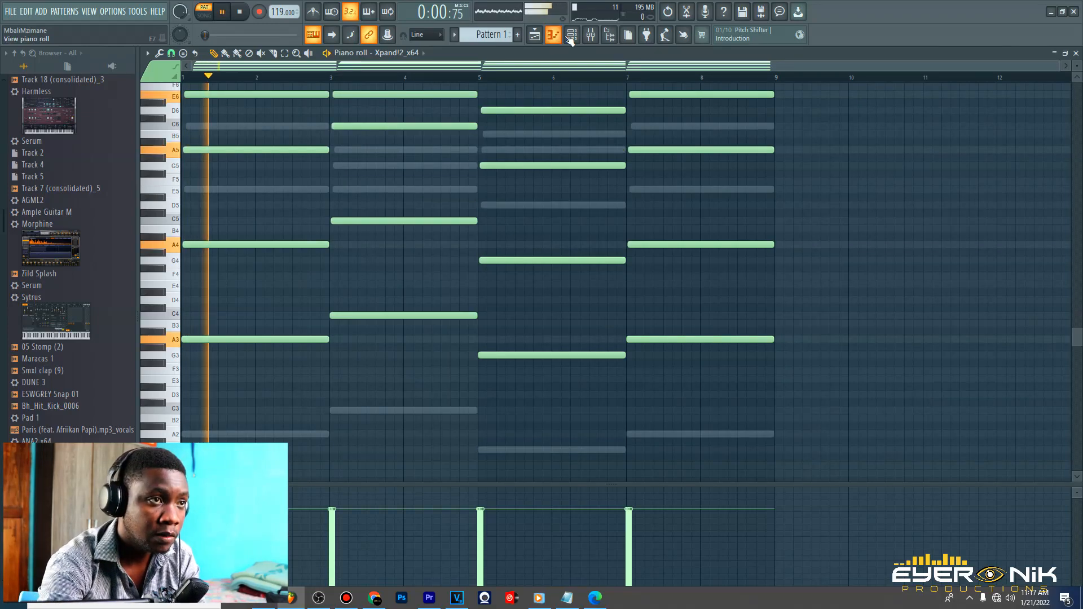
key(F6)
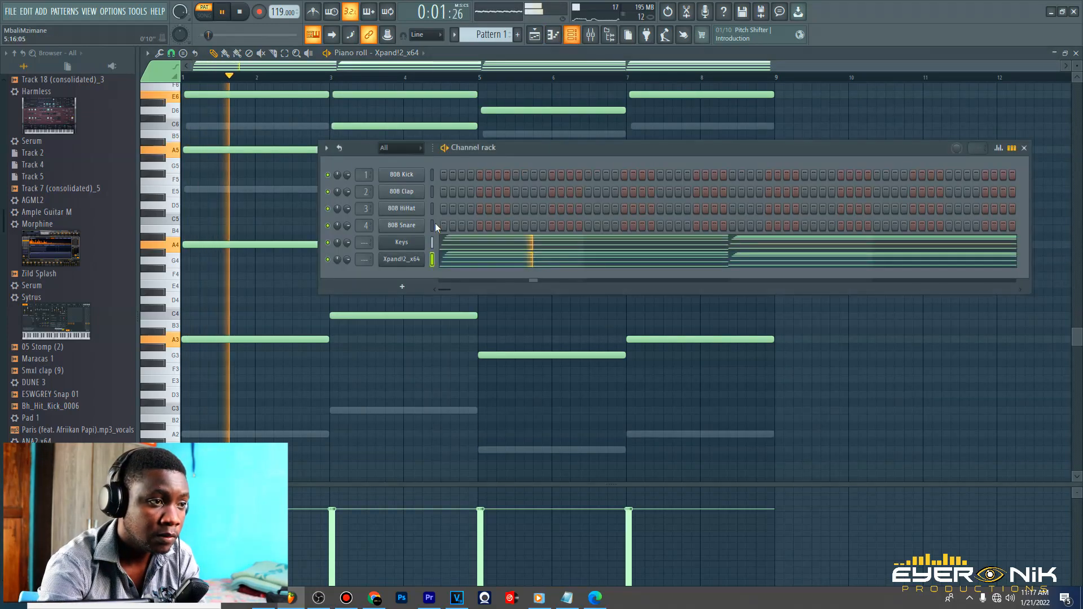
click(507, 259)
Try to transpose the second-lowest row of Xpand!2_x64 notes (A4, C5, G4, A4) up three octaves
scroll(506, 259, up, 3)
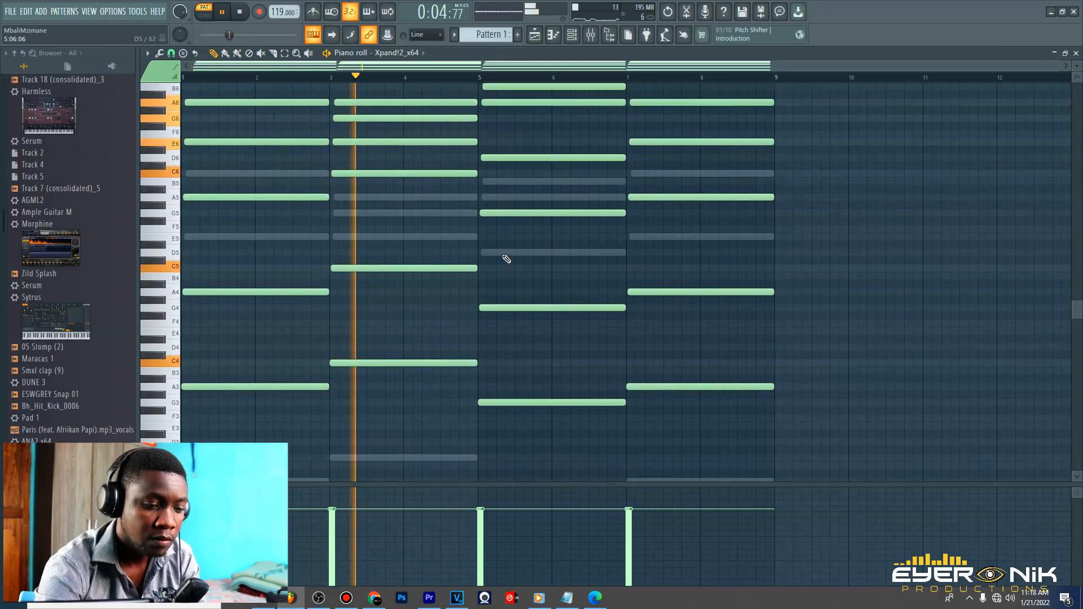
scroll(506, 259, down, 2)
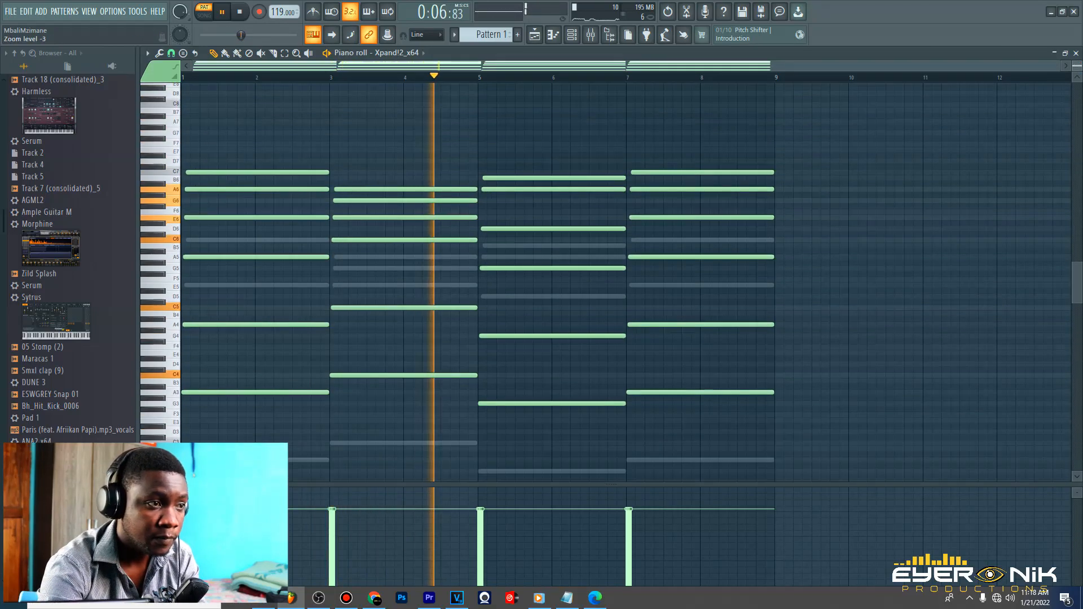
click(284, 53)
key(space)
drag(790, 294, 184, 430)
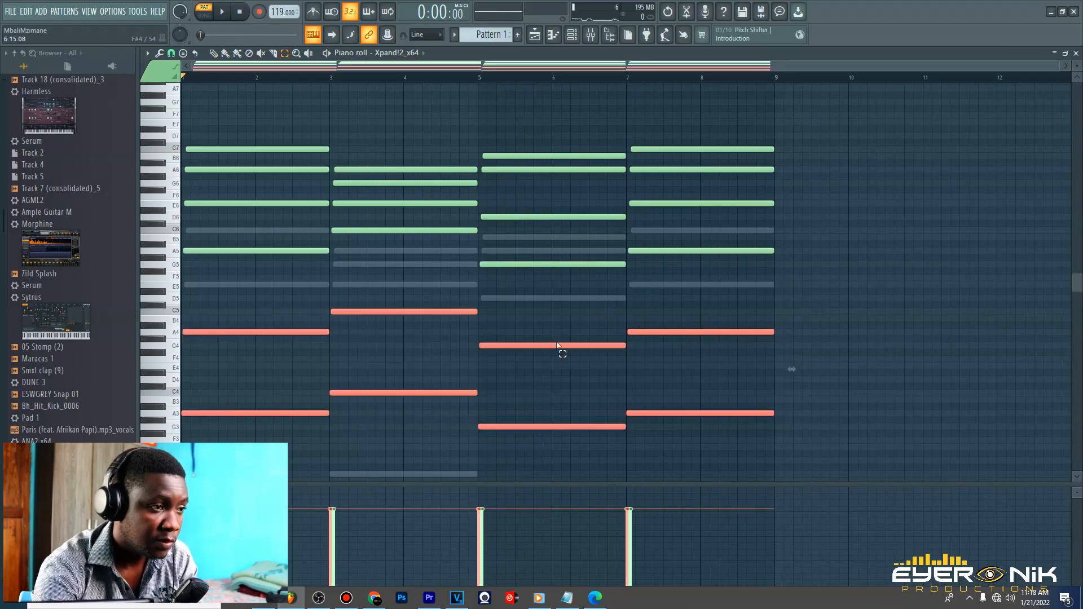
drag(774, 291, 213, 350)
key(ctrl+Up)
key(ctrl+Down)
key(ctrl+Up)
key(ctrl+Up)
key(ctrl+Up)
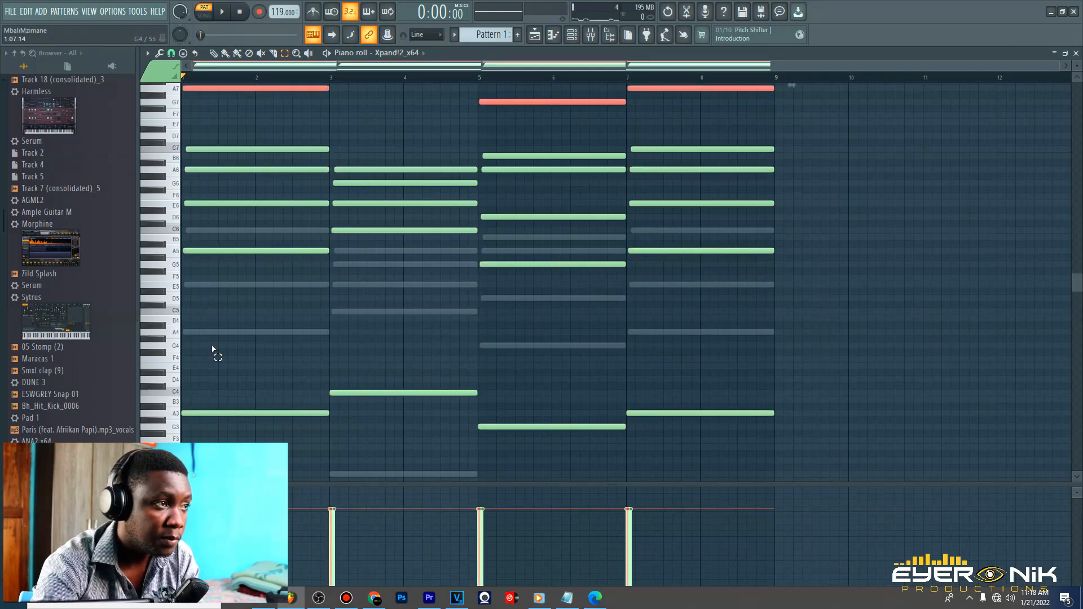
Delete the raised bass notes and the lowest row of notes from the Xpand!2_x64 piano roll during playback
scroll(212, 345, down, 1)
key(space)
scroll(212, 346, up, 3)
scroll(212, 344, down, 2)
scroll(212, 348, up, 3)
key(Delete)
scroll(212, 348, down, 5)
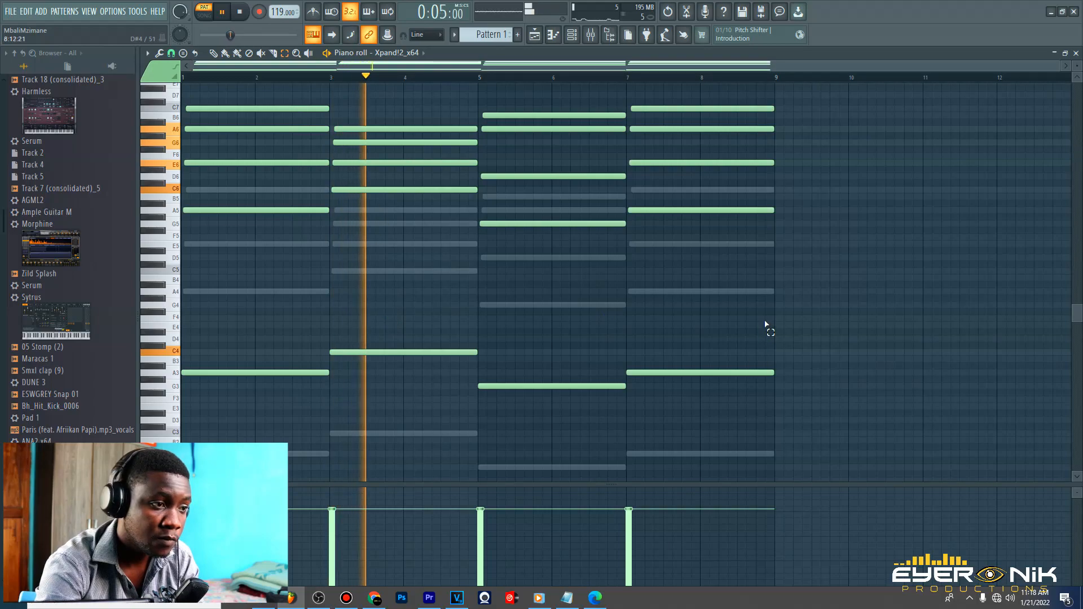
drag(725, 316, 238, 429)
key(Delete)
scroll(246, 444, up, 3)
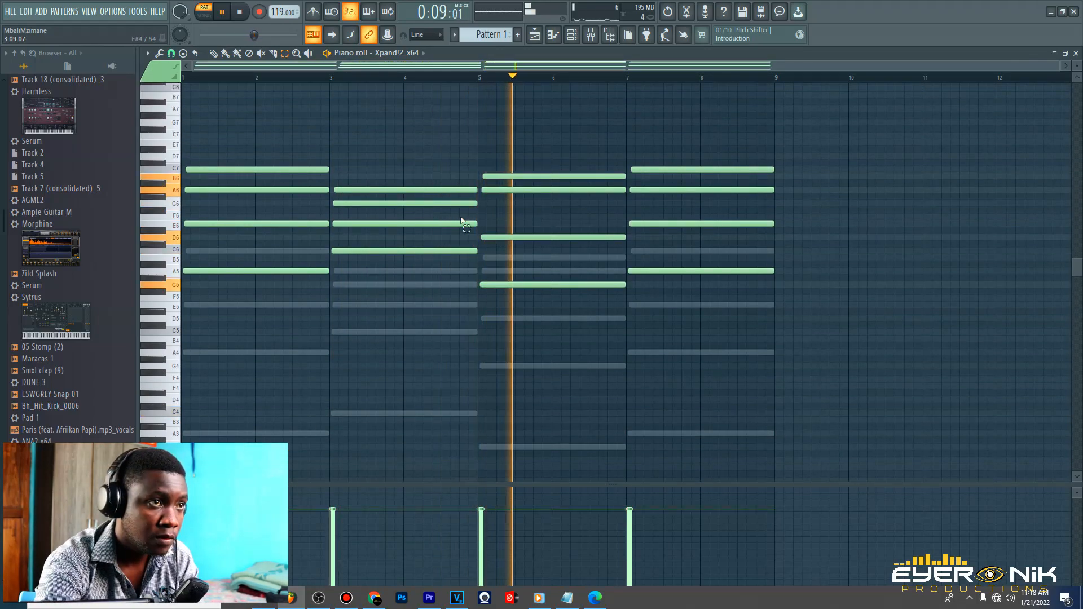
Load Fruity Delay 3 into the first effect slot of the Master mixer track
click(572, 36)
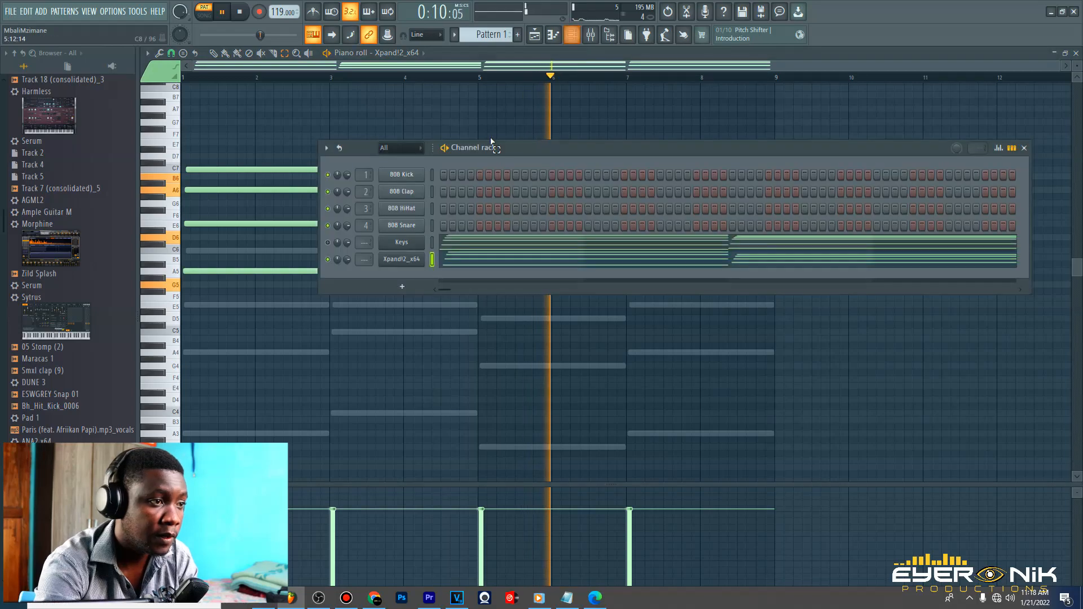
click(406, 269)
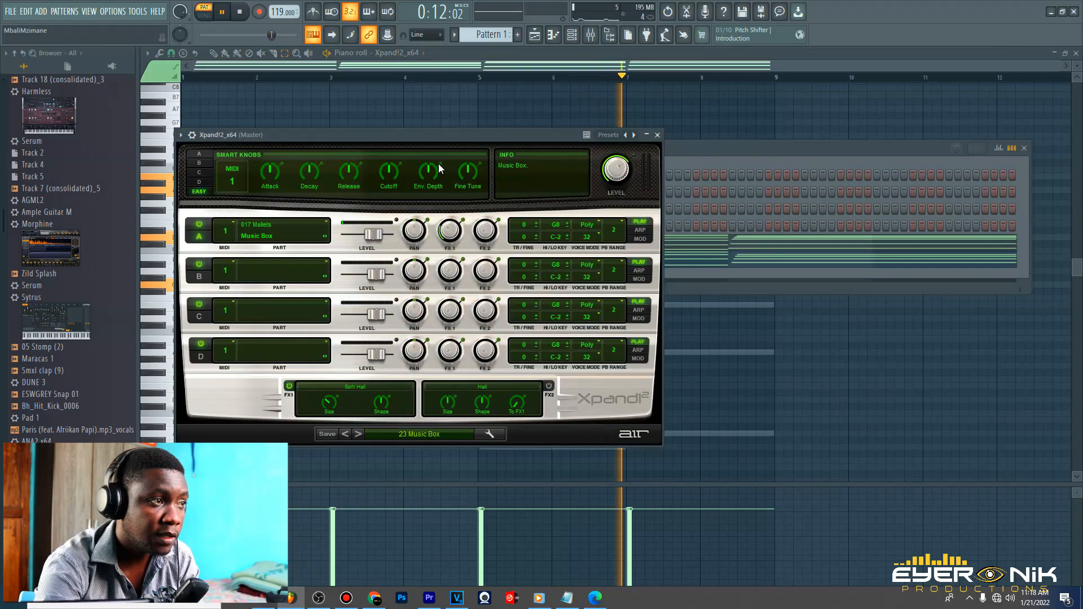
click(573, 35)
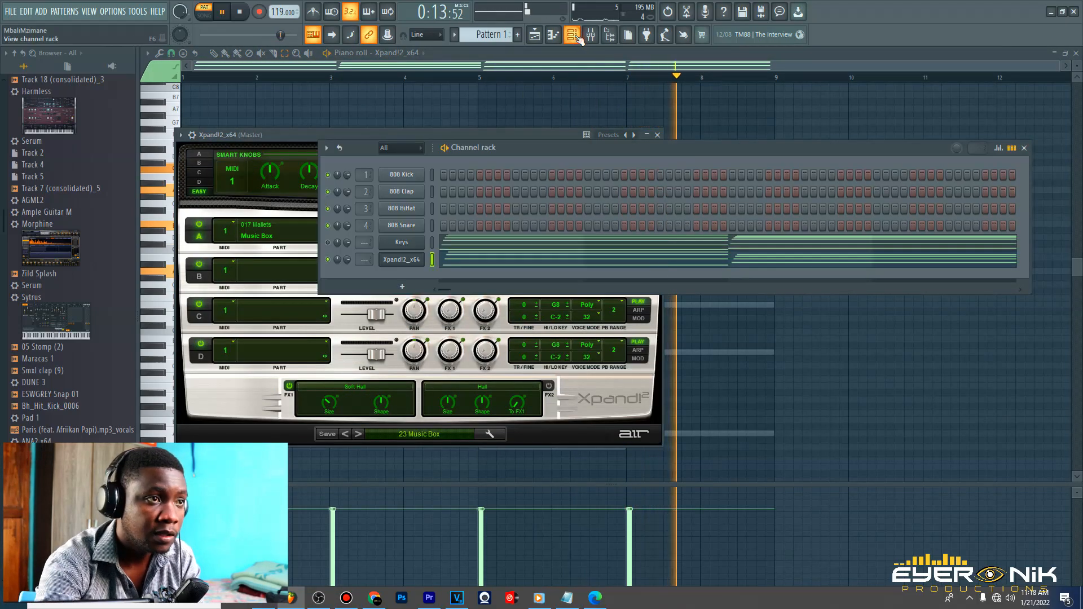
click(404, 260)
click(404, 261)
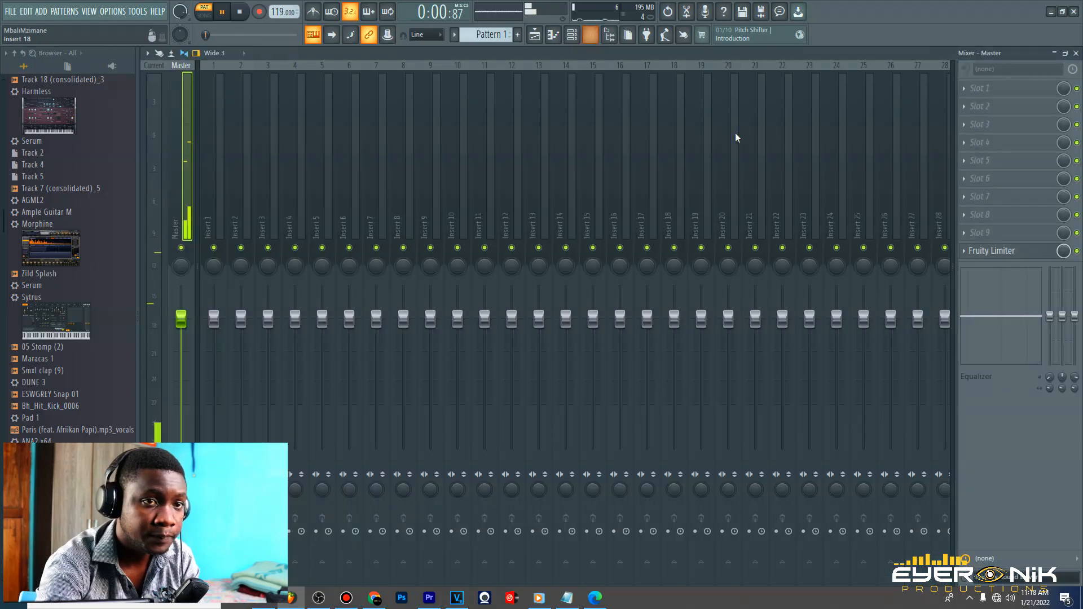
click(998, 95)
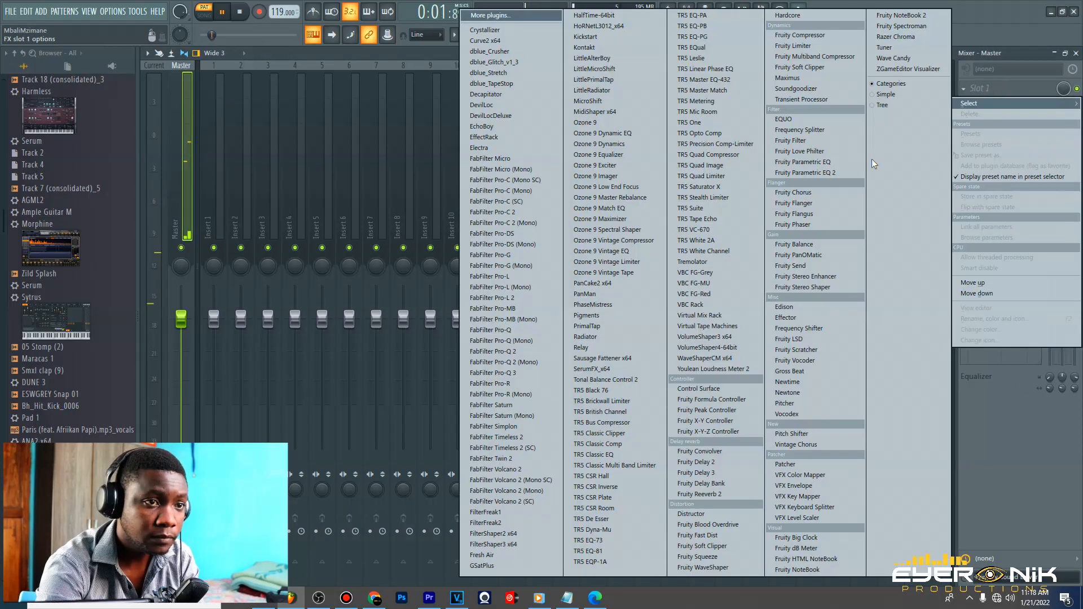
click(696, 473)
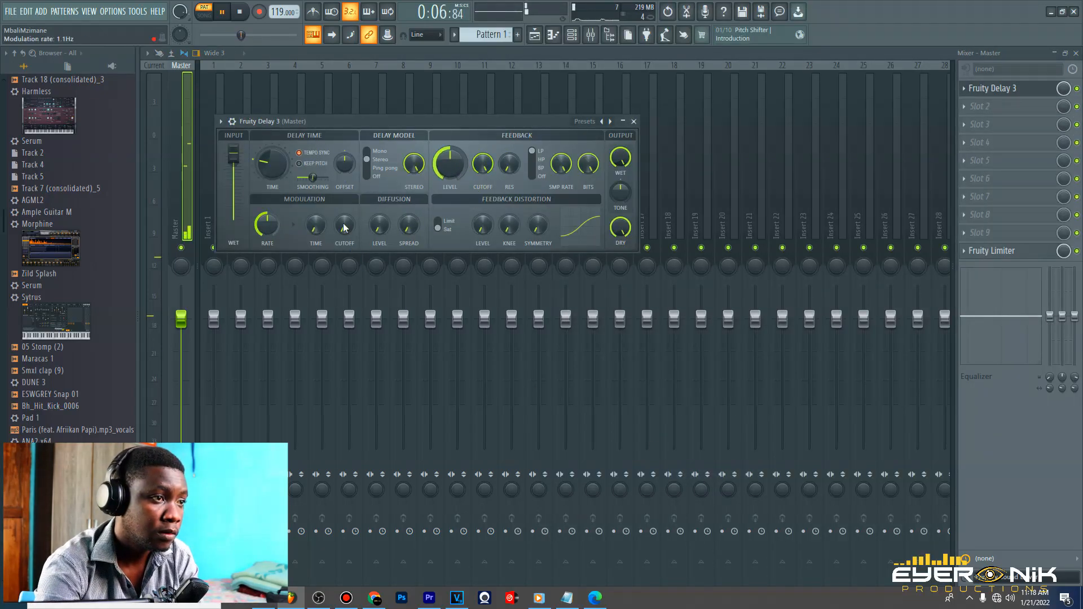
Lower the delay time and wet level in Fruity Delay 3, switch its delay model to Ping pong, and play back
drag(271, 167, 271, 180)
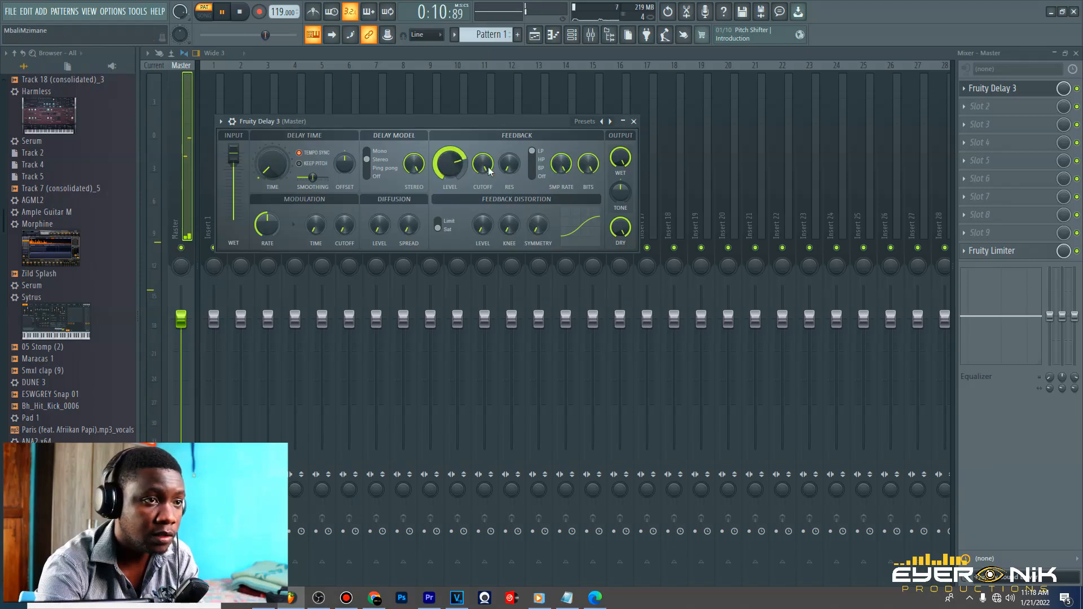
drag(620, 157, 620, 167)
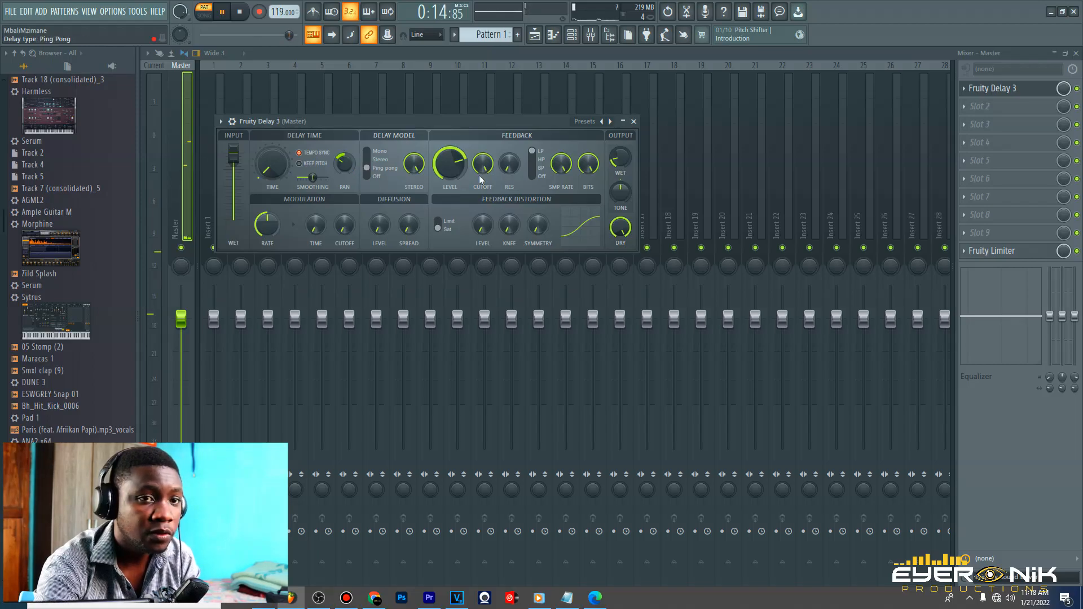
key(space)
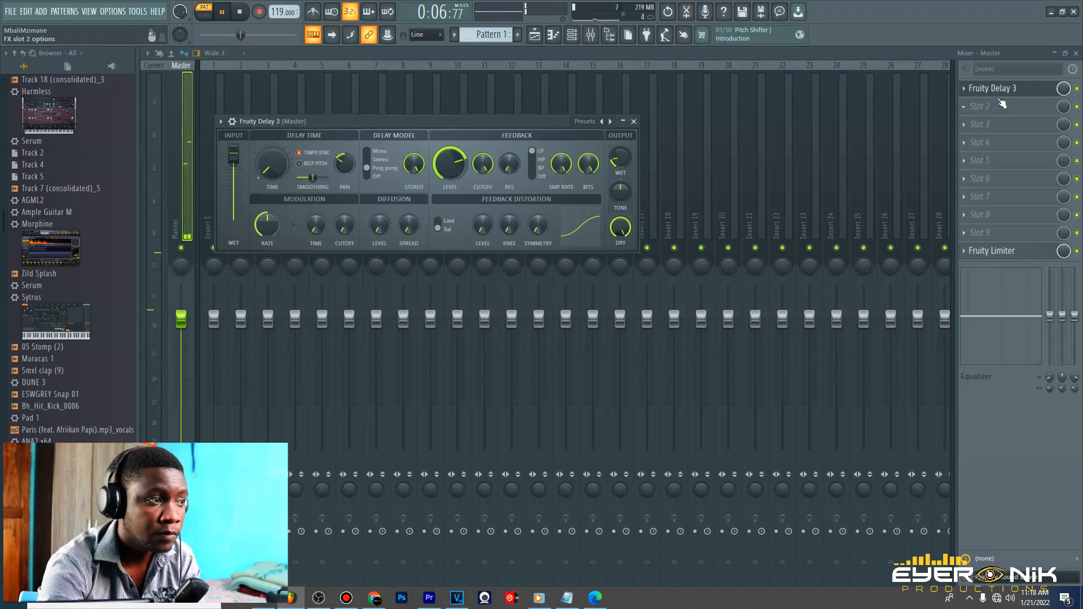
drag(523, 123, 599, 286)
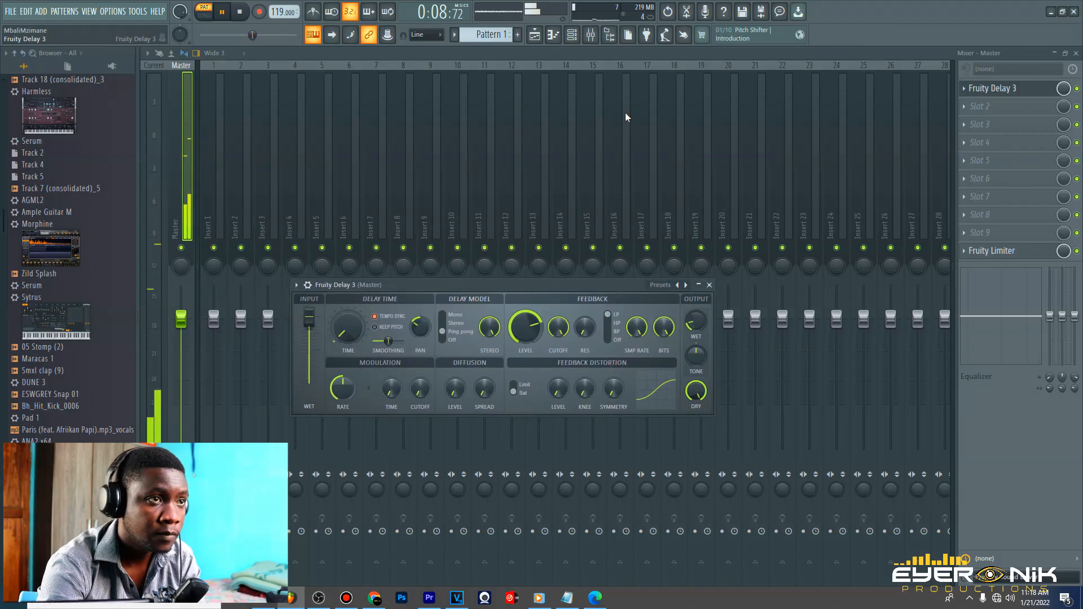
Route the Xpand!2_x64 channel to a free mixer track
click(574, 38)
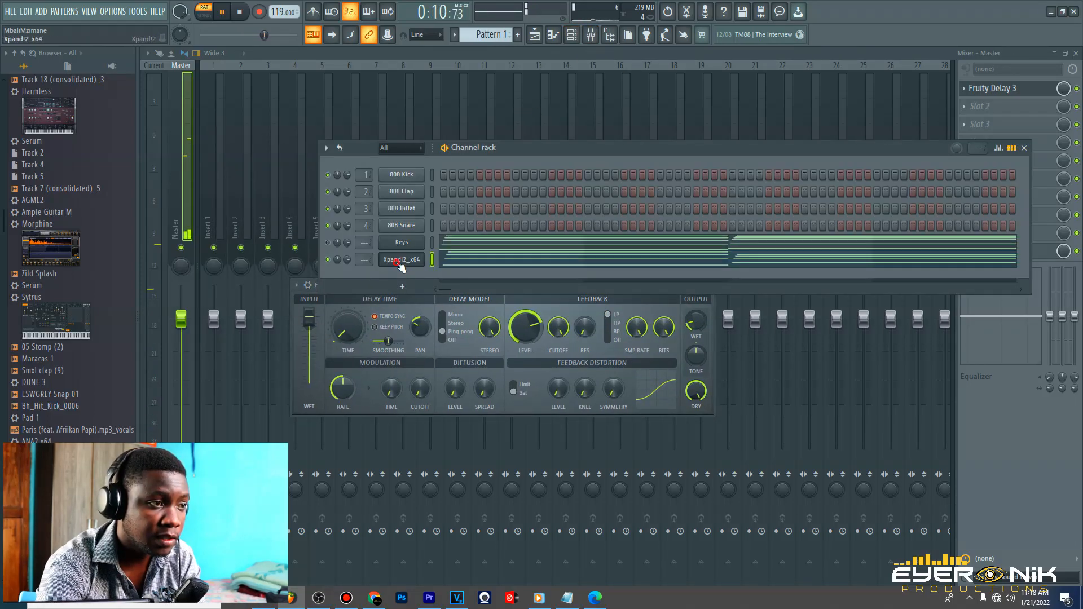
click(401, 260)
click(180, 135)
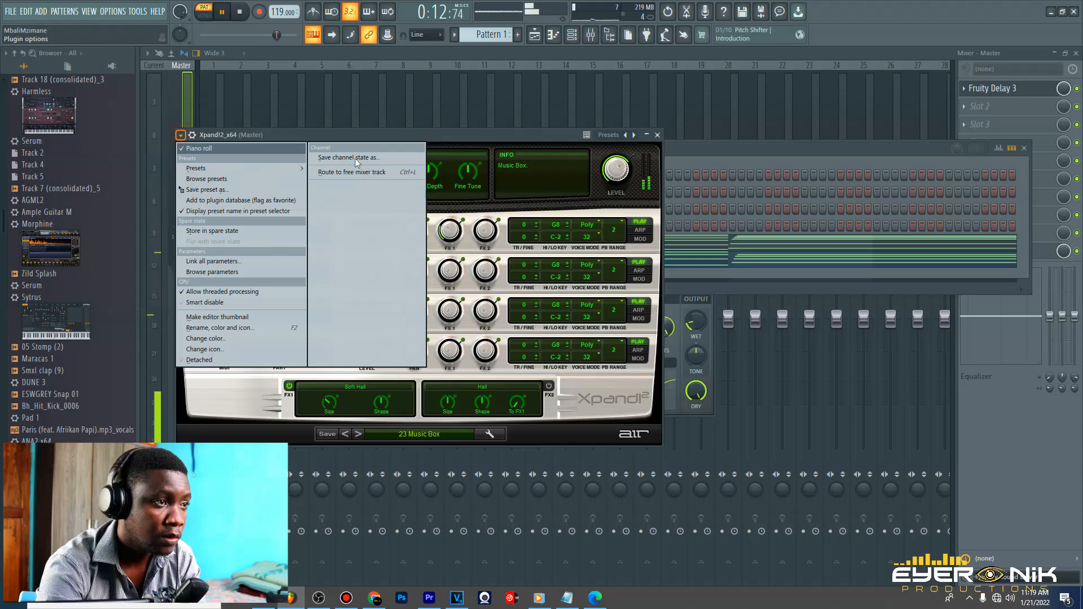
click(370, 173)
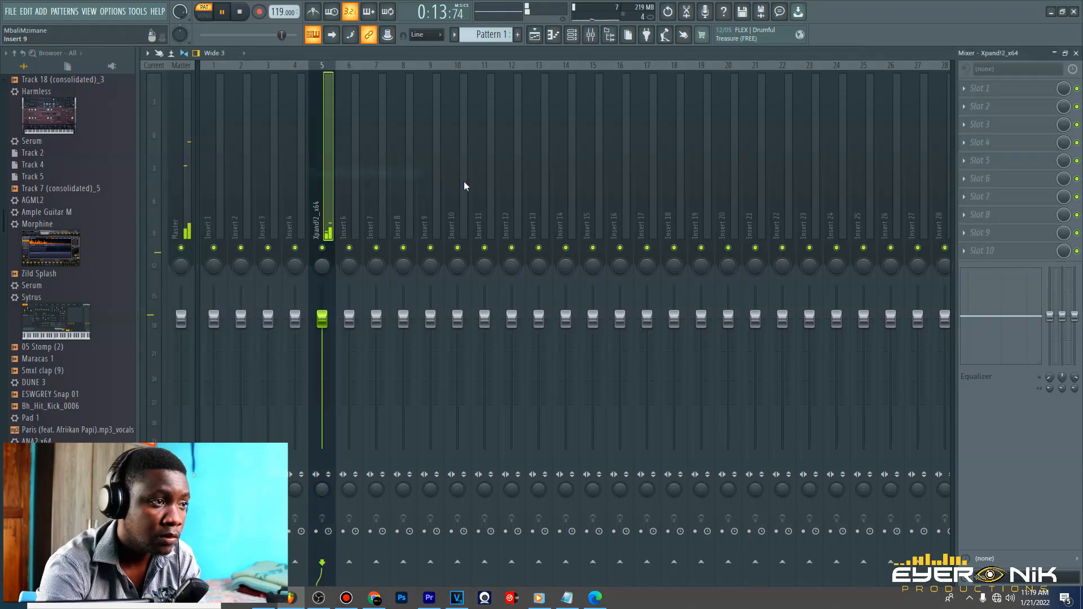
Copy the Master track's mixer state onto Insert 5, disable Fruity Delay 3 on the Master, and play back
click(182, 171)
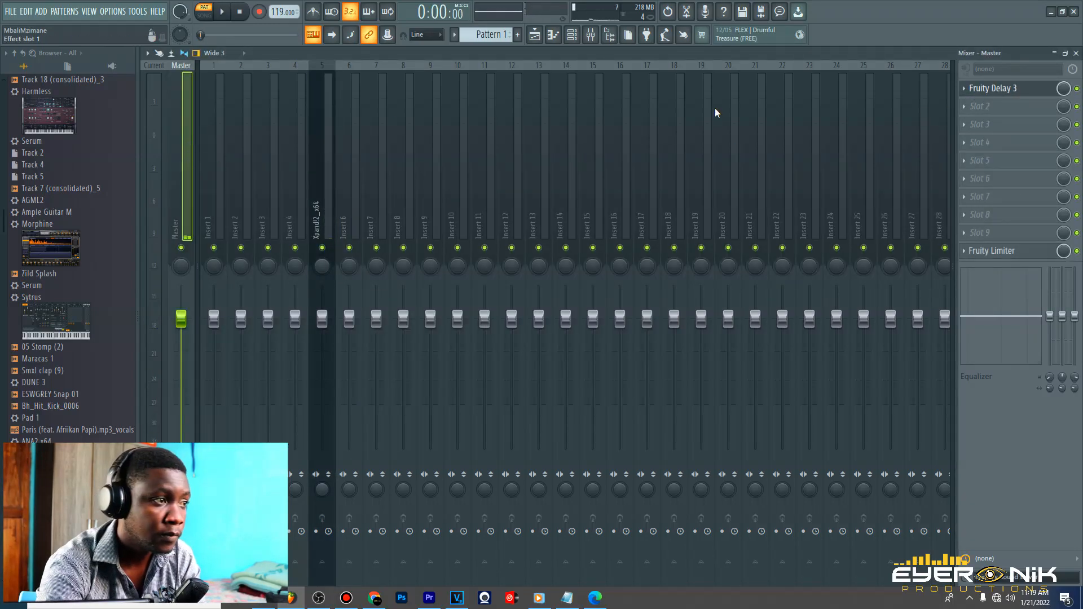
right_click(180, 139)
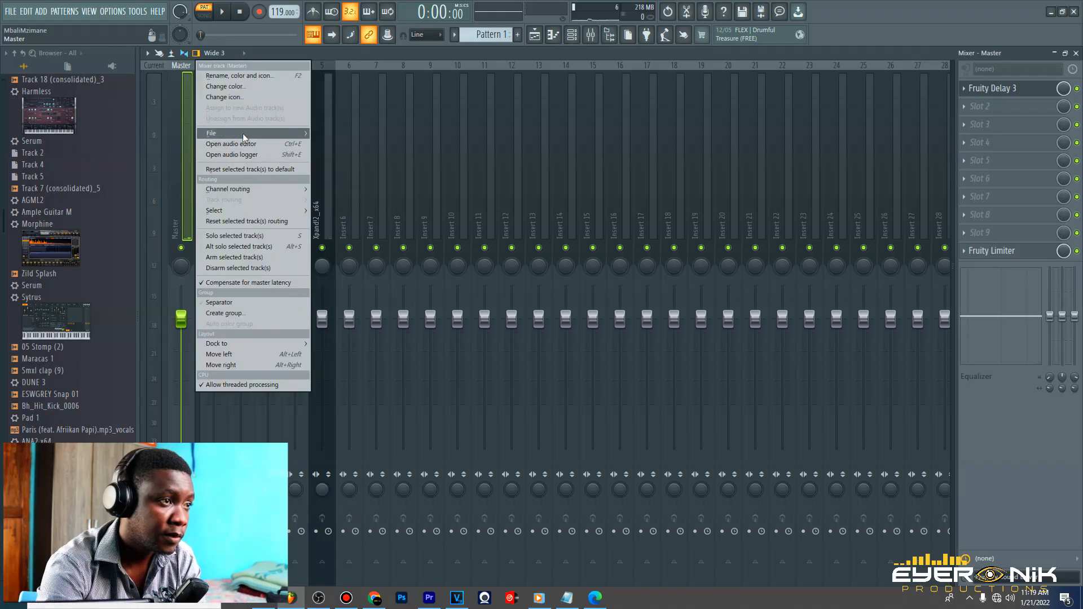
mouse_move(244, 135)
drag(332, 146, 320, 166)
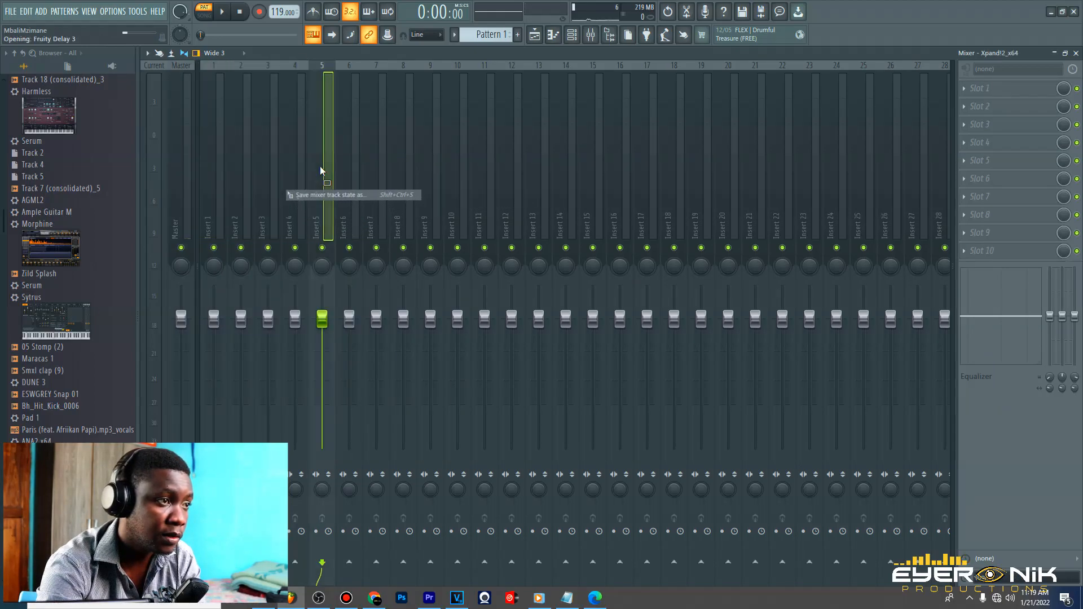
click(176, 160)
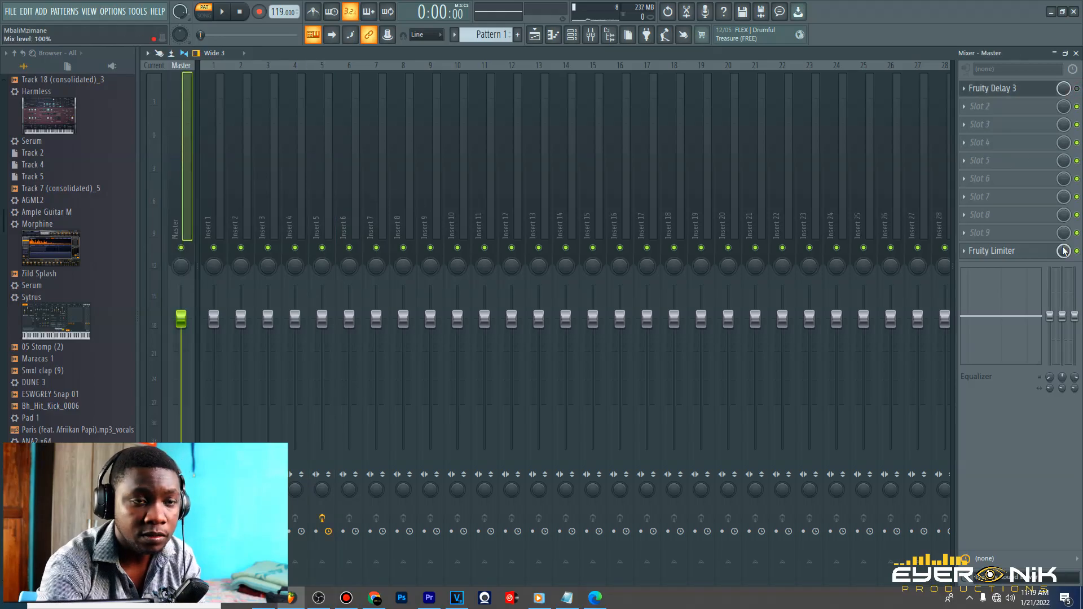
key(space)
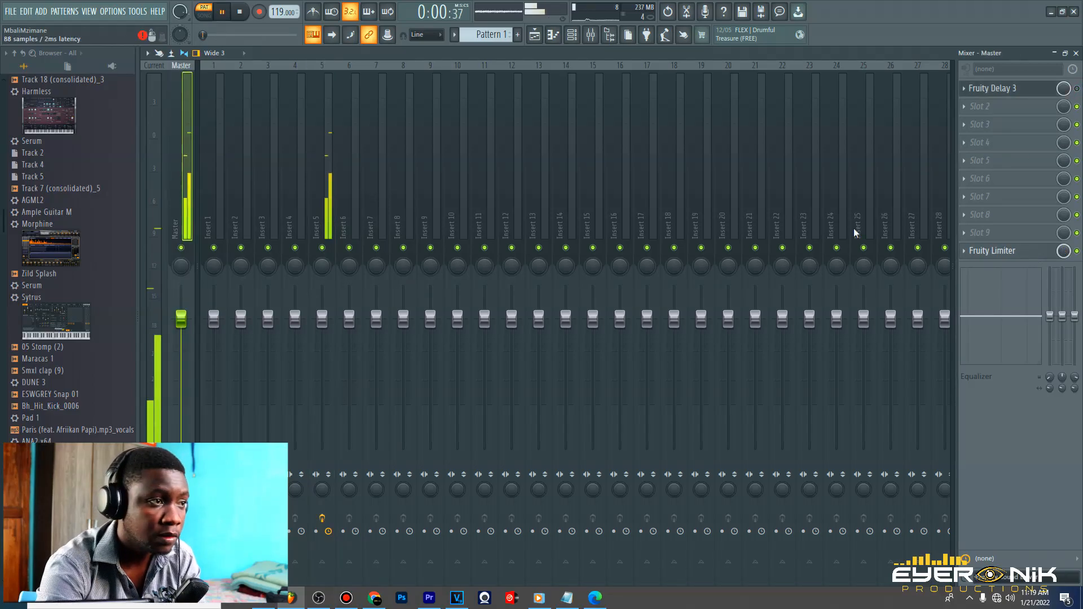
Load Fruity Reeverb 2 into the second effect slot of Insert 5
click(321, 151)
click(1006, 107)
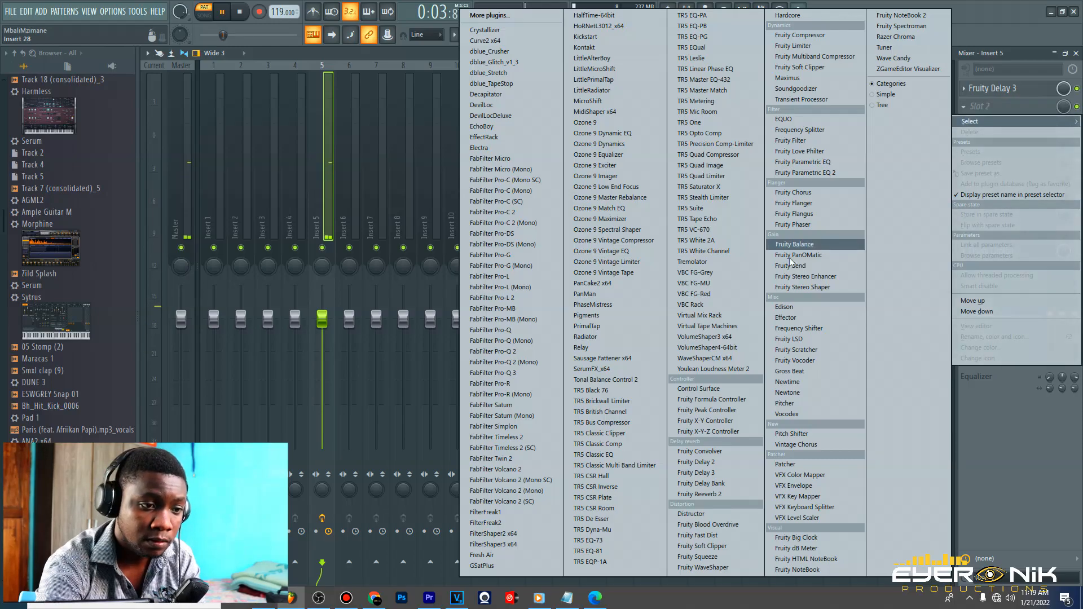
click(701, 495)
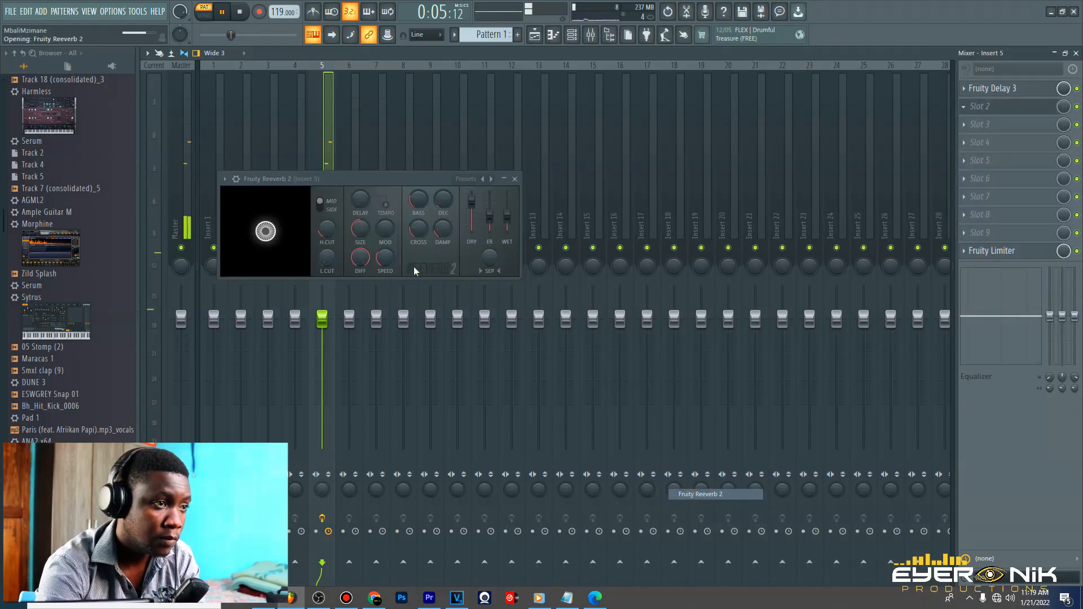
Adjust the decay and low cut of Fruity Reeverb 2 and set its wet level to 64%
drag(444, 201, 442, 195)
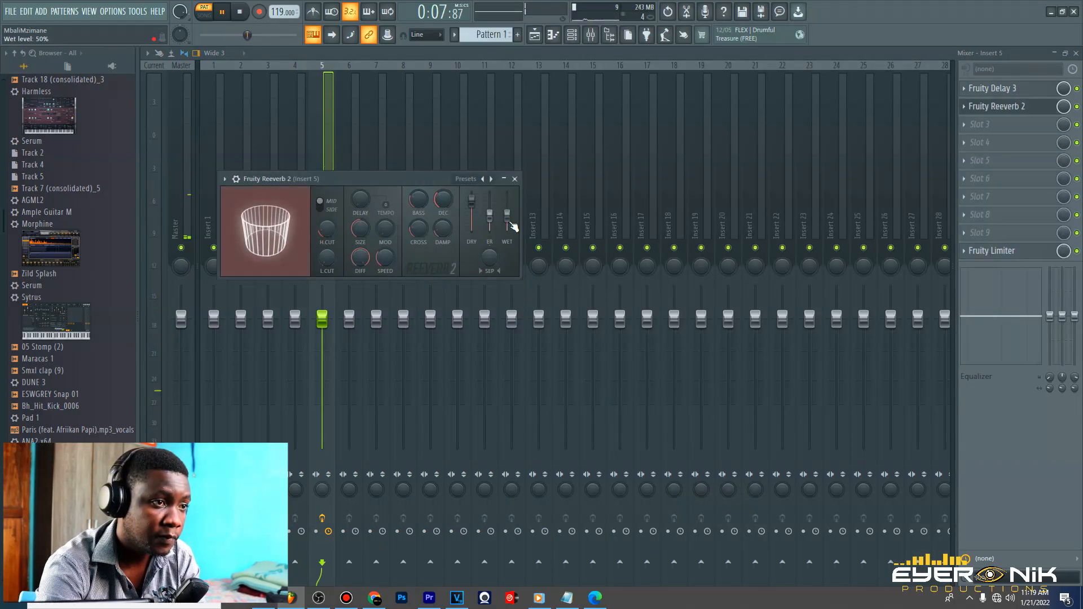
drag(507, 217, 508, 205)
drag(328, 260, 328, 243)
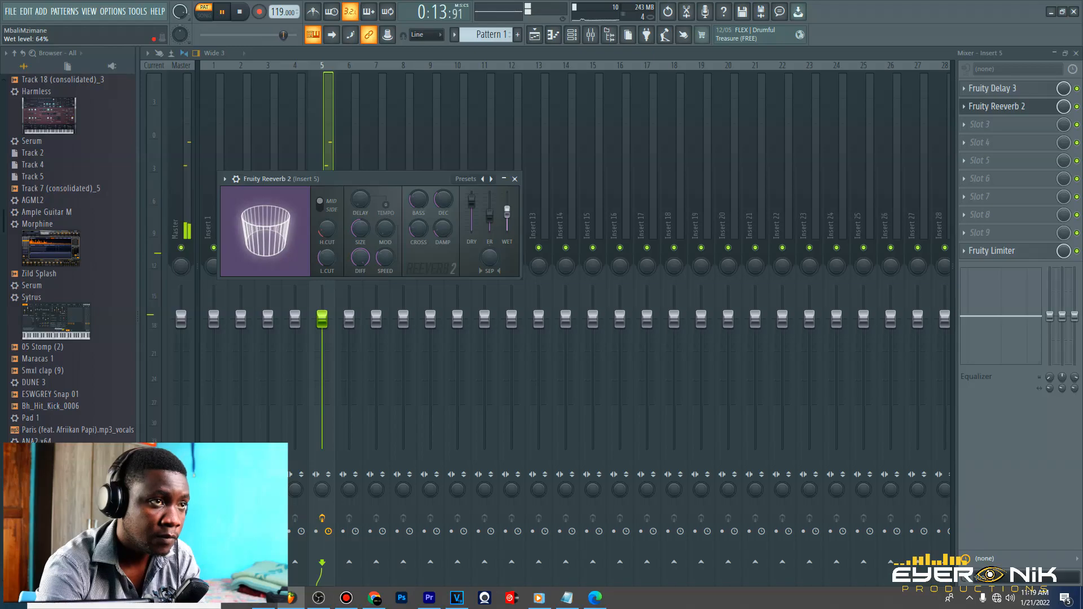
Compare against the Keys notes, and transpose all the Xpand!2_x64 notes down one octave in the piano roll
click(534, 43)
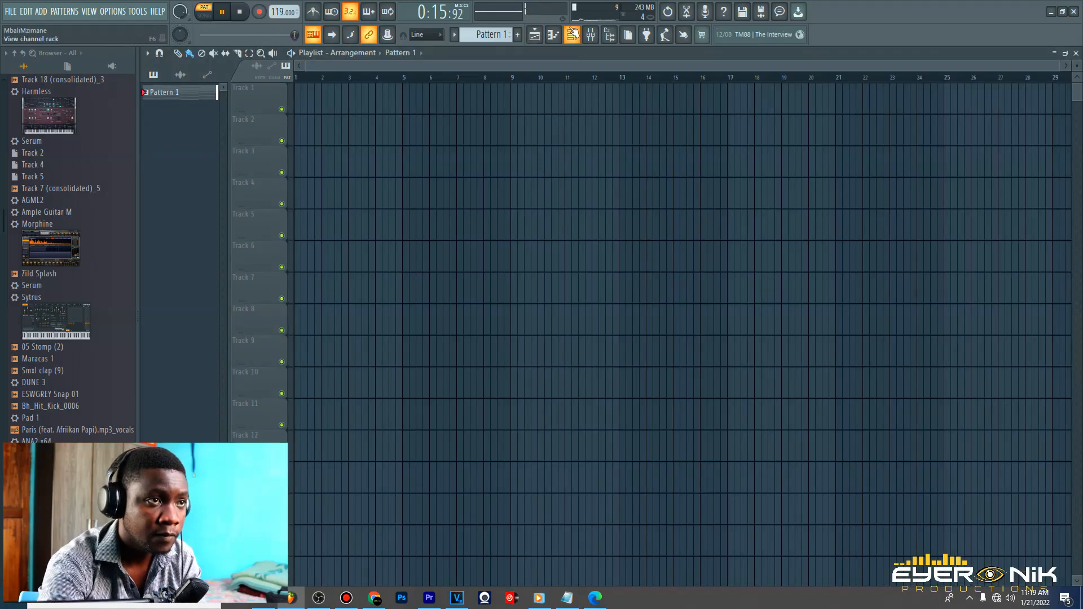
click(573, 36)
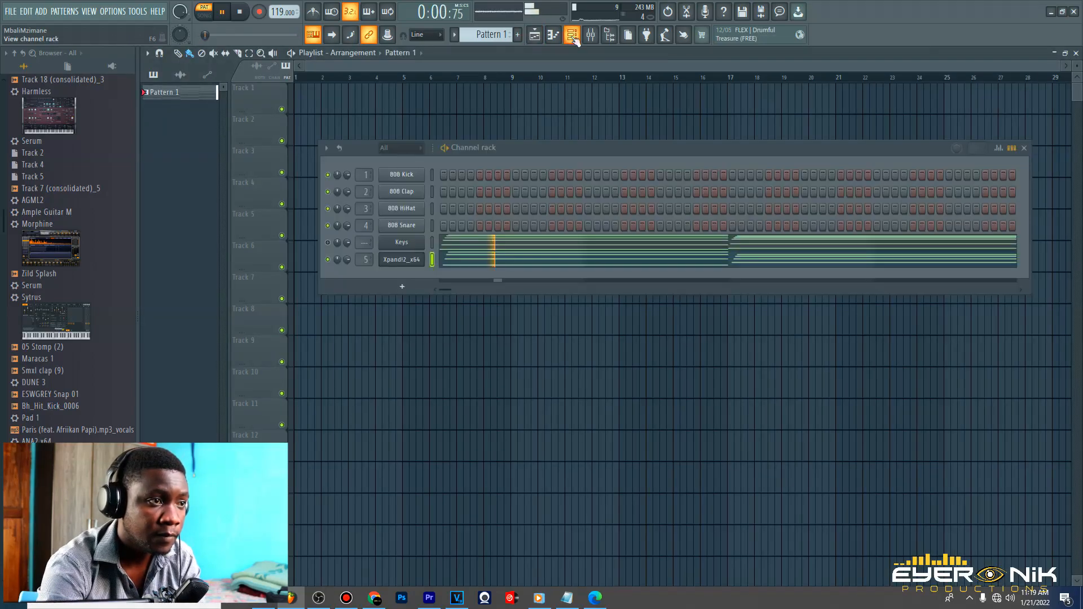
click(501, 243)
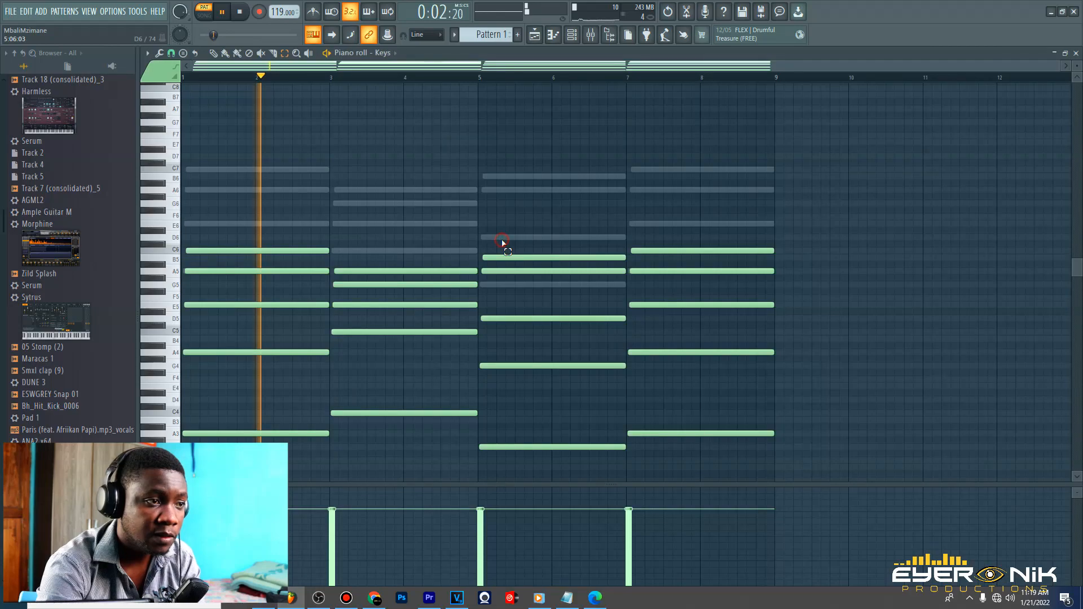
click(577, 35)
click(513, 259)
key(ctrl+Down)
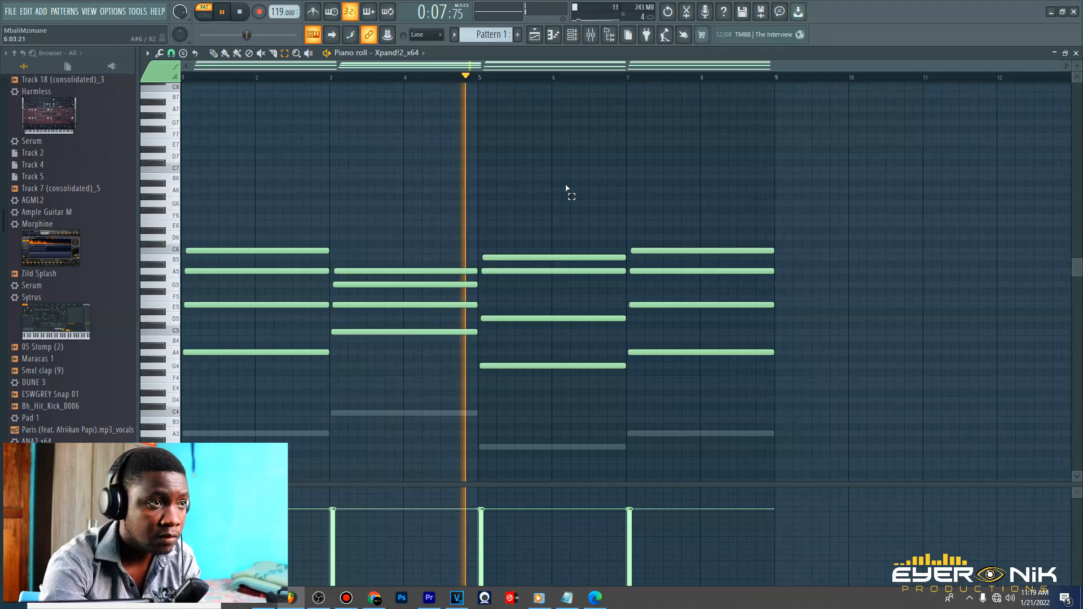
Route the Keys channel to a free mixer track and lower that track's fader to about -13.1 dB
click(577, 39)
click(398, 242)
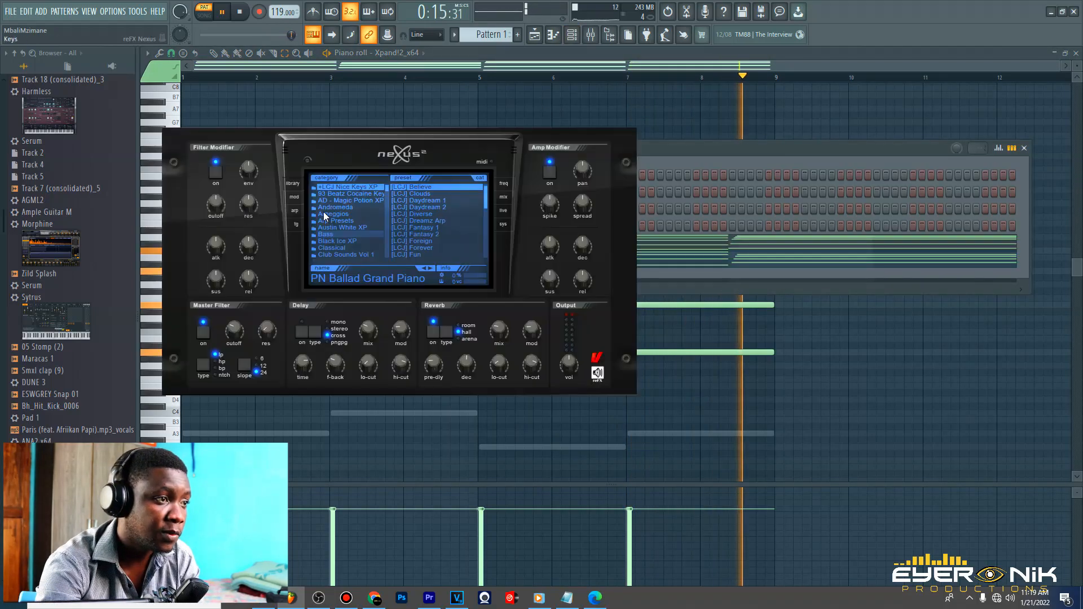
click(168, 121)
click(380, 158)
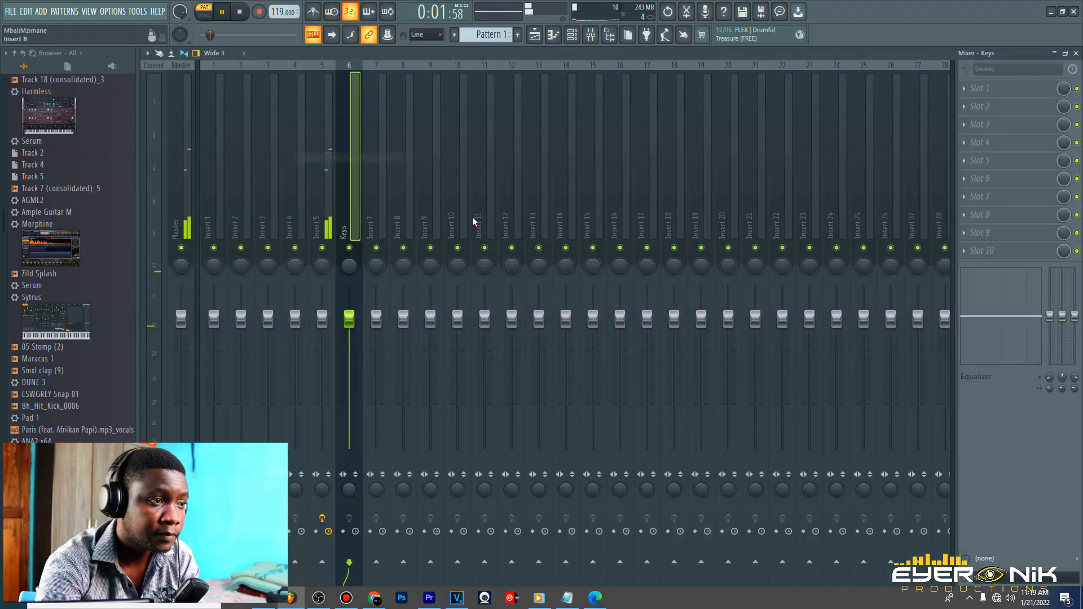
drag(348, 316, 349, 332)
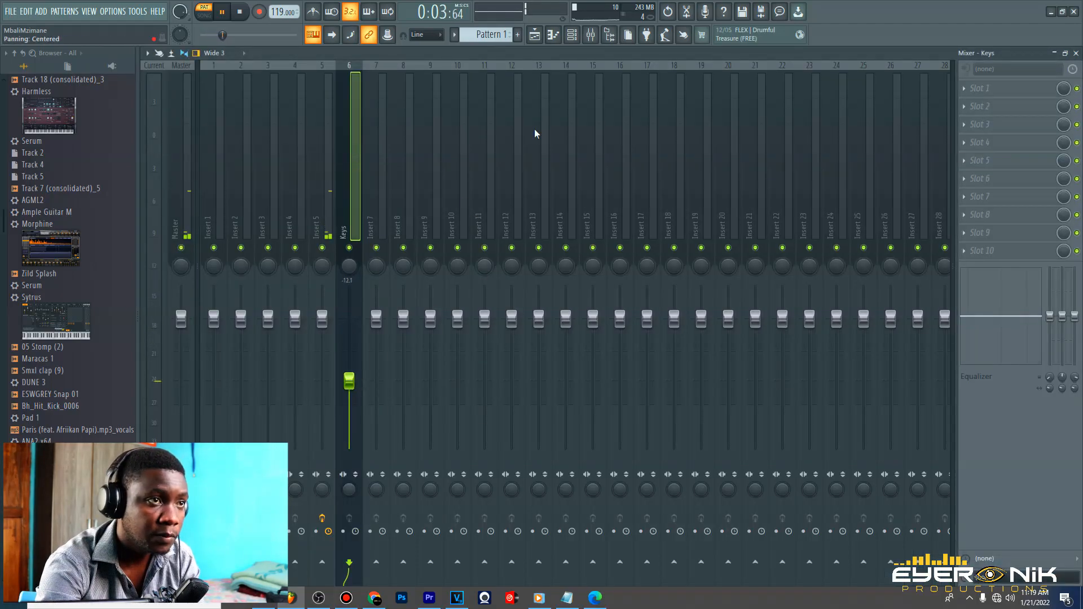
Raise the Keys mixer track's fader to about -9.8 dB while the pattern plays, and stop playback
click(572, 35)
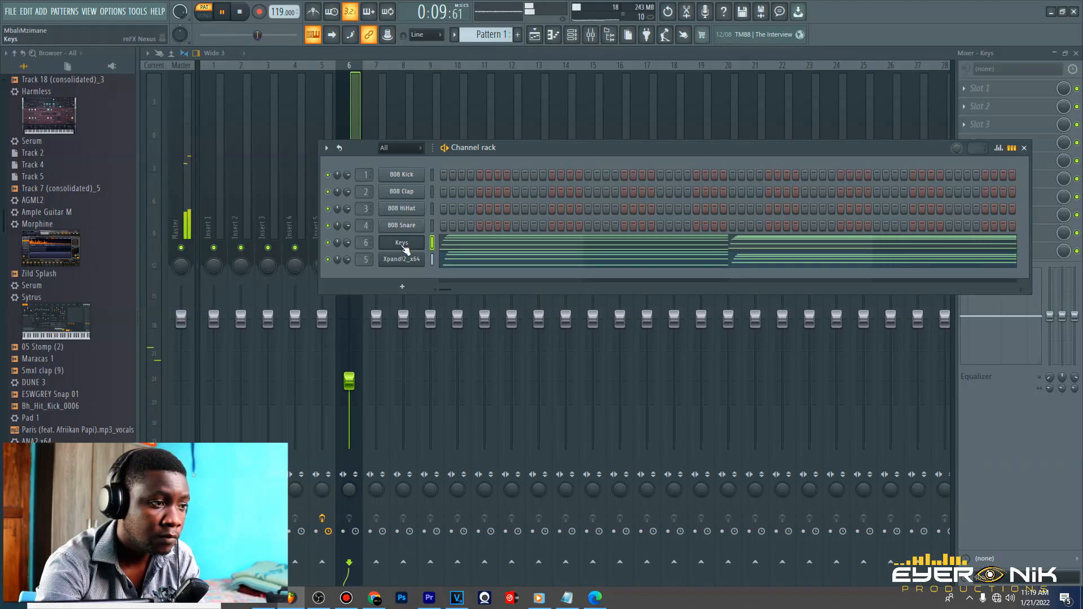
drag(351, 382, 351, 374)
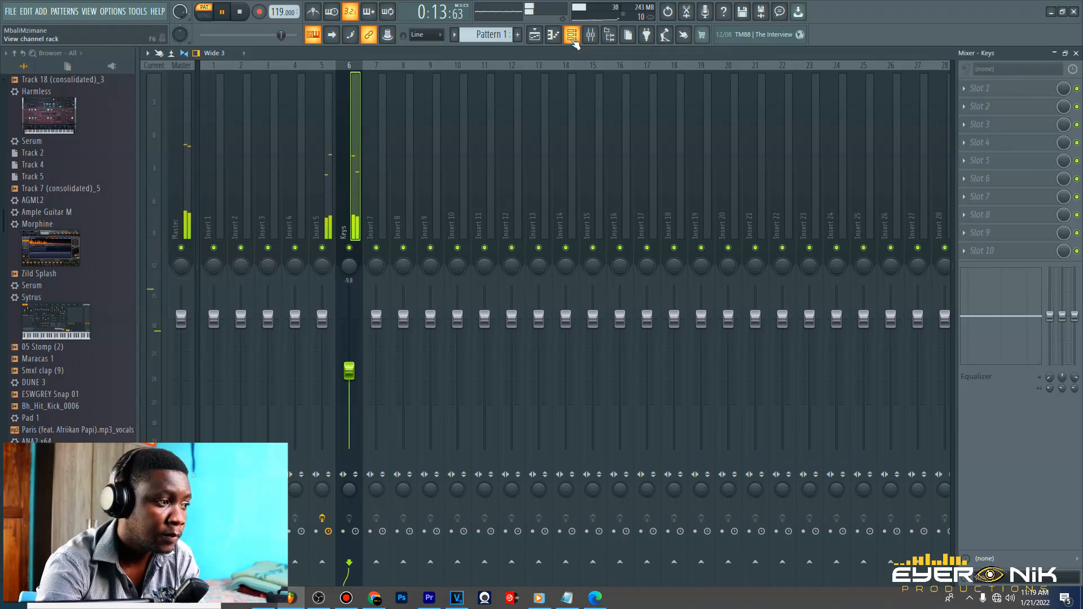
click(572, 37)
key(space)
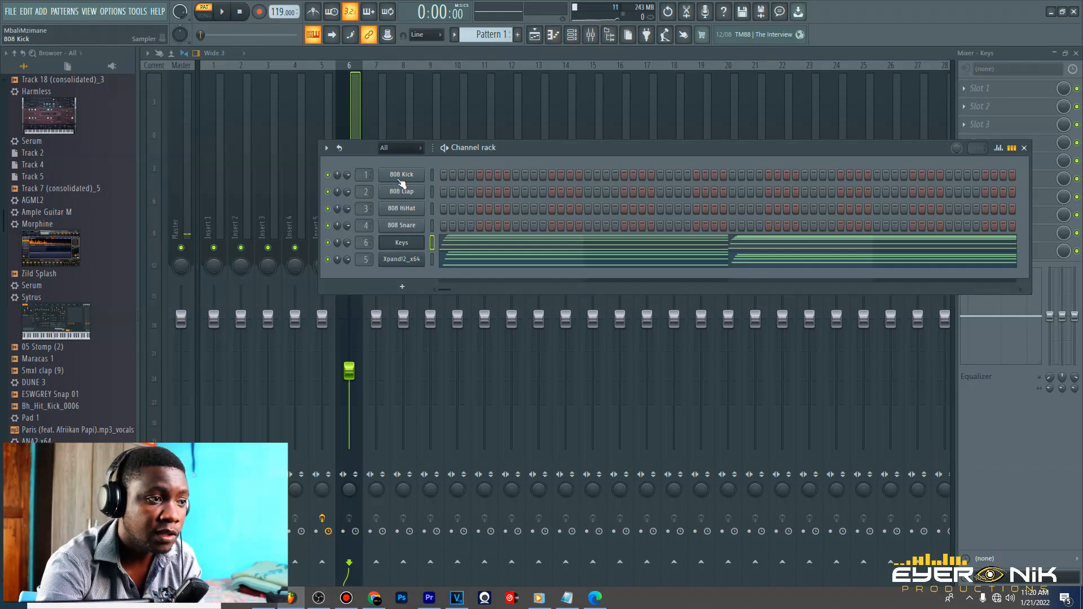
Add a Harmless synth channel and load its Less than Stable FG preset
click(398, 288)
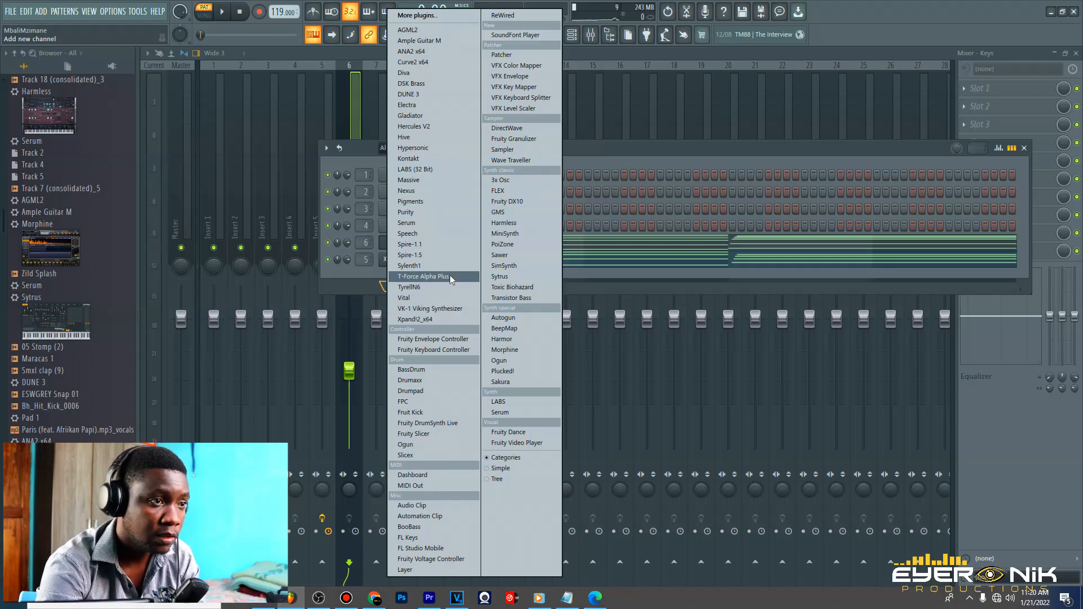
click(523, 224)
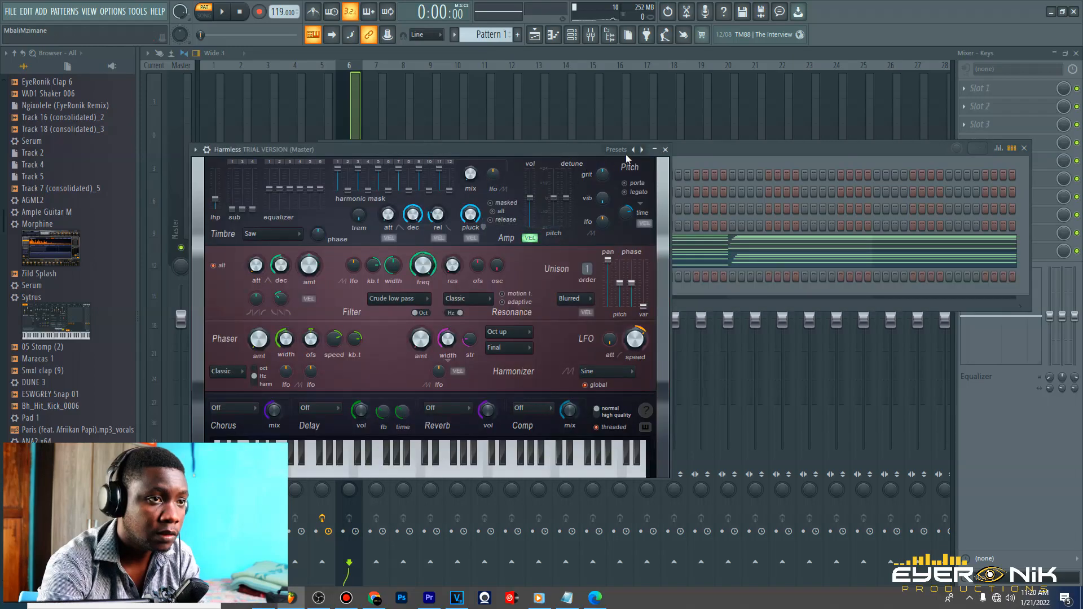
click(634, 149)
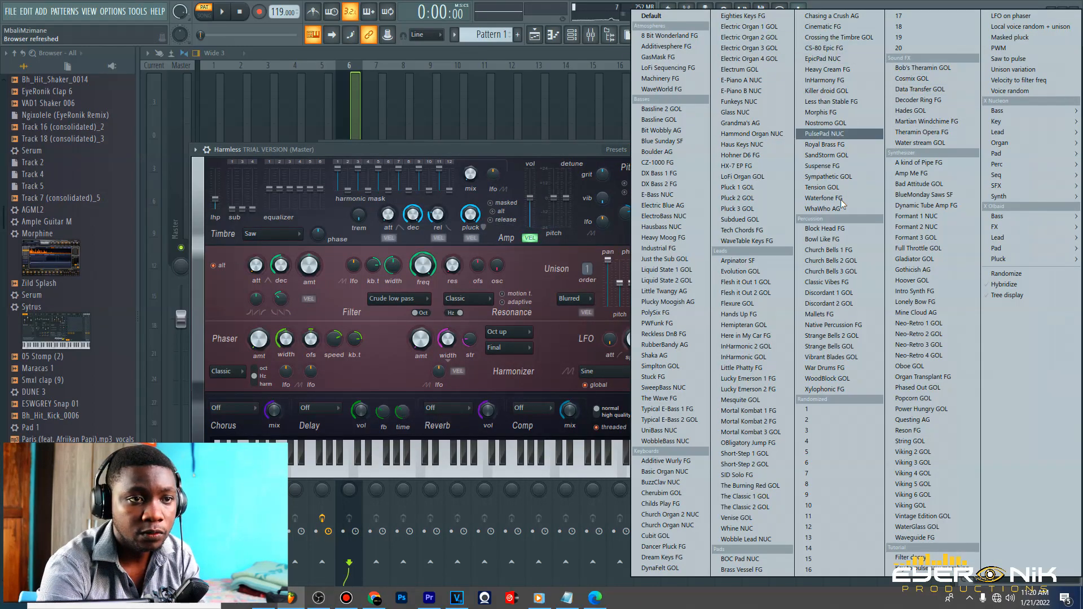
click(832, 102)
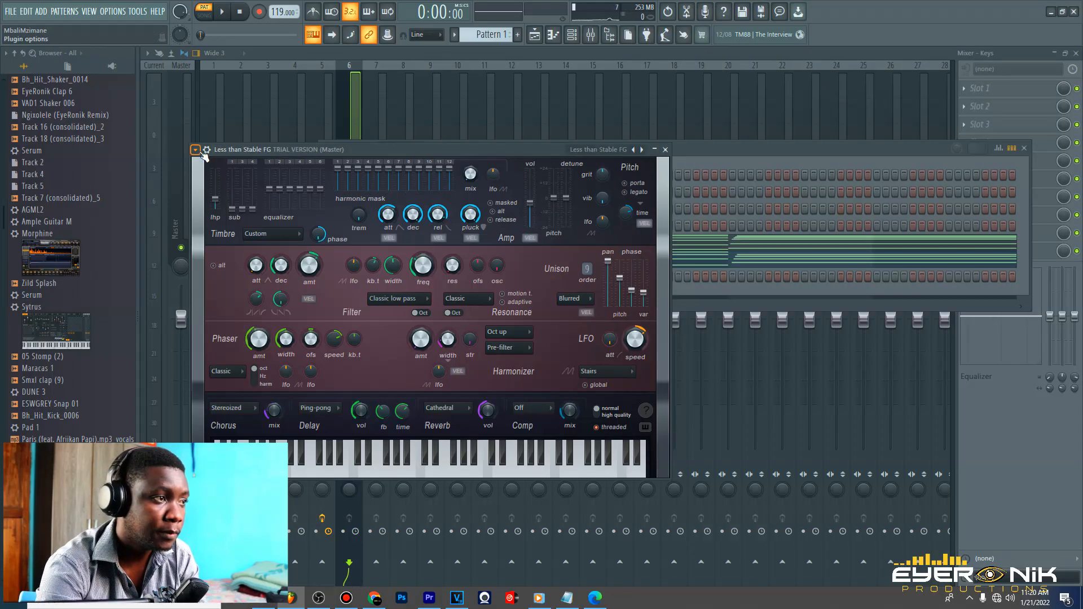
Route the Less than Stable FG channel to a free mixer track and lower that track's fader to about -9.9 dB
click(195, 149)
mouse_move(248, 184)
click(350, 191)
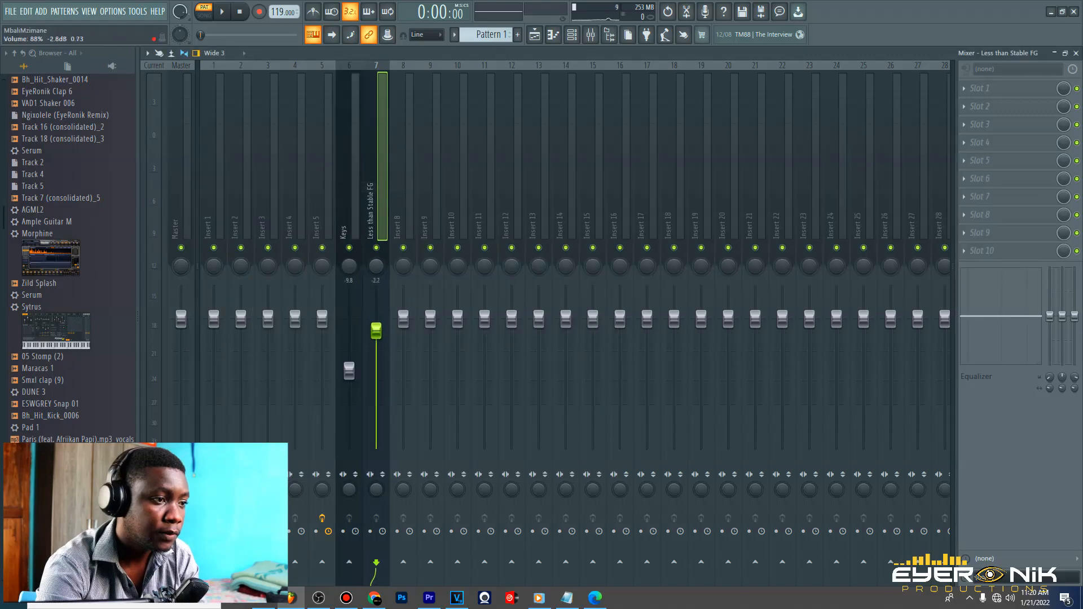
Load Fruity Parametric EQ 2 on the Less than Stable FG track, set band 1 to high pass, and raise its frequency
click(968, 89)
mouse_move(971, 103)
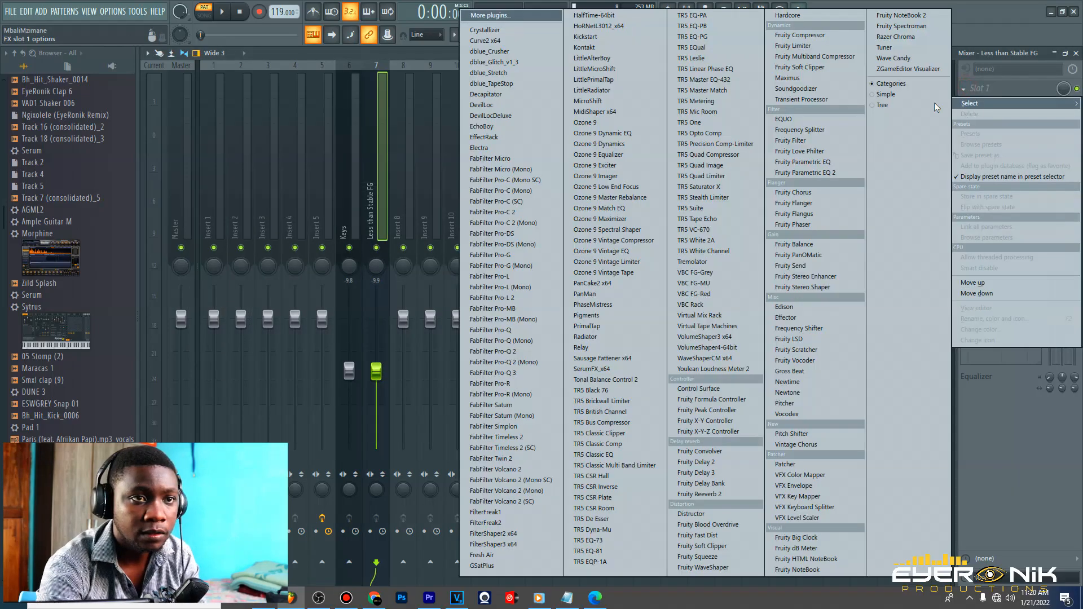
click(806, 173)
right_click(198, 200)
mouse_move(228, 243)
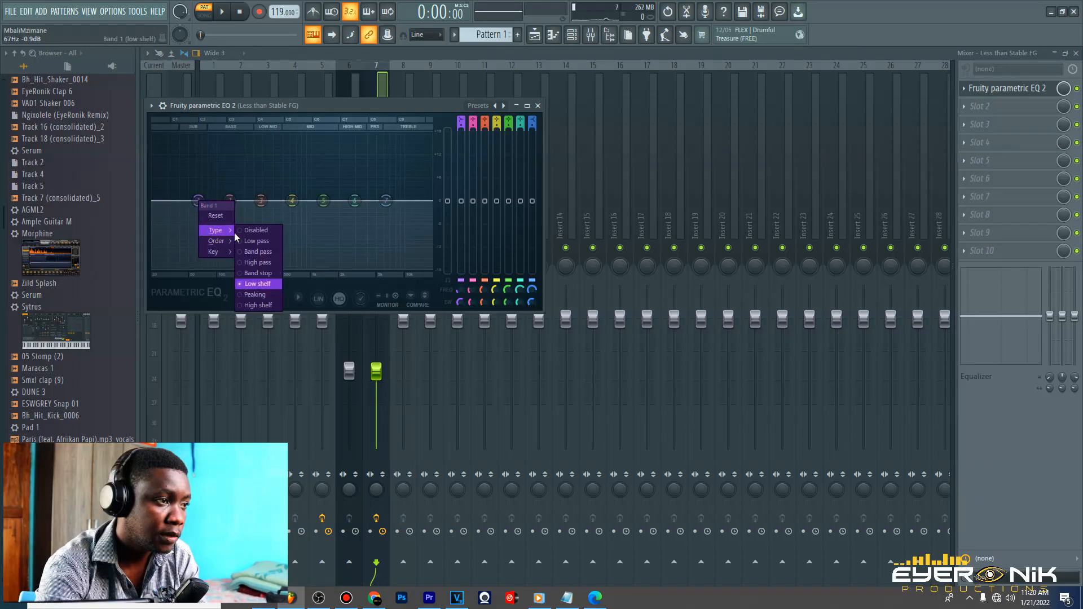
click(257, 263)
drag(460, 290, 515, 139)
Paste the chord notes into the Less than Stable FG channel and check them in the piano roll
click(572, 36)
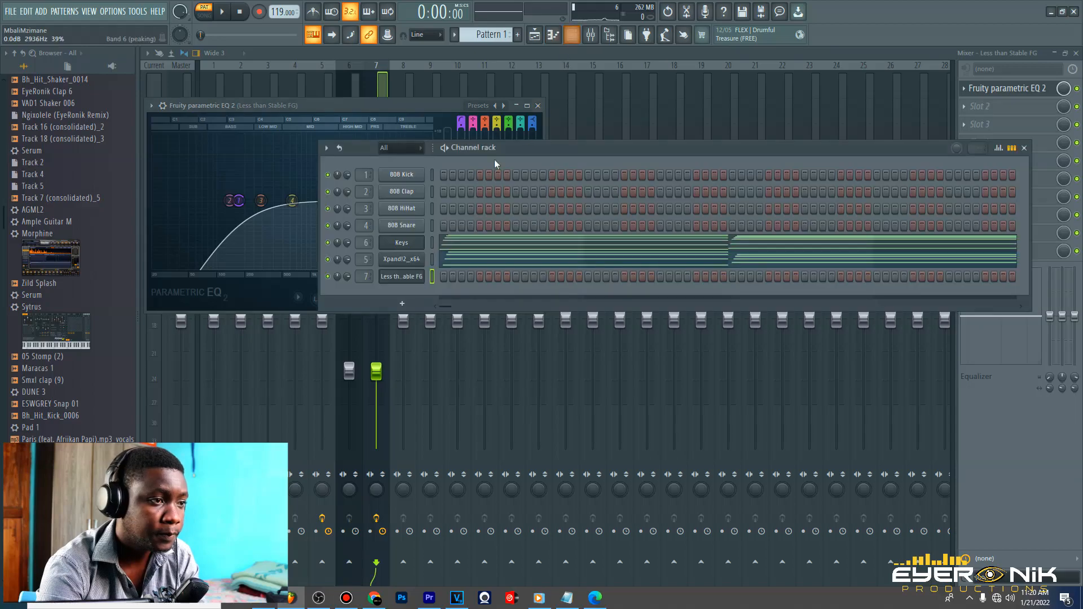
right_click(404, 288)
click(564, 302)
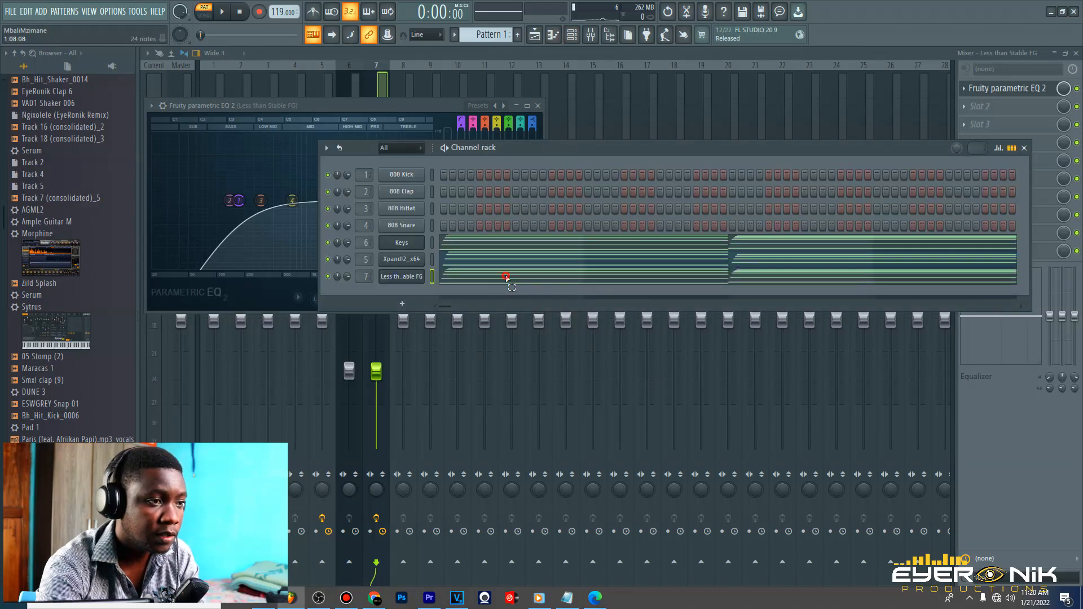
click(508, 278)
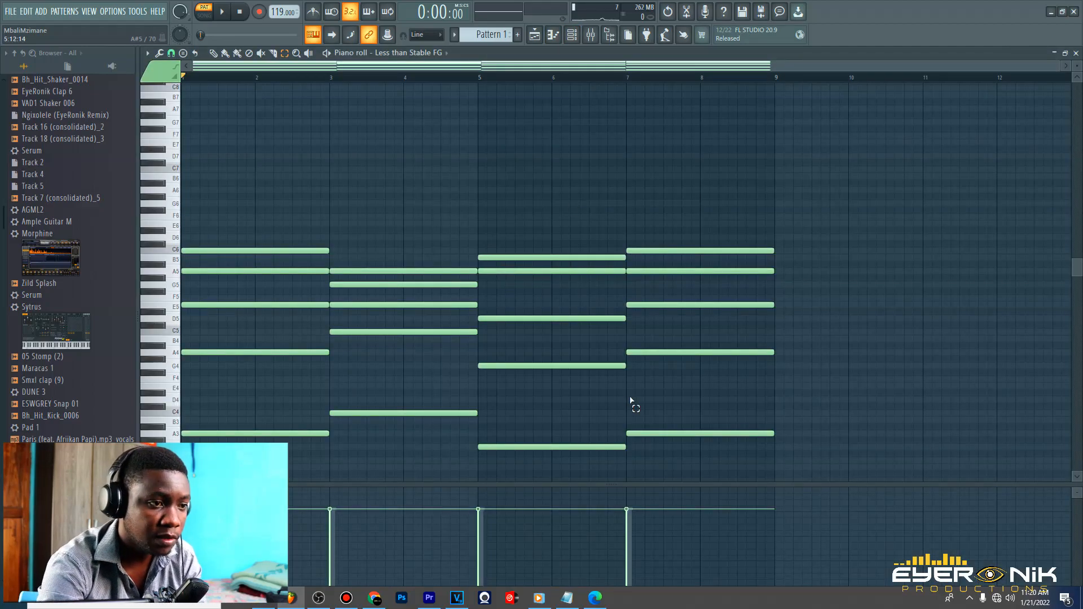
scroll(630, 400, down, 5)
scroll(615, 339, up, 3)
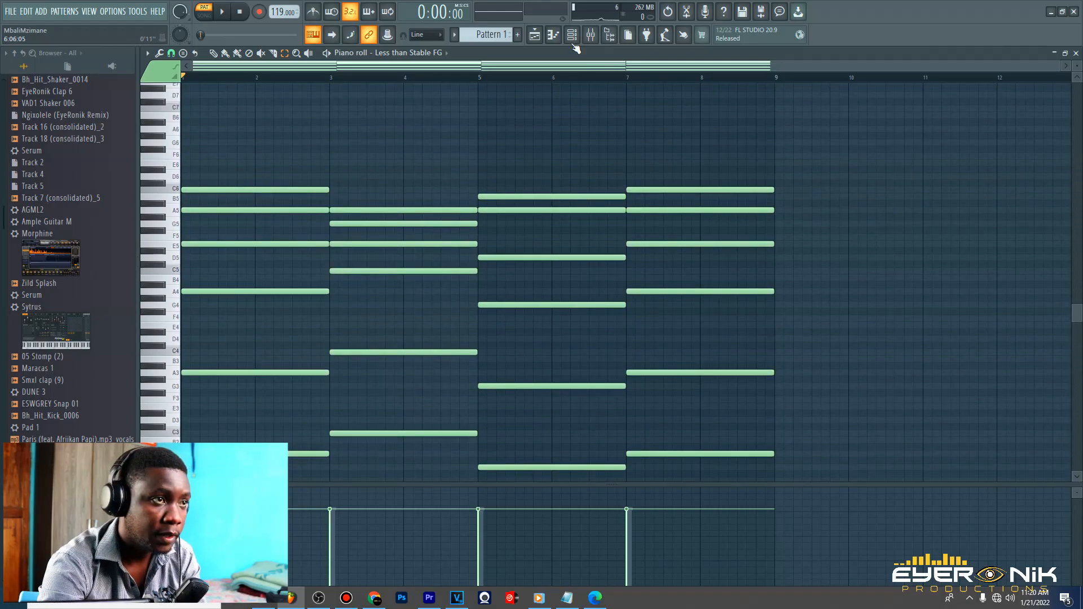
Play the pattern and balance the mixer faders, Less than Stable FG at about -8.5 dB and Keys at about -8.6 dB
click(573, 35)
key(space)
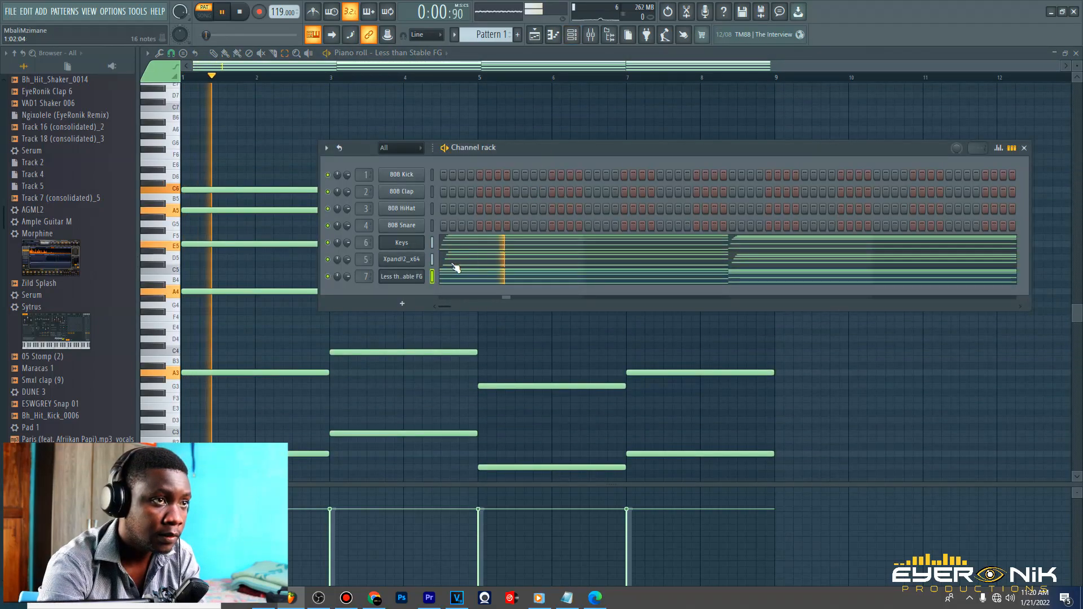
click(591, 35)
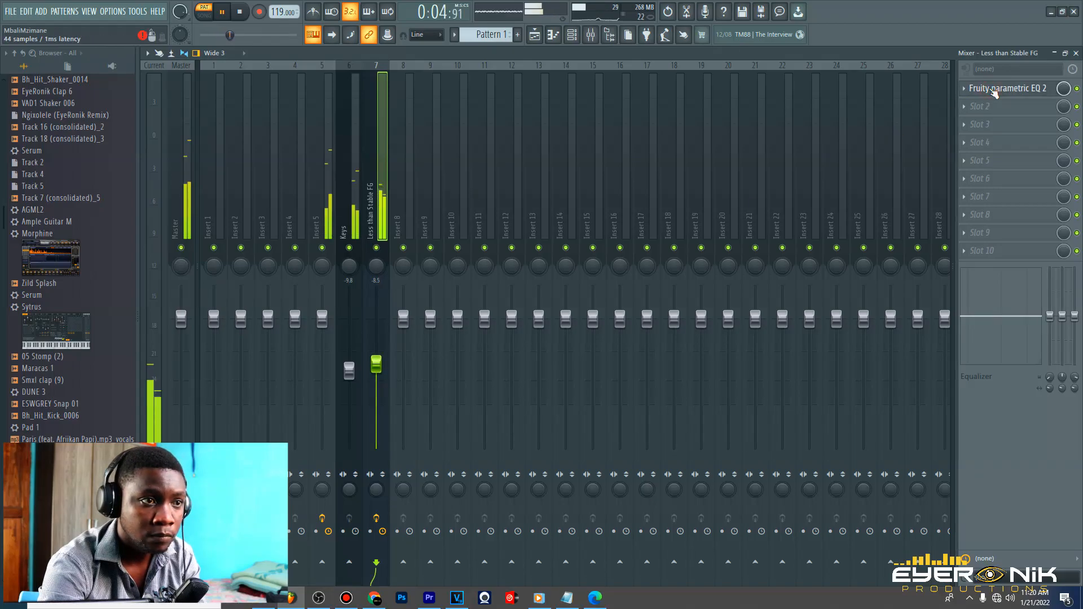
drag(350, 370, 350, 368)
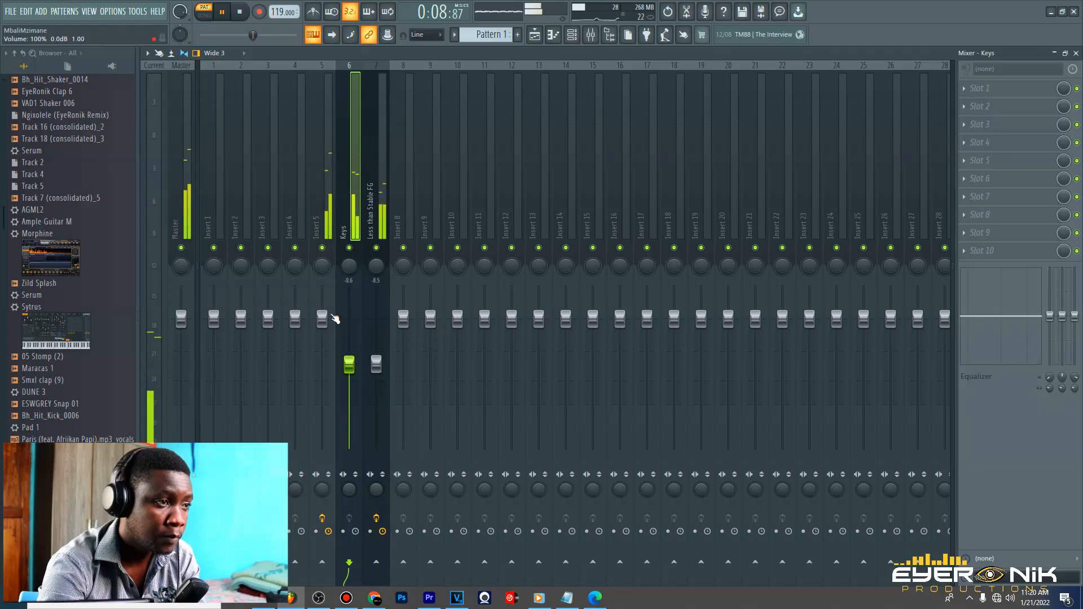
click(323, 319)
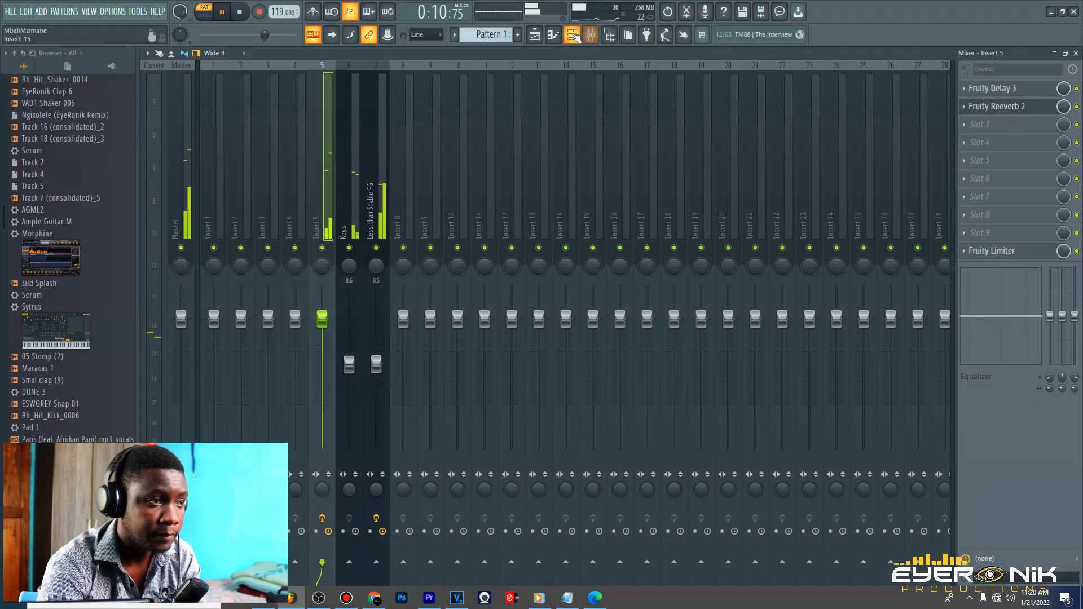
Load Fruity Parametric EQ 2 on the Keys track, set band 1 to high pass, and raise its frequency to about 95 Hz
click(346, 136)
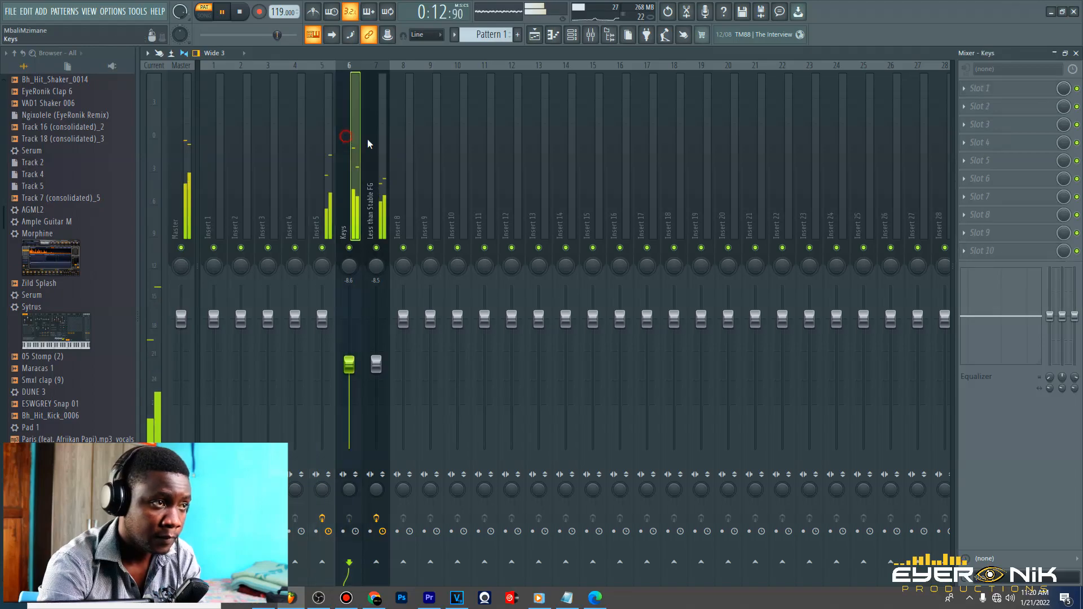
click(985, 97)
click(816, 174)
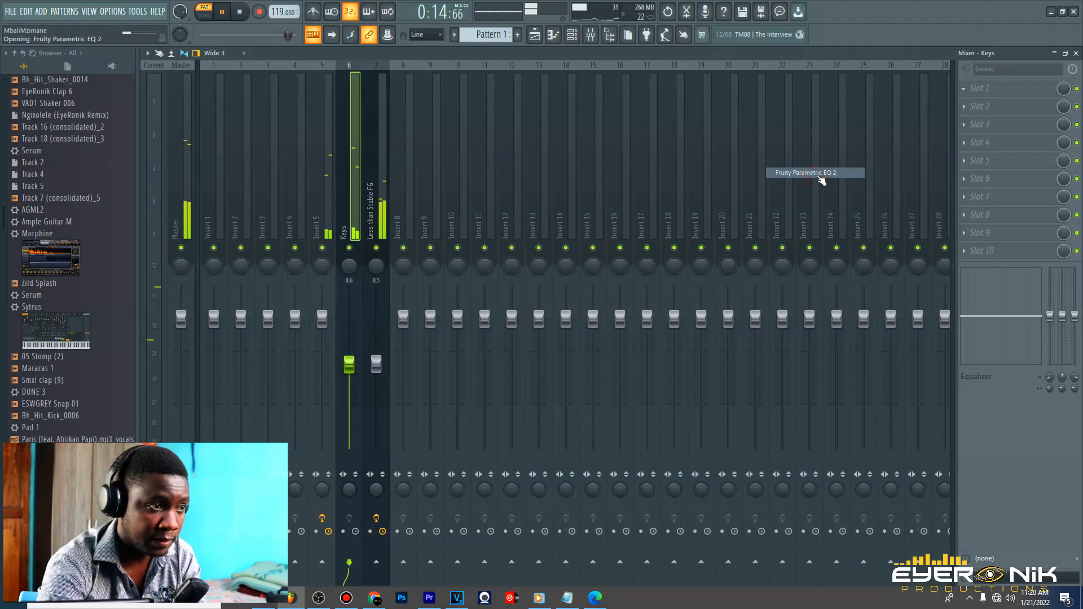
right_click(286, 290)
mouse_move(310, 319)
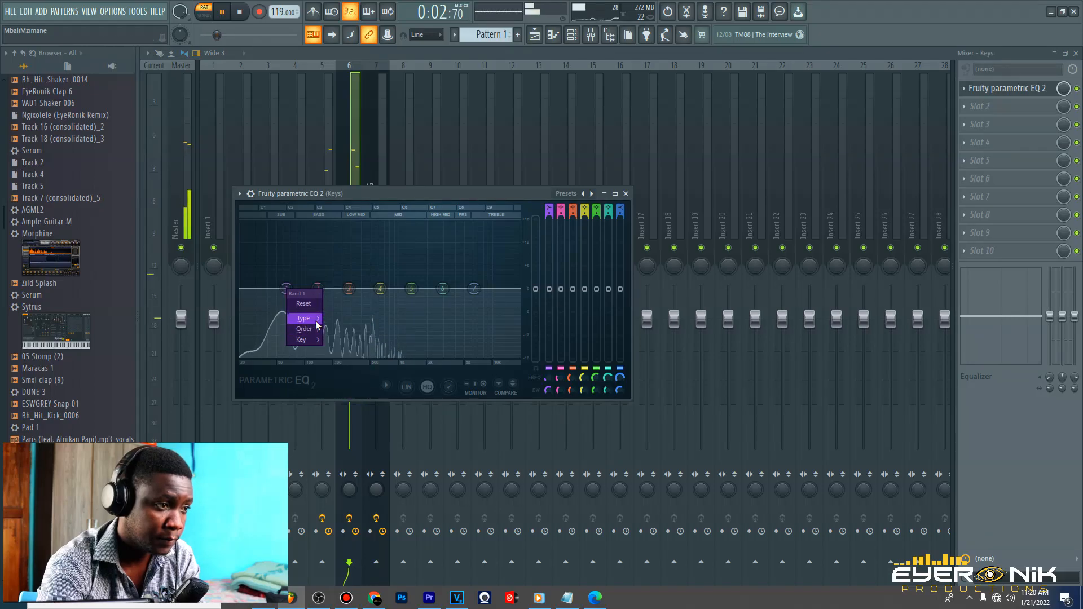
click(342, 351)
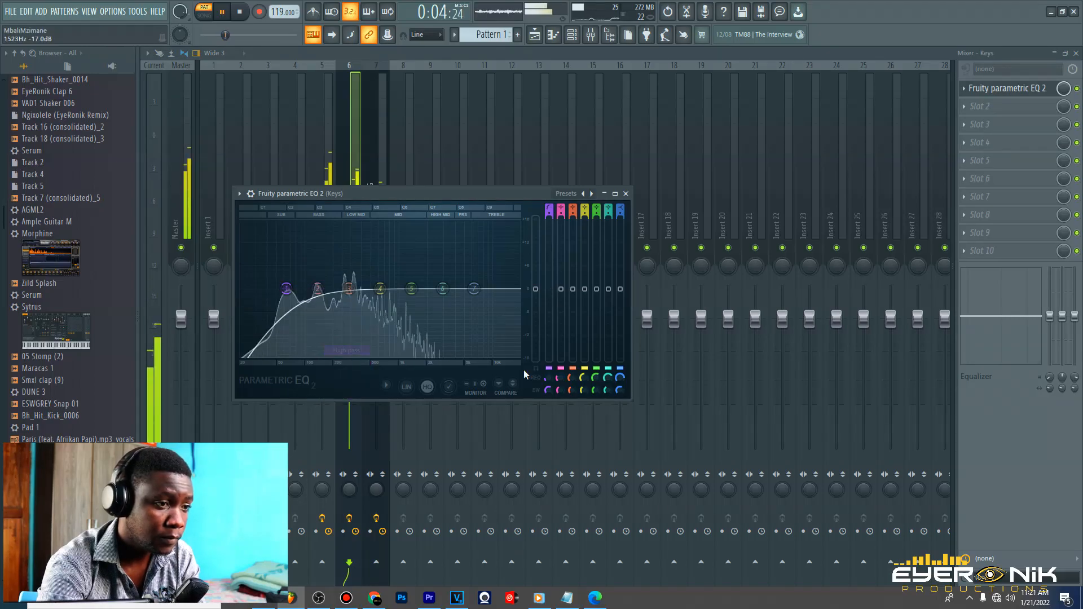
right_click(549, 393)
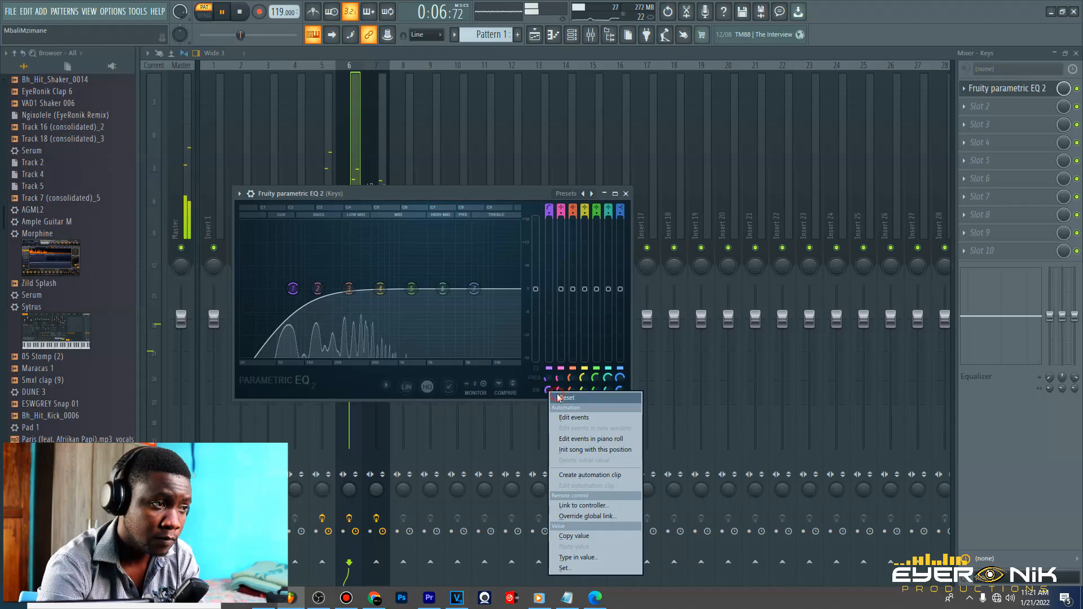
click(546, 386)
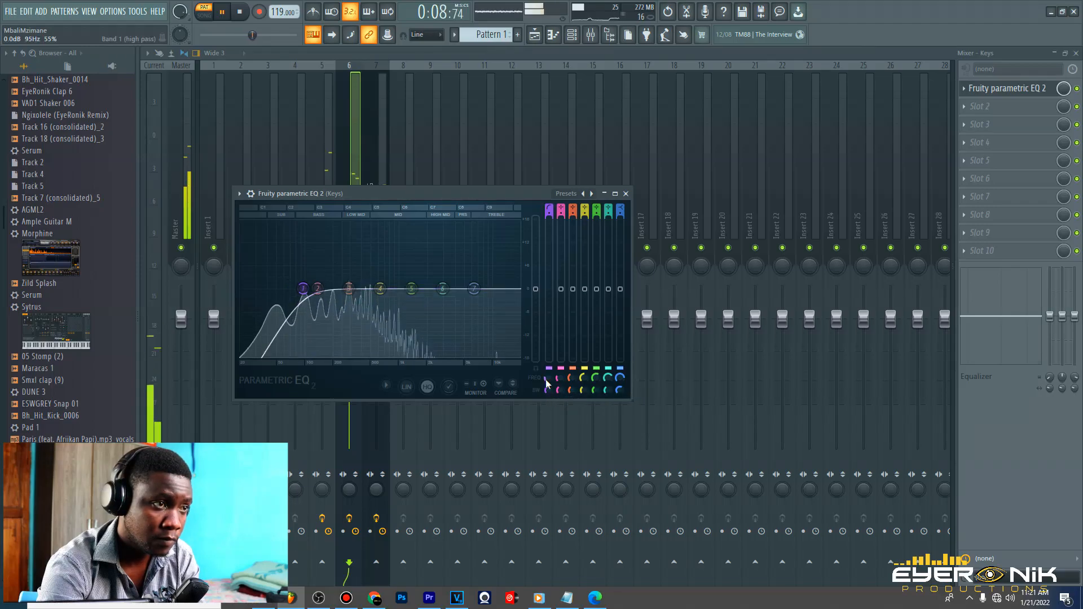
Open the Xpand!2_x64 notes in the piano roll and audition higher melody notes over the playing chords
key(F6)
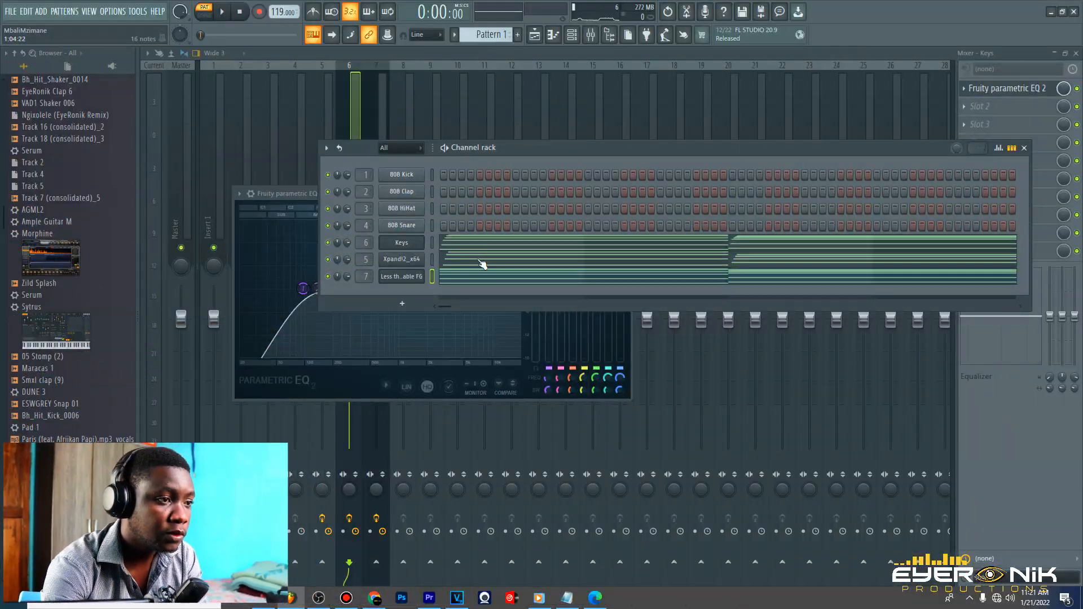
click(410, 260)
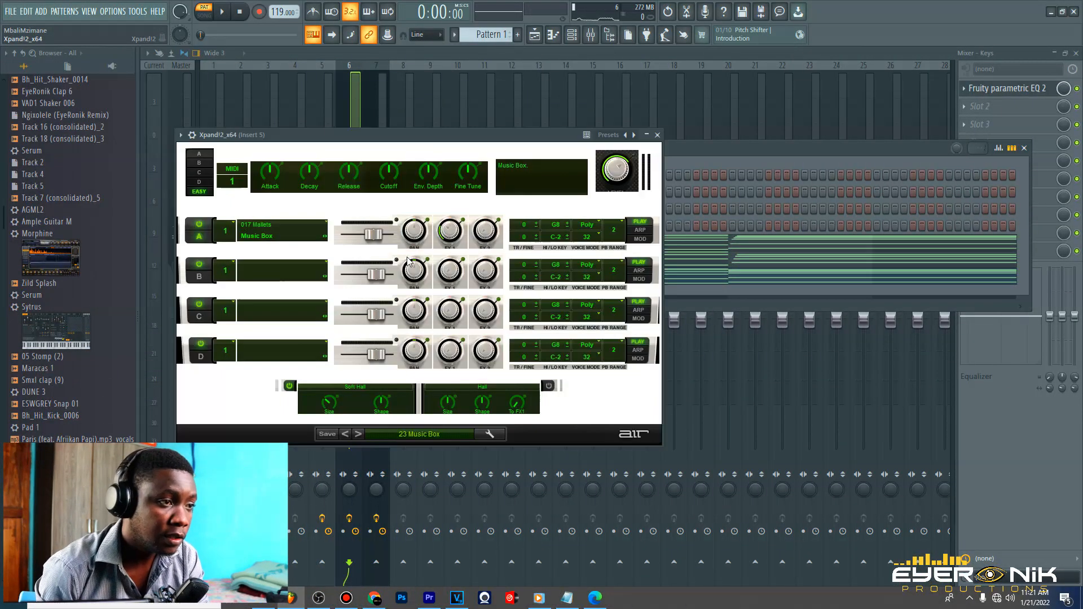
click(658, 135)
click(625, 259)
scroll(315, 225, up, 5)
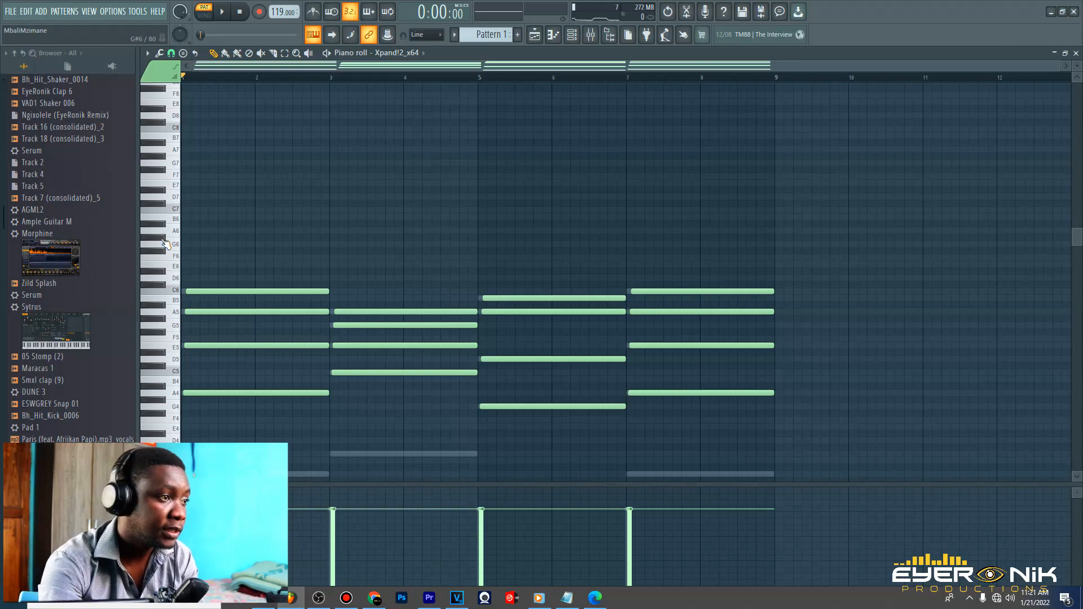
key(space)
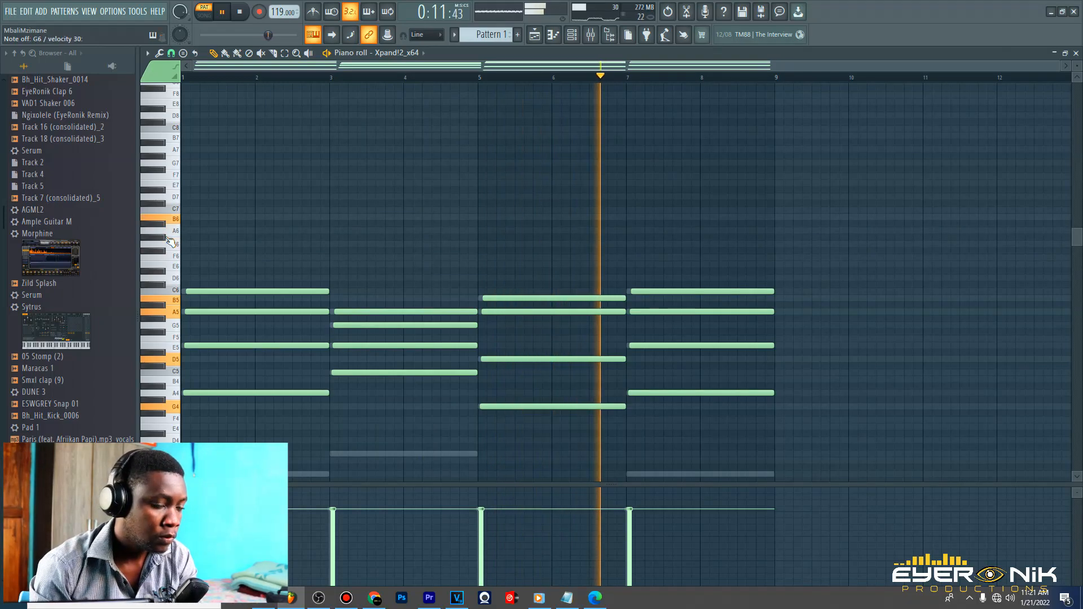
key(space)
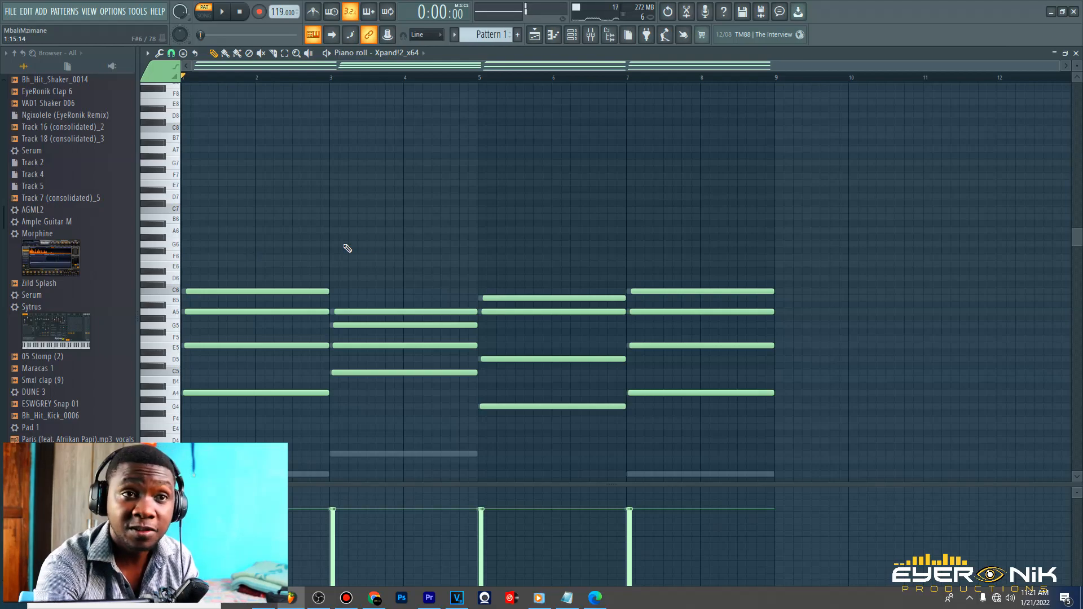
Draw a short D7 melody note at the start of bar 1 above the Xpand!2_x64 chords and play it back
drag(1060, 67, 742, 66)
key(space)
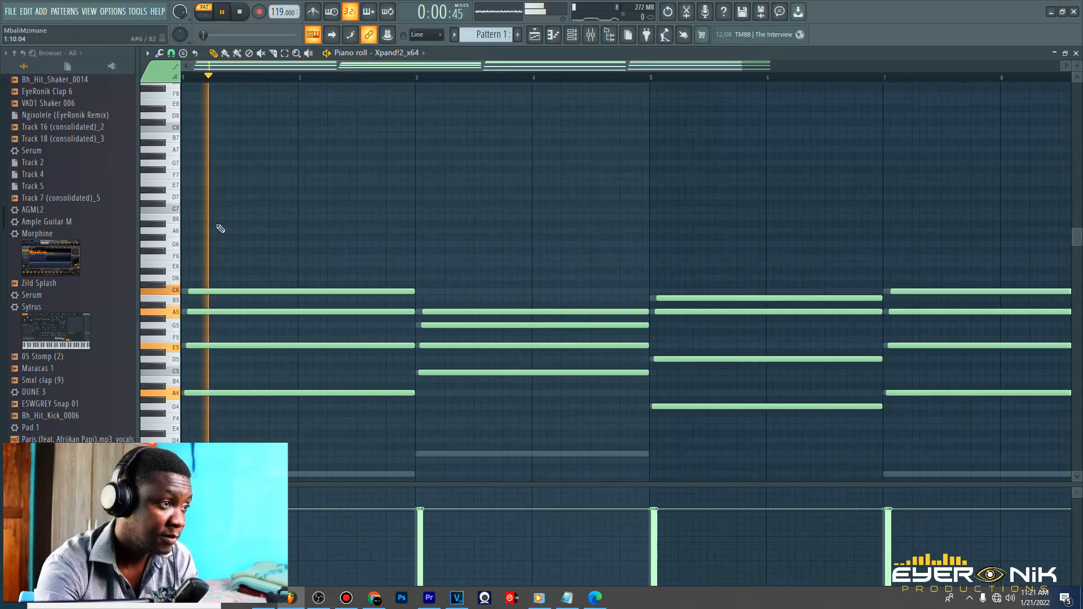
key(space)
click(227, 210)
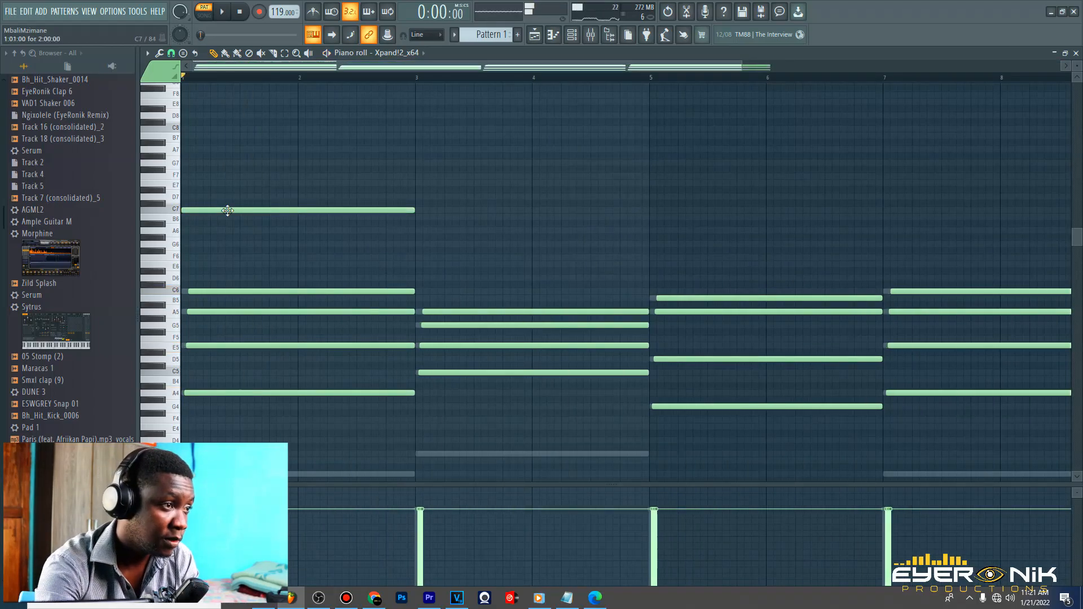
drag(192, 211, 193, 197)
key(space)
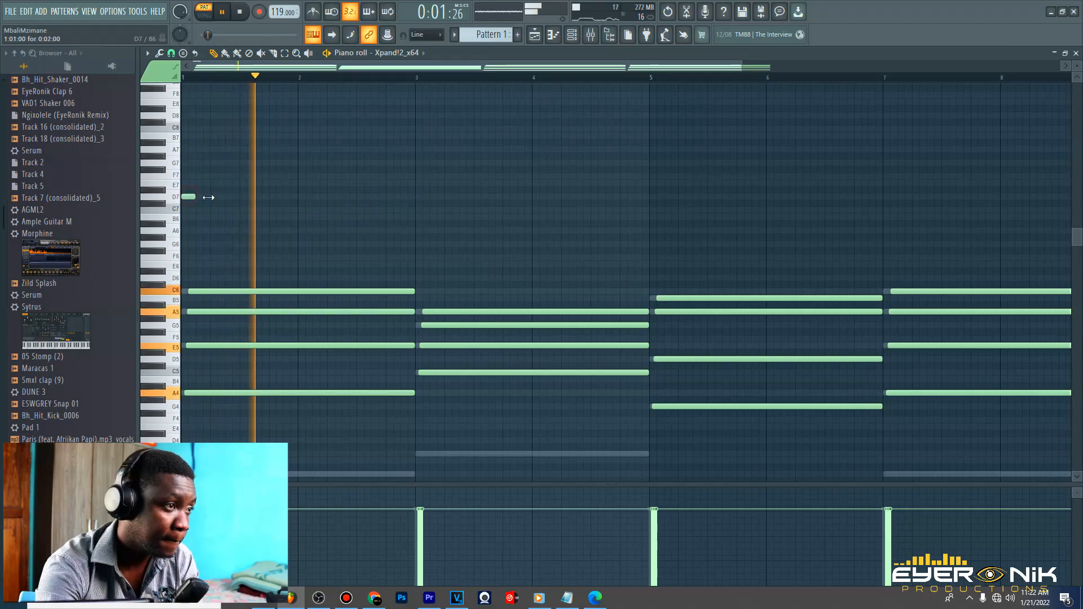
key(space)
click(258, 186)
key(space)
key(space)
Add E7, B6 and C7 at the starts of bars 2, 3 and 4, and lengthen the D7 and E7 notes to one bar each
drag(300, 182, 340, 179)
click(429, 217)
click(545, 210)
drag(252, 197, 298, 197)
drag(370, 183, 415, 183)
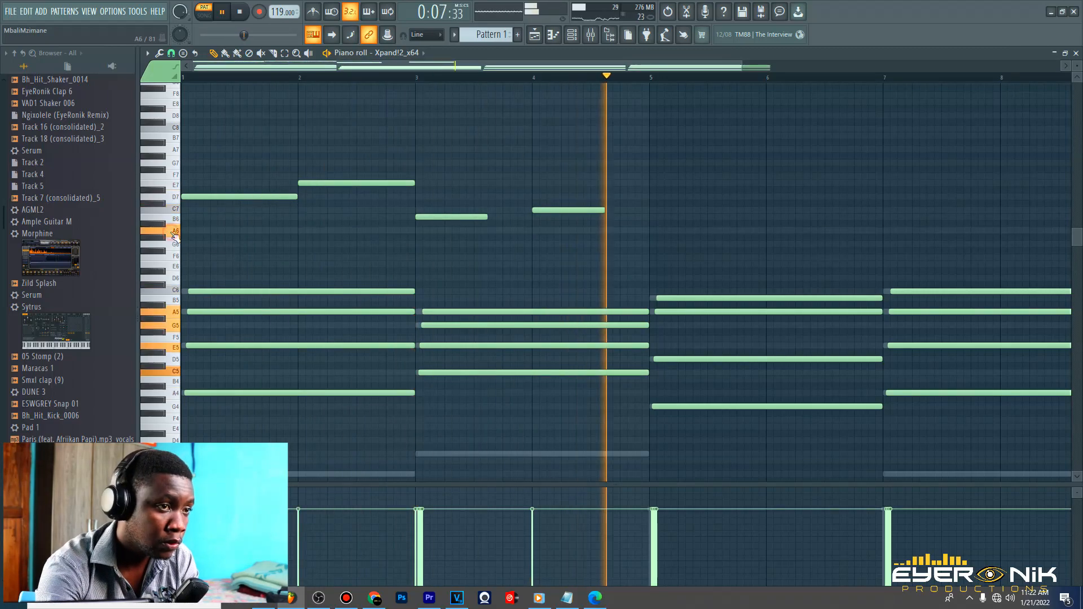
Shorten C7 to half a bar, extend bar 3's B6 to a full bar, and add B6, G6, B6 and A6 through bar 7
drag(605, 210, 594, 211)
key(space)
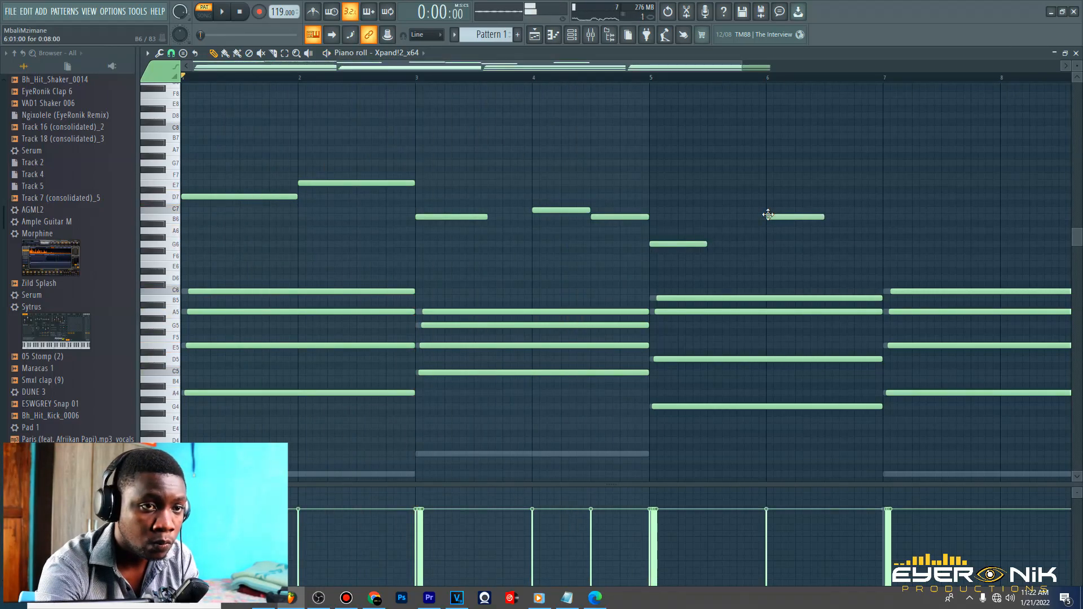
scroll(886, 230, down, 2)
key(space)
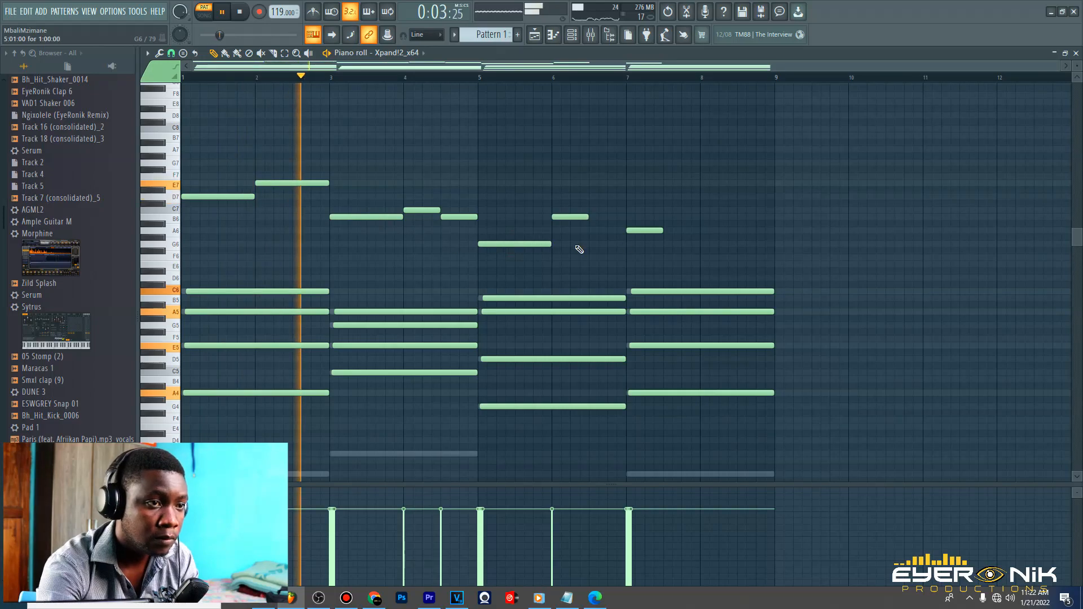
Lengthen the B6 note in bar 6 and the A6 note in bar 7 to one bar each
drag(619, 218, 628, 218)
drag(663, 230, 706, 270)
key(space)
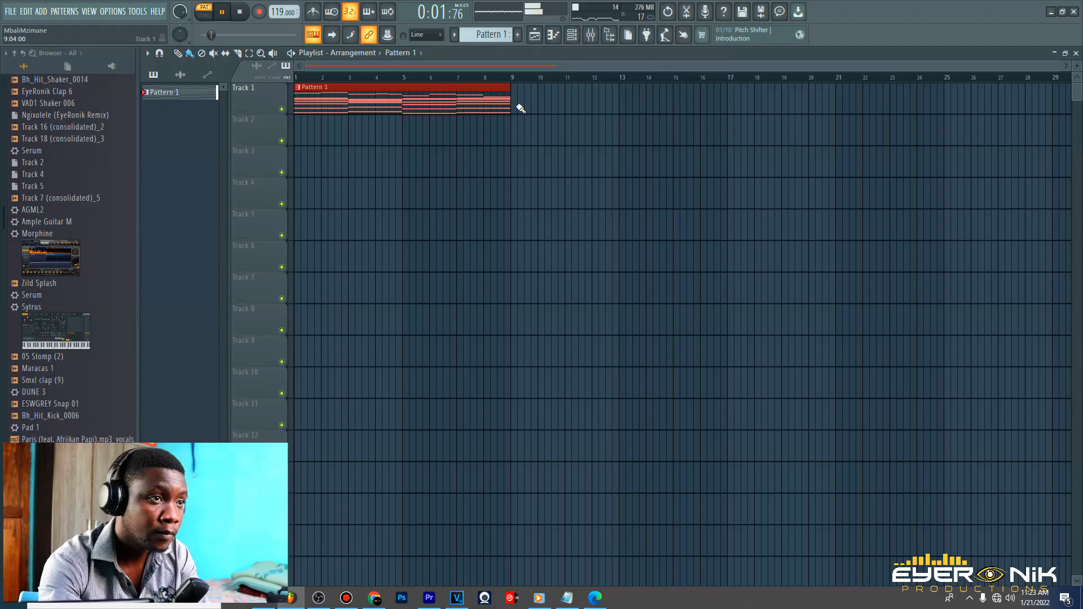
Duplicate the Pattern 1 clip twice so it fills bars 1 to 24 of Track 1, and open the Keys channel
key(ctrl+b)
key(ctrl+b)
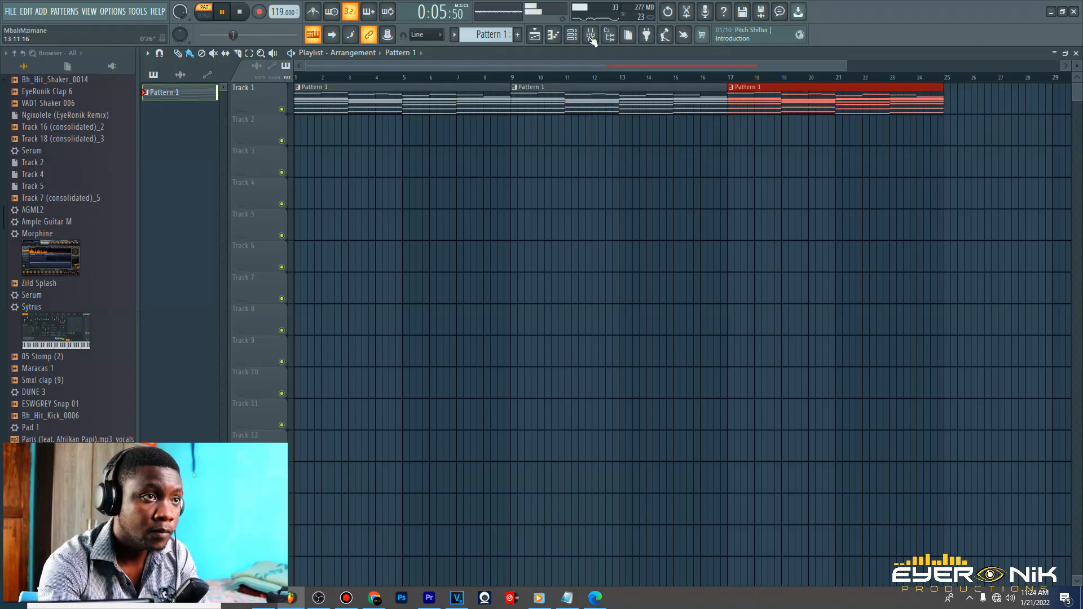
click(591, 35)
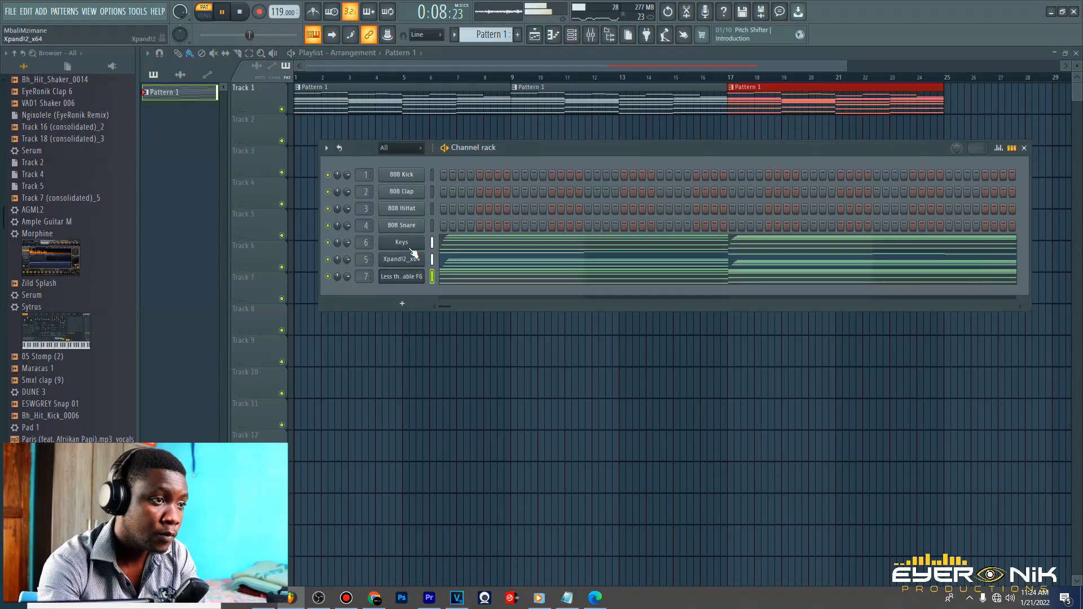
click(412, 252)
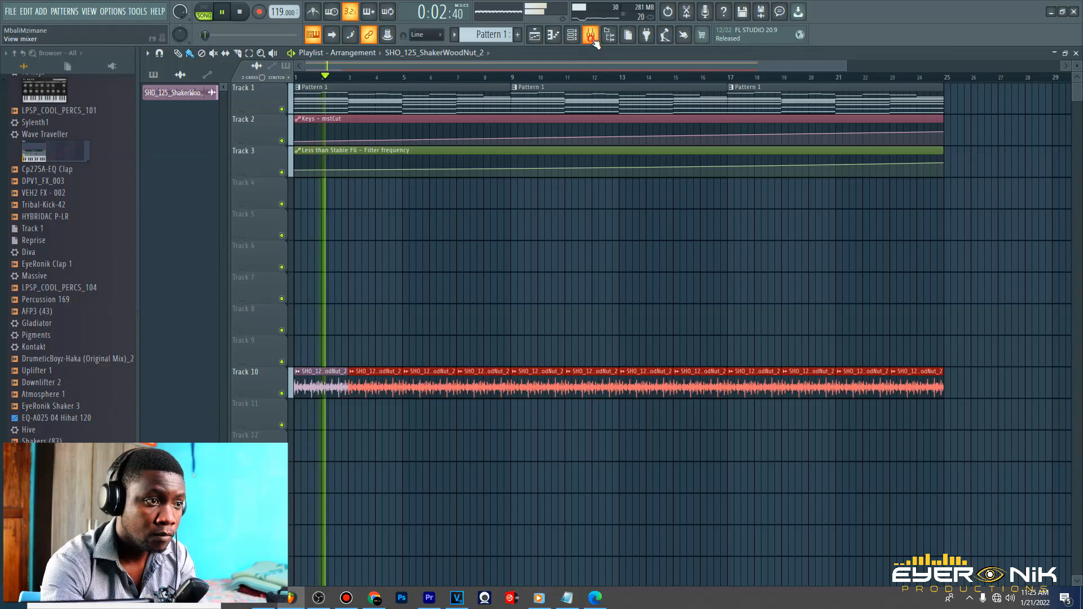
Set band 1, the high pass, to about 242 Hz in Fruity Parametric EQ 2 on the Less than Stable FG mixer track
key(F9)
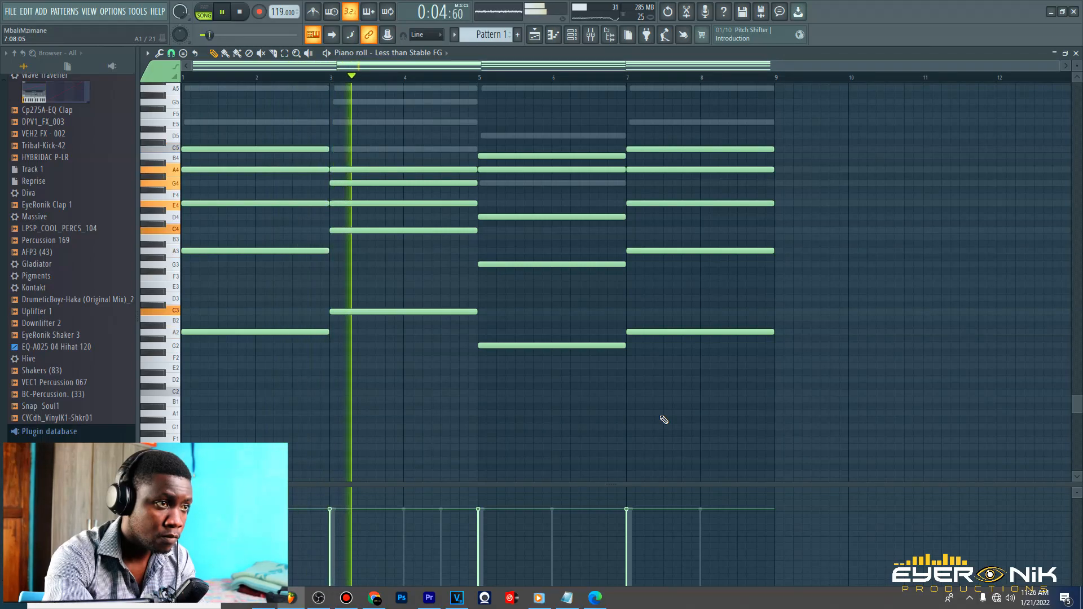
click(572, 36)
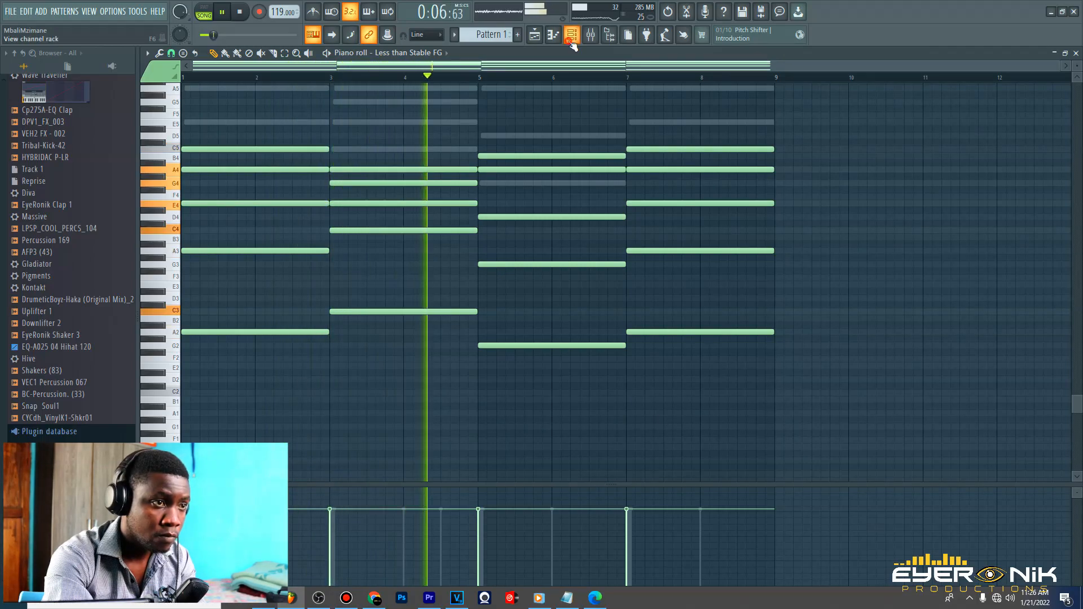
key(F9)
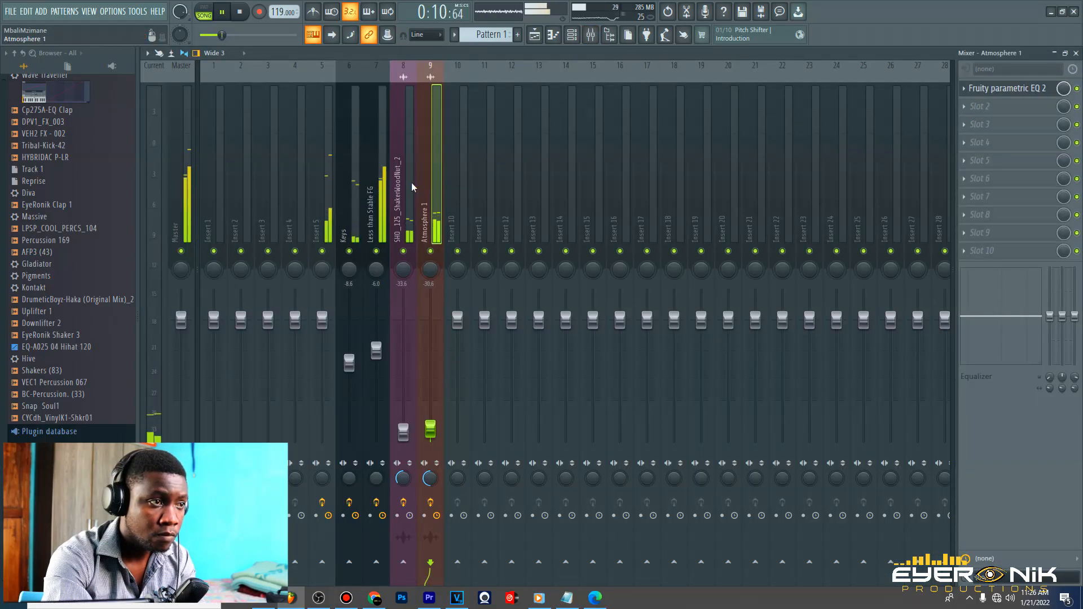
click(372, 178)
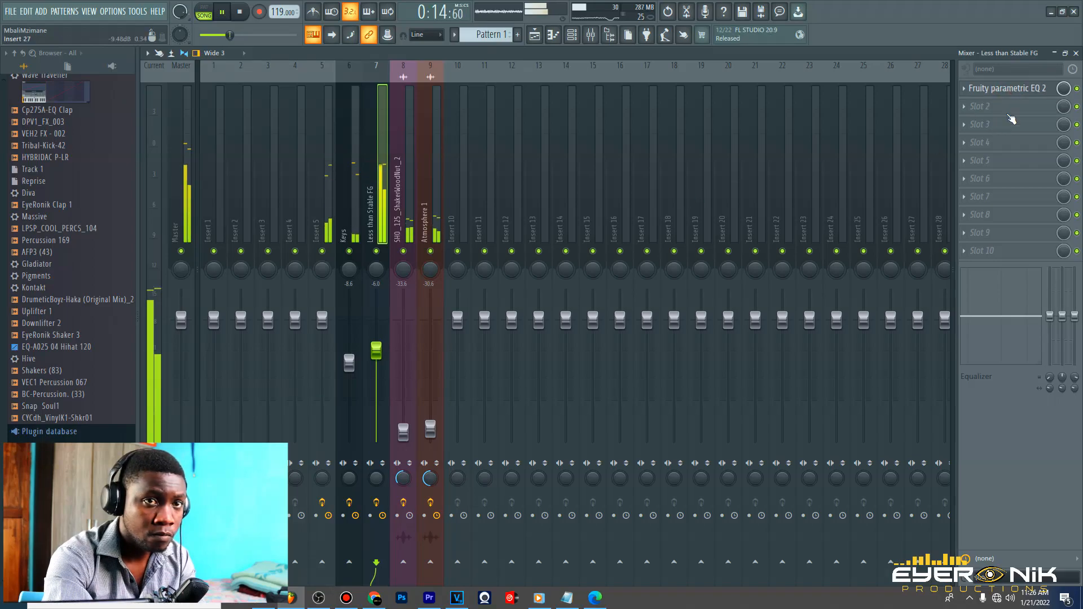
click(1022, 91)
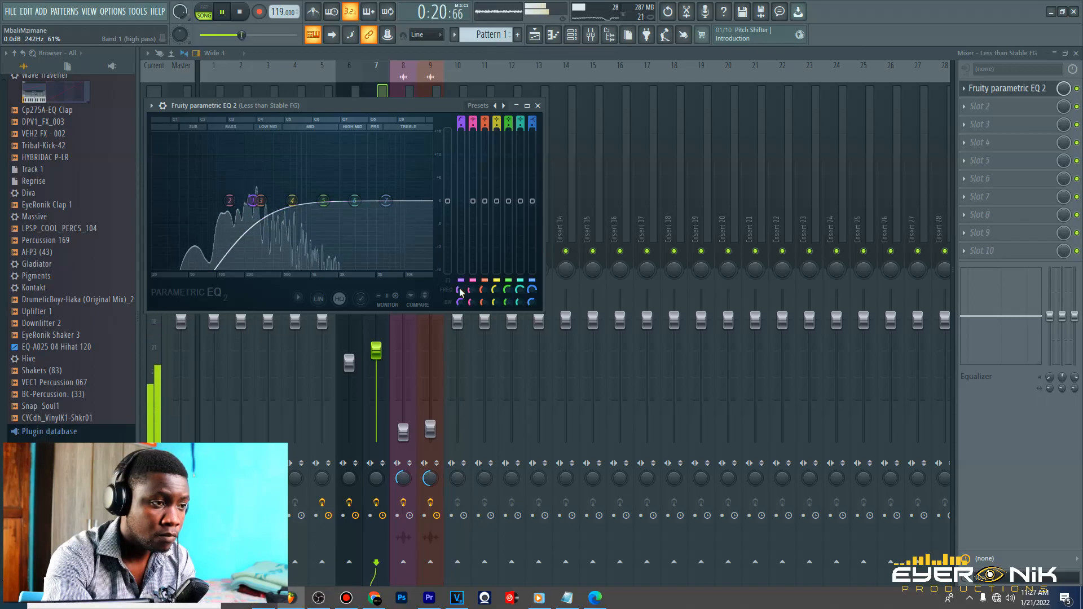
Bend the Keys - mstCut automation curve in the playlist slightly upward, to a tension of 6%
click(537, 36)
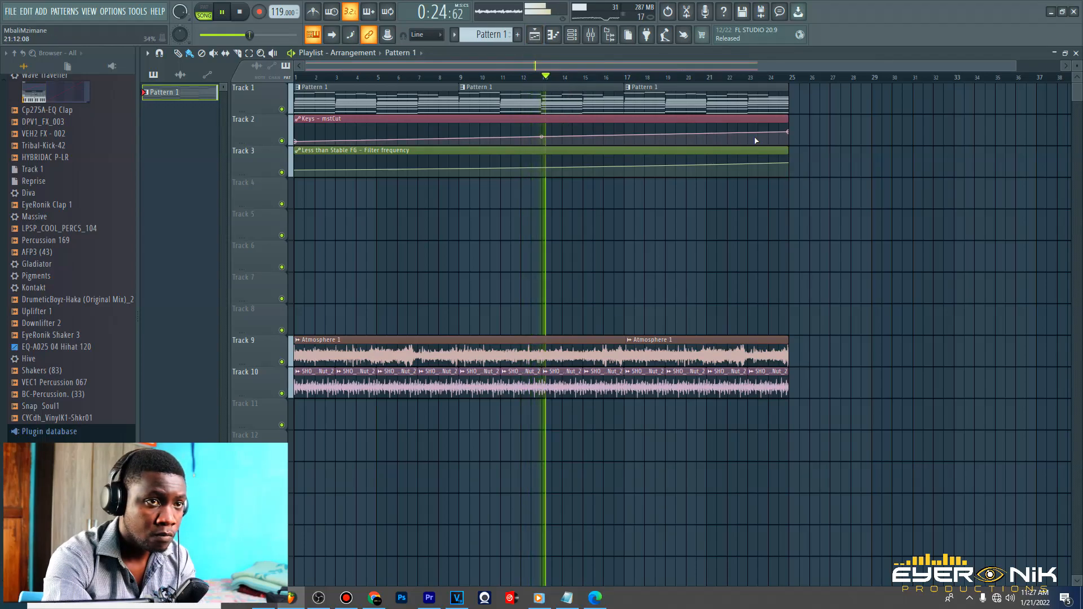
drag(542, 136, 543, 134)
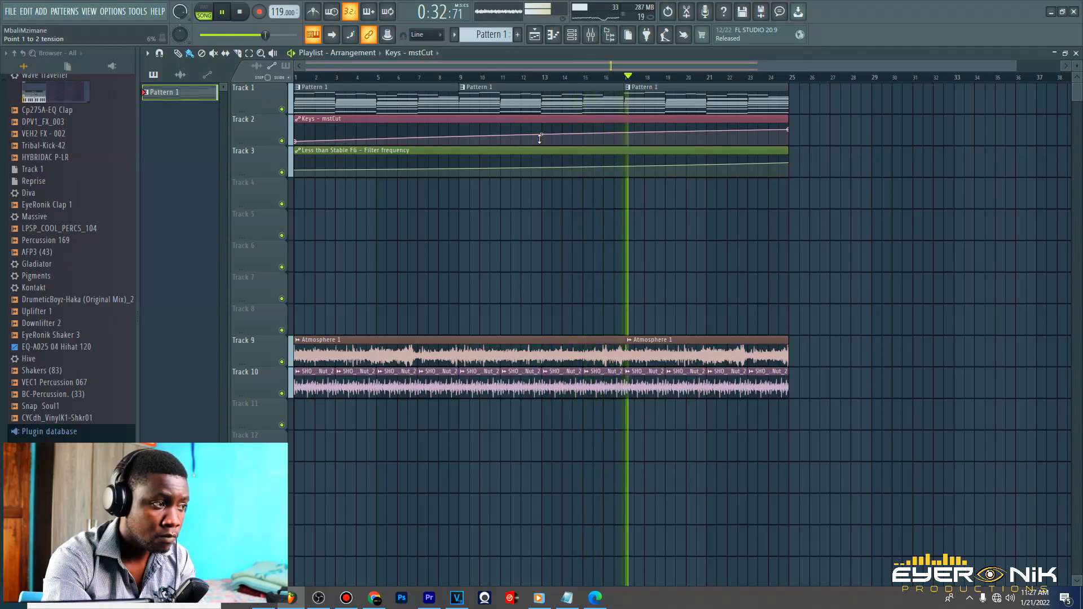
Place the VEH2 FX - 002 sample on Track 7 of the playlist, starting at bar 17
scroll(63, 299, up, 4)
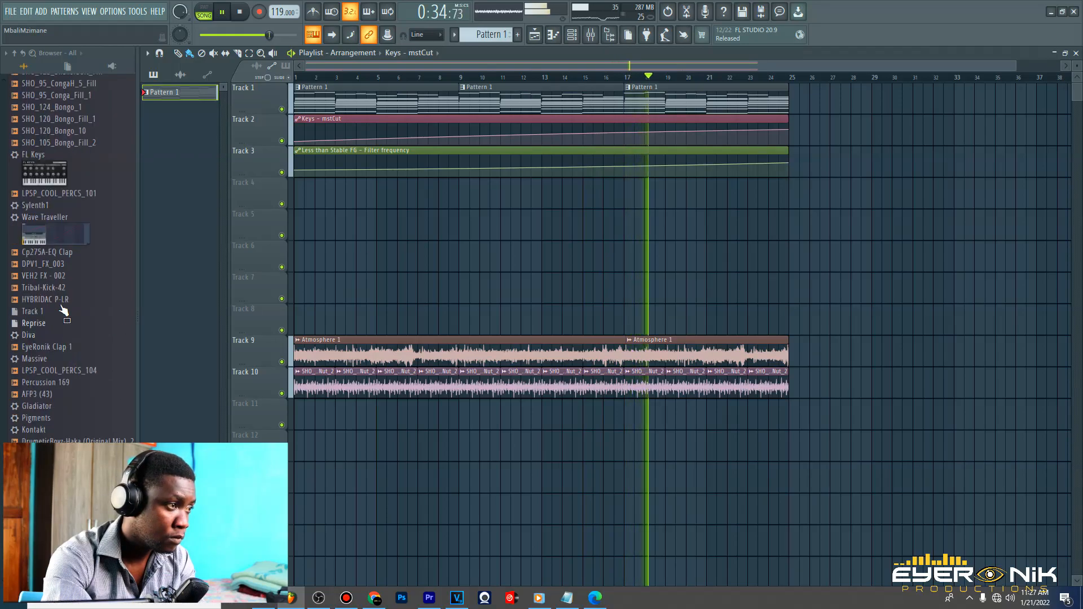
drag(55, 278, 779, 285)
drag(878, 293, 793, 308)
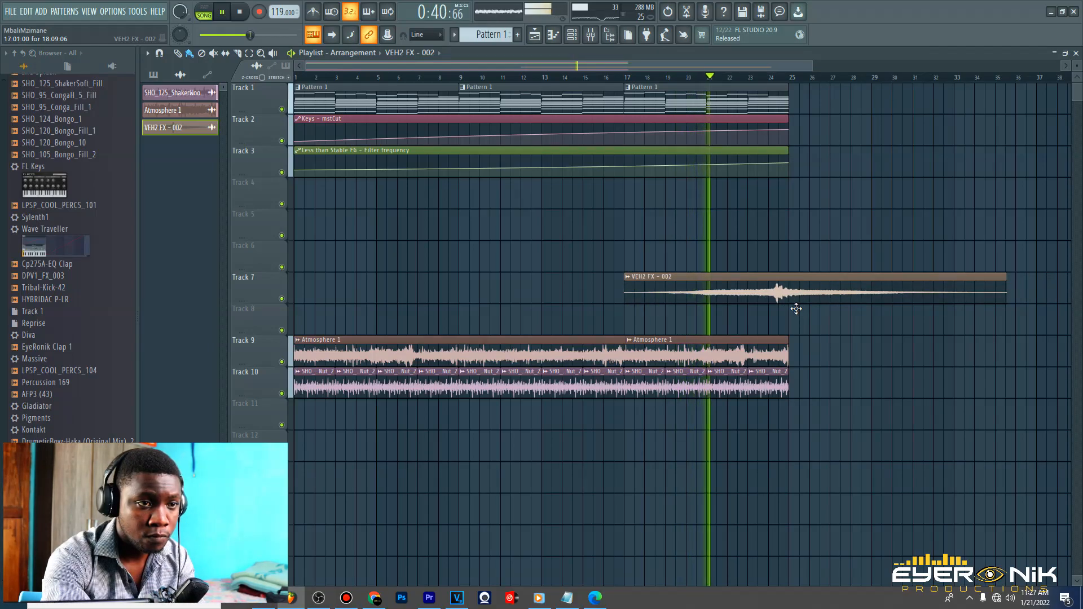
Route VEH2 FX - 002 to a free mixer track, lower its level to about -19.1 dB, and stop playback in the playlist
double_click(755, 298)
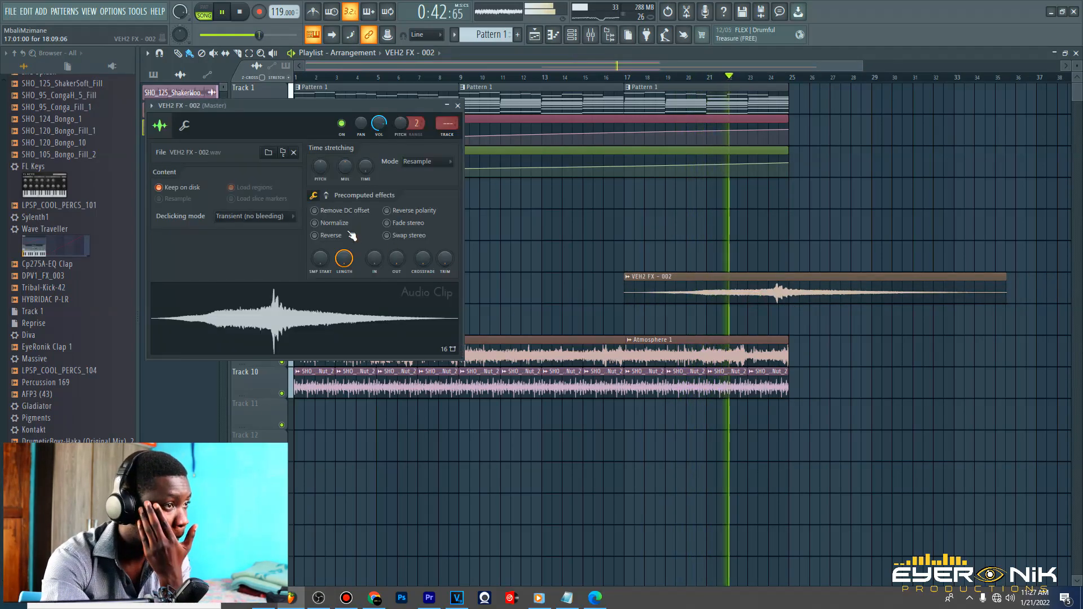
click(151, 105)
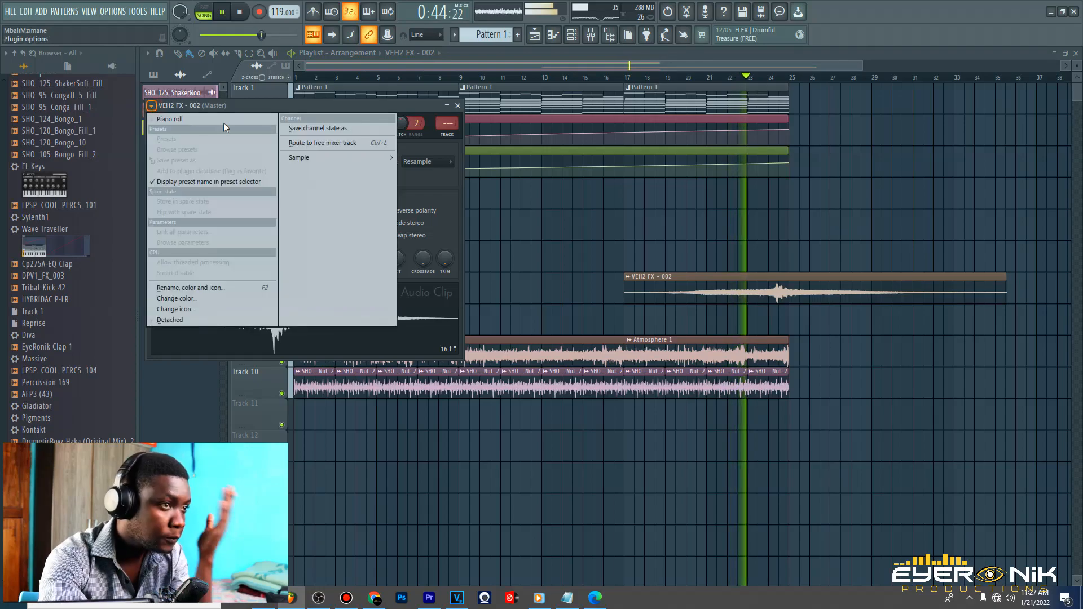
click(341, 145)
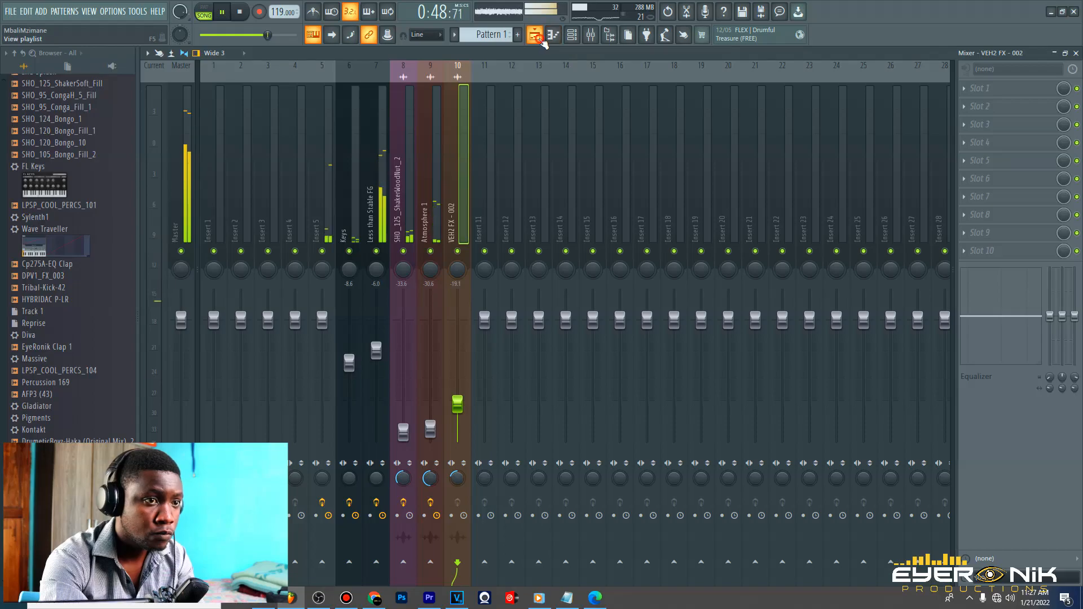
click(541, 39)
key(space)
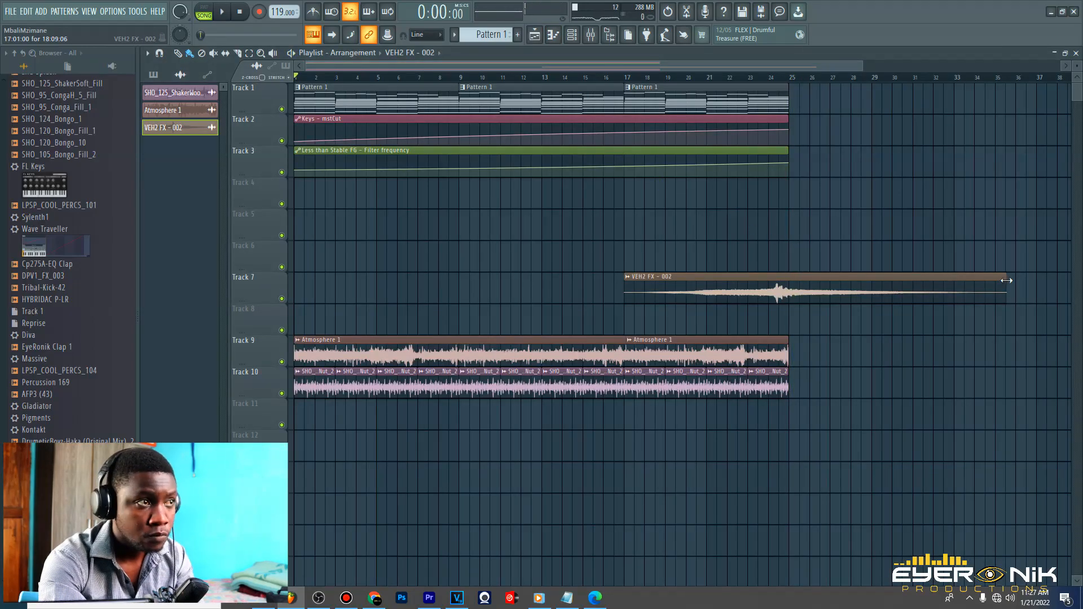
Slice the VEH2 FX - 002 clip at bar 25 and move its tail to bar 1 of Track 7
click(190, 54)
drag(843, 298, 348, 299)
double_click(348, 299)
Lower the VEH2 FX - 002 mixer track to about -24.1 dB and play the arrangement from the start
click(591, 35)
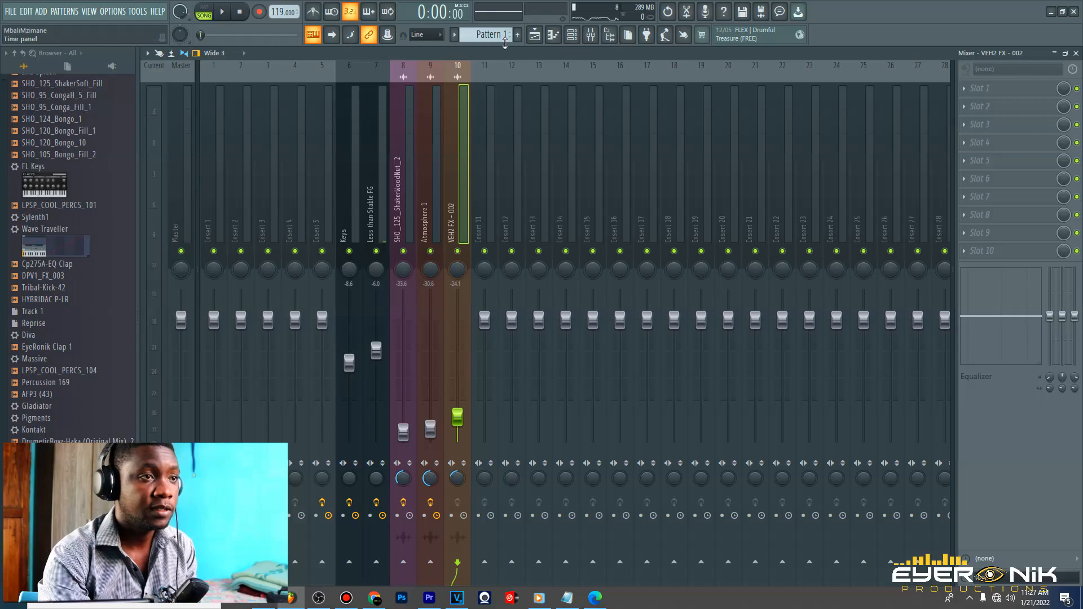
key(F5)
key(space)
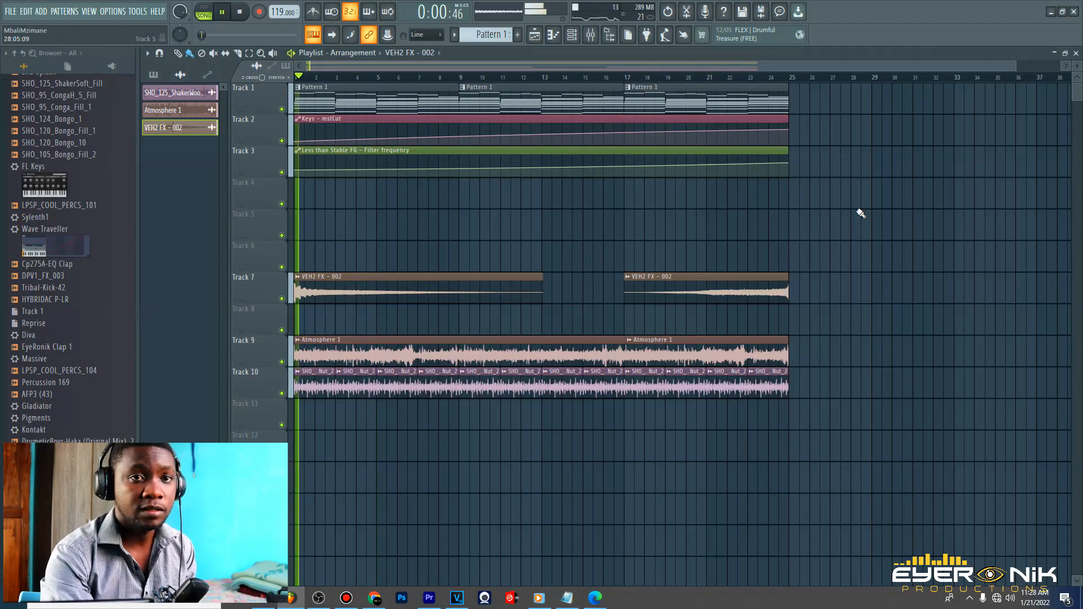
Show the Unsorted channel group in the channel rack and open the Xpand!2_x64 channel
drag(1079, 75, 1079, 67)
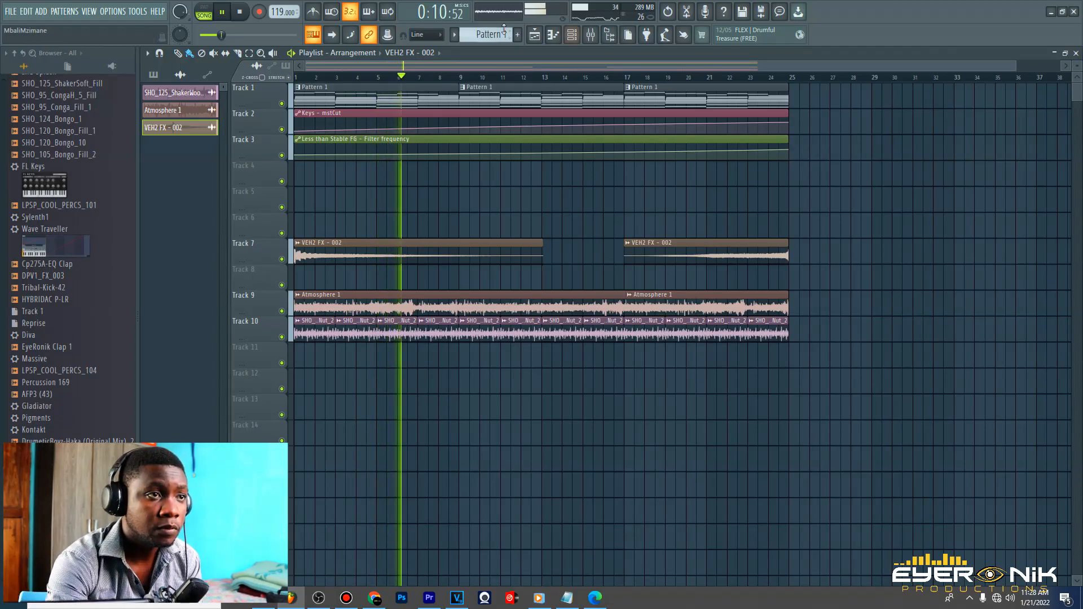
click(578, 38)
click(400, 147)
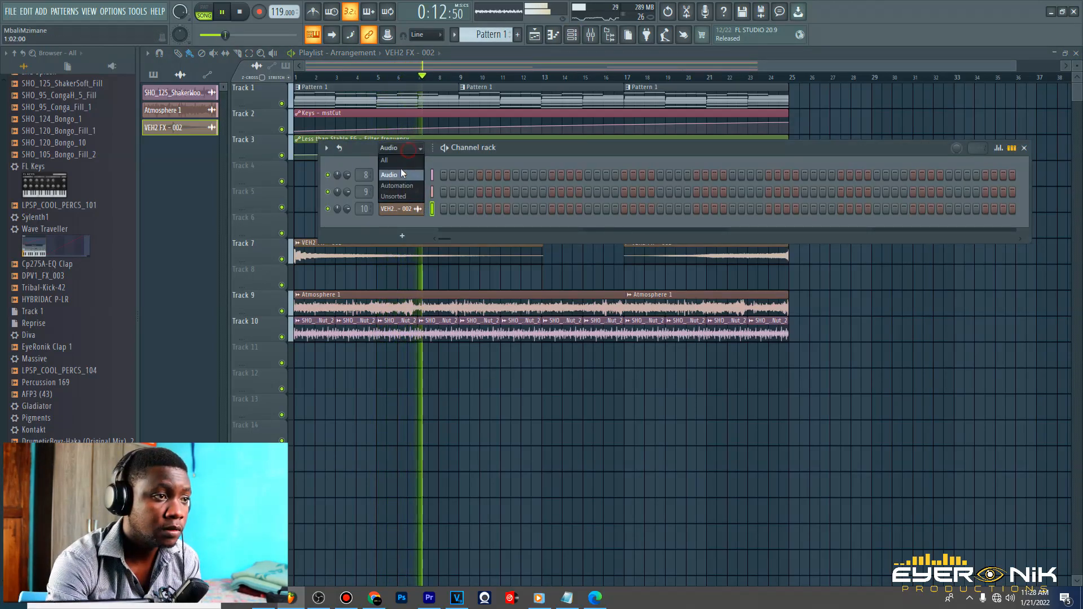
click(399, 197)
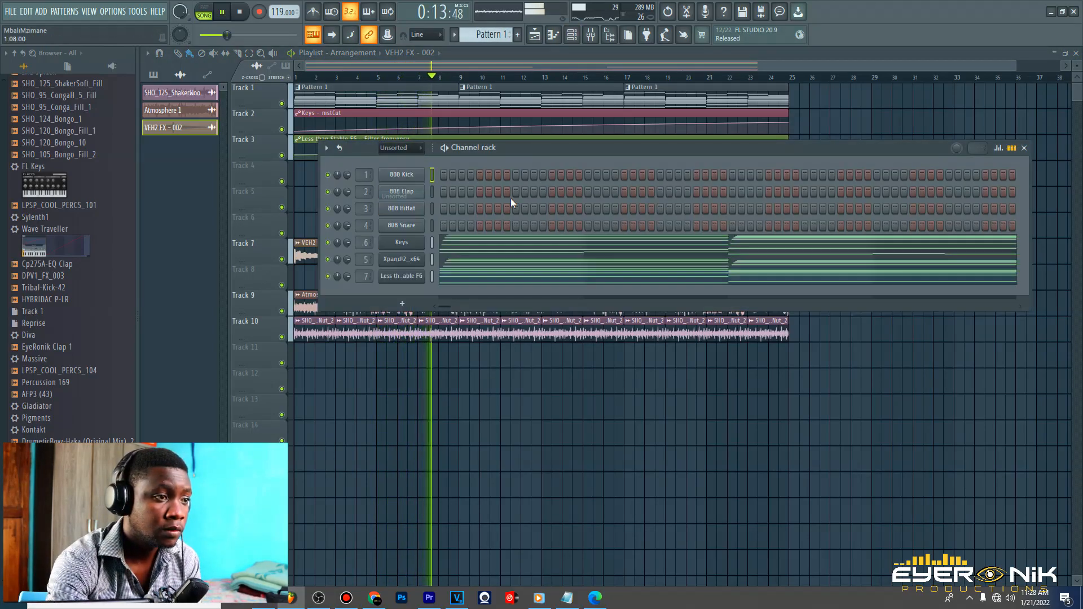
click(410, 260)
Adjust the output wet level of Fruity Delay 3 on Insert 5, and finish playing back the arrangement in the playlist
click(591, 36)
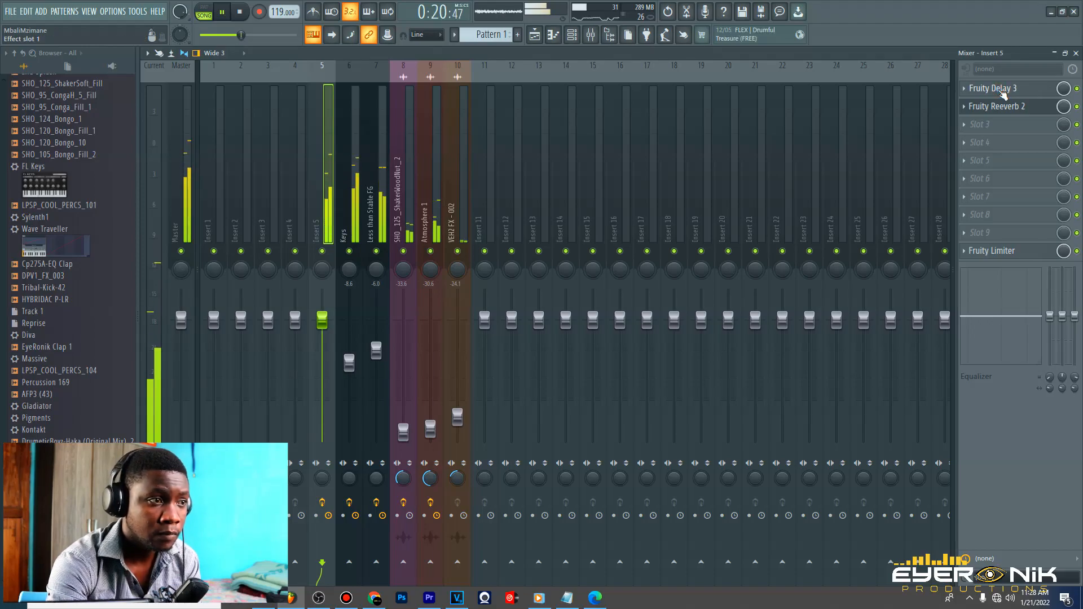
click(1002, 90)
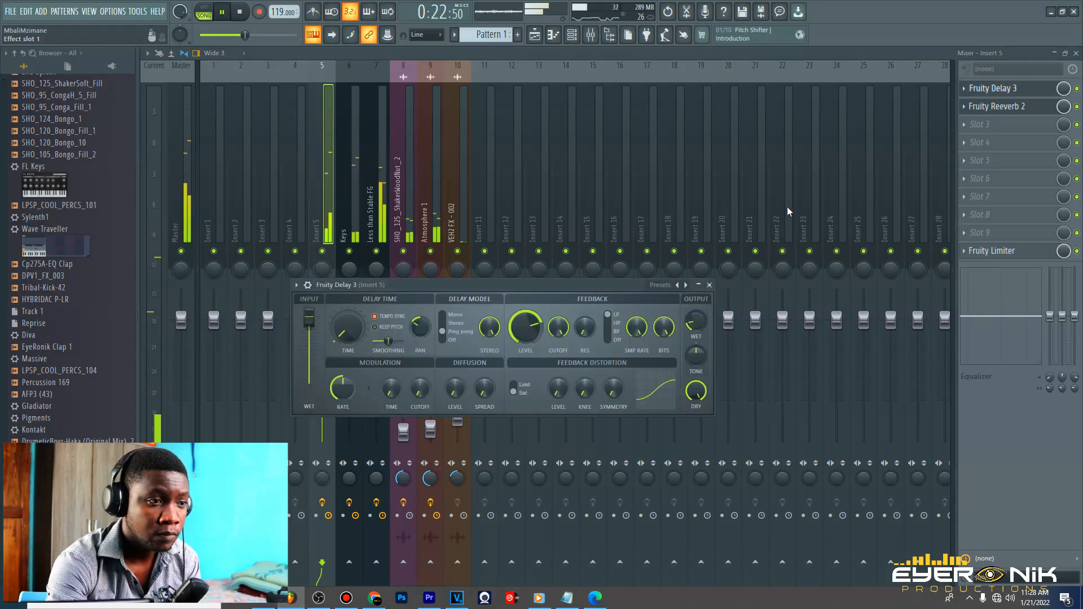
drag(683, 333, 683, 342)
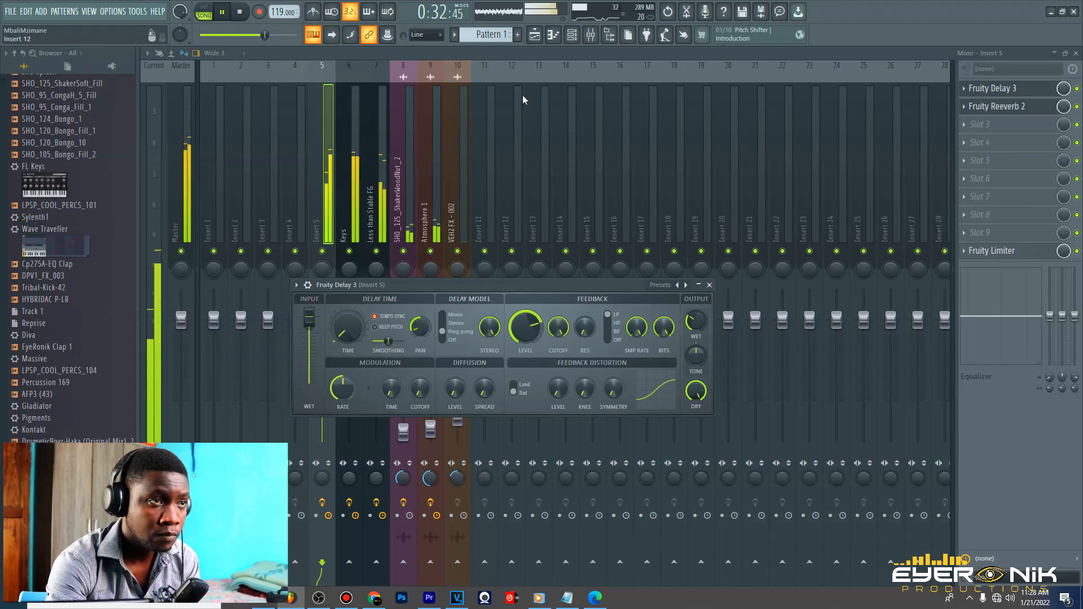
click(535, 36)
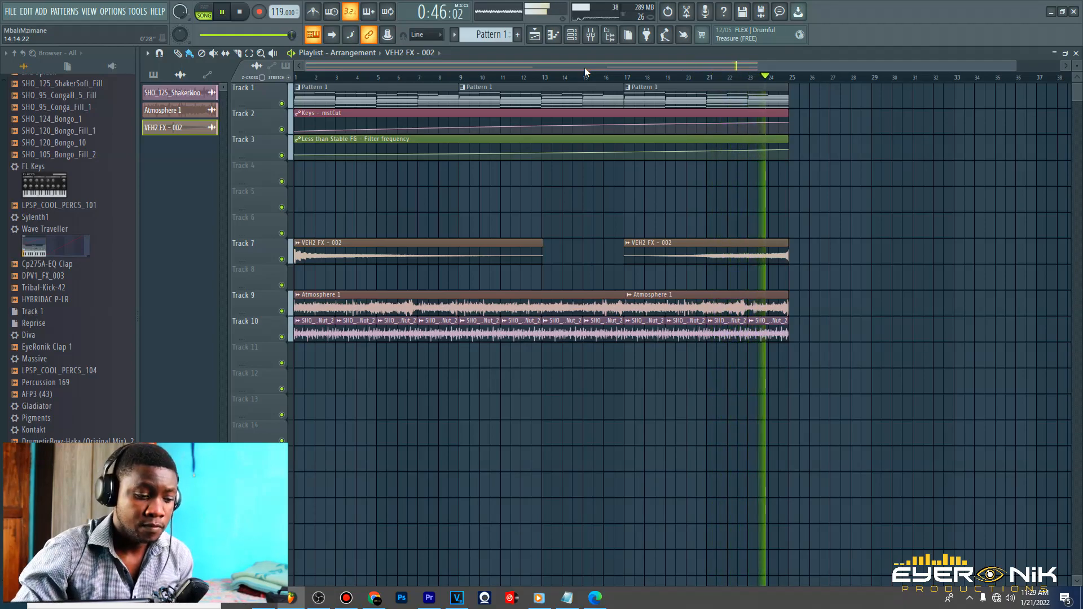
key(space)
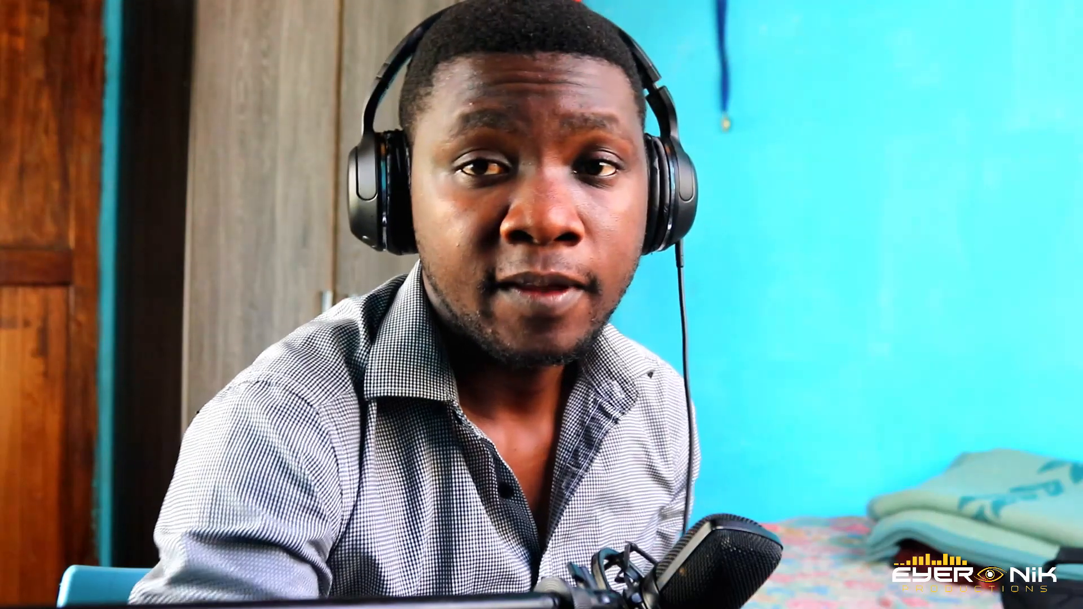